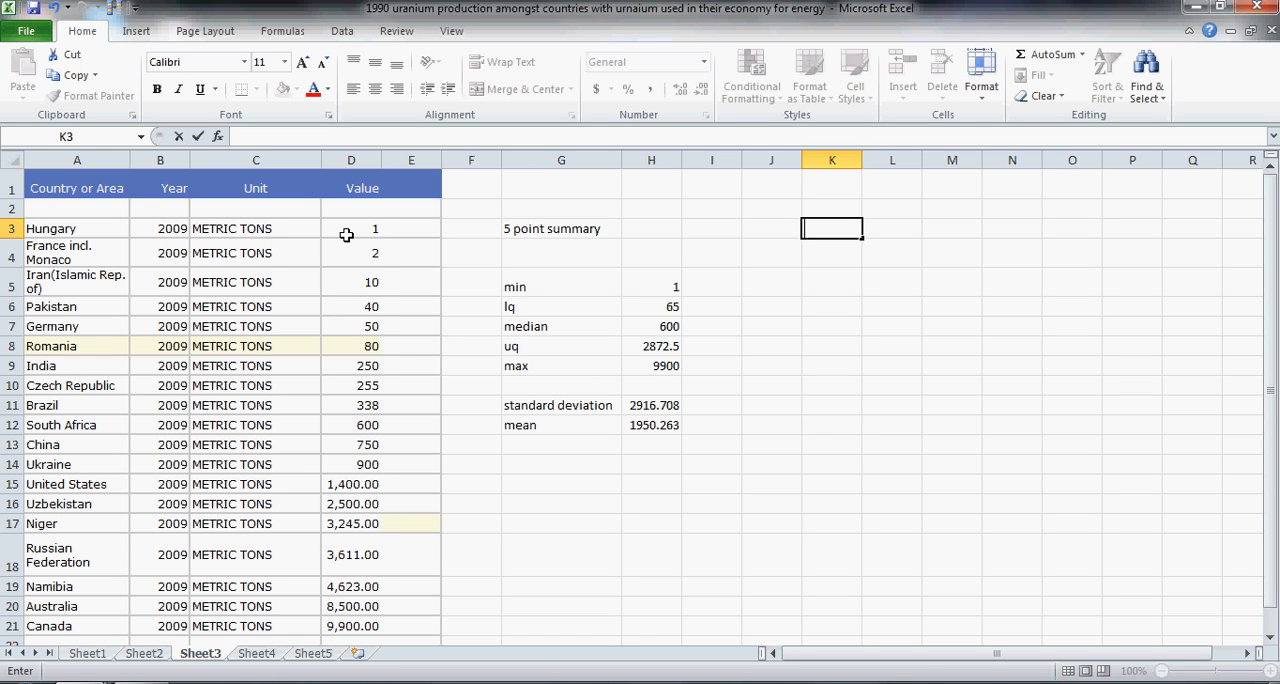
Step: Try to define the workbook name "sample" for the production values in D3:D21
left_click_drag(346, 234, 351, 626)
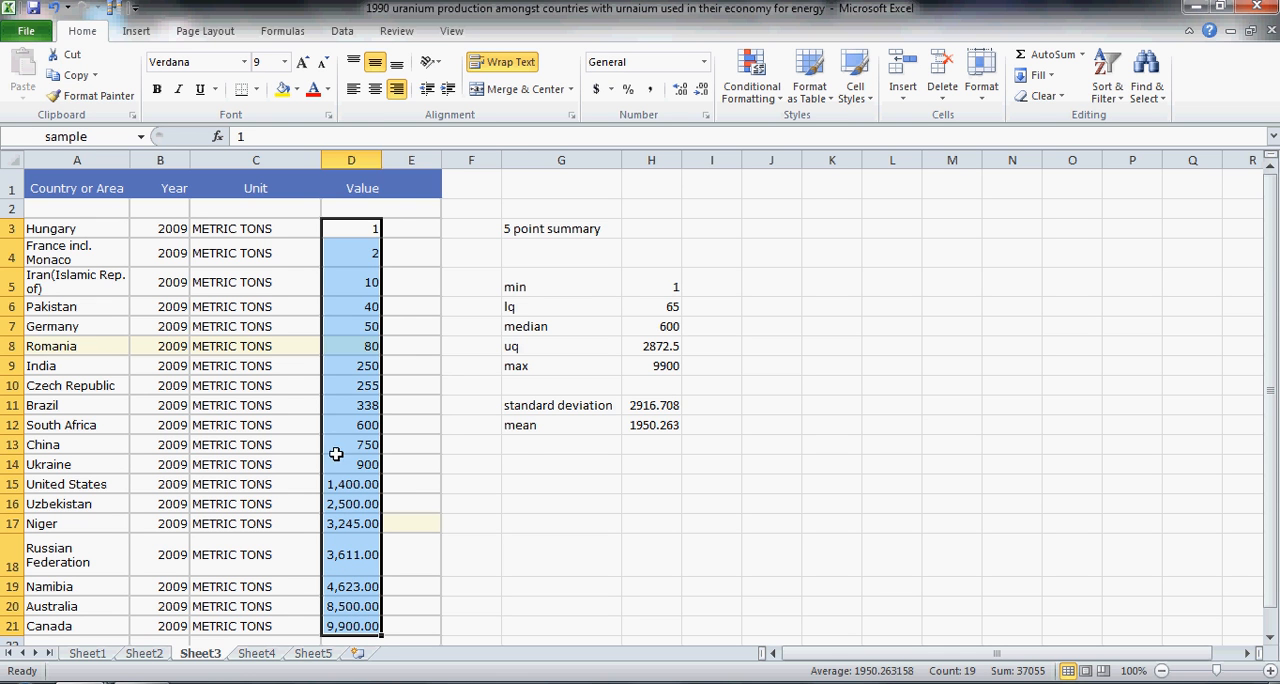
right_click(338, 420)
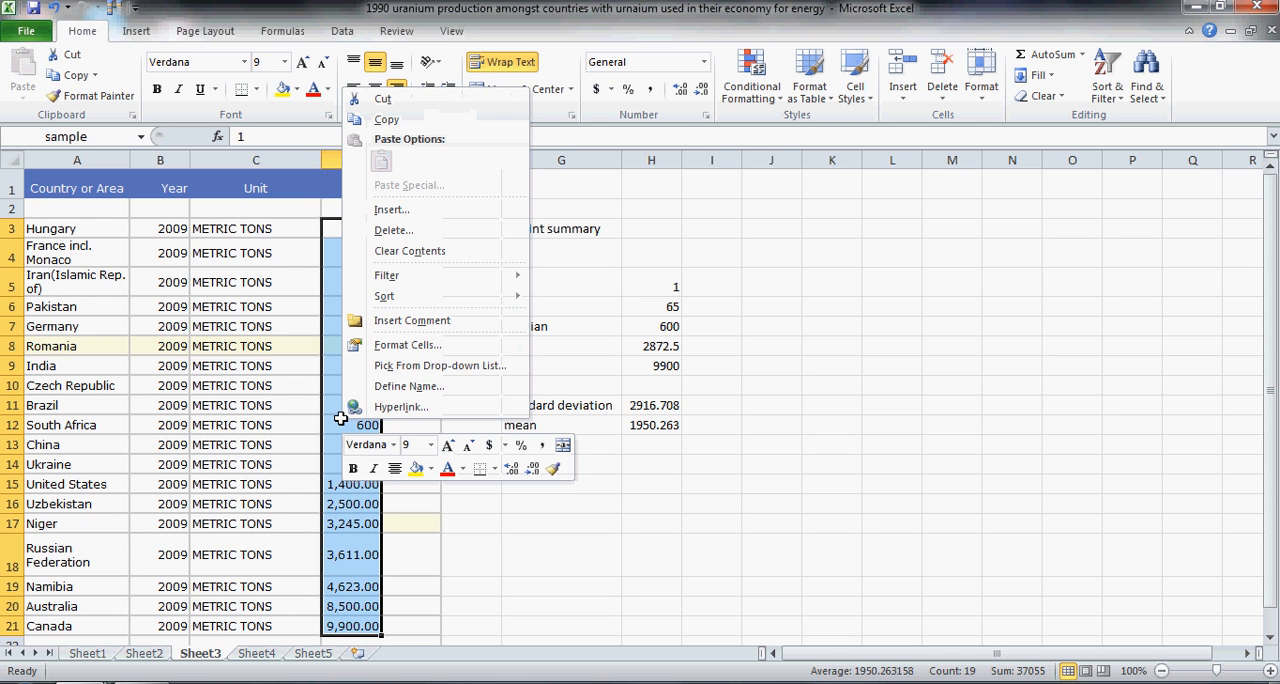
left_click(386, 387)
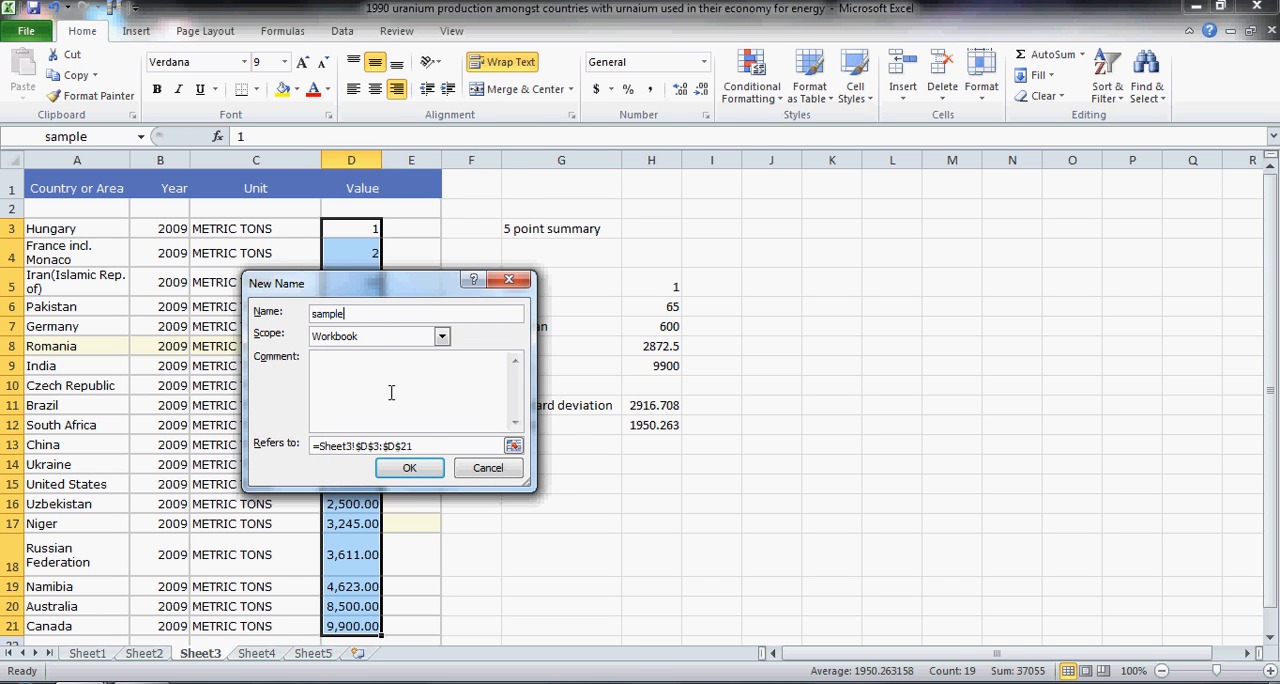
key("Return")
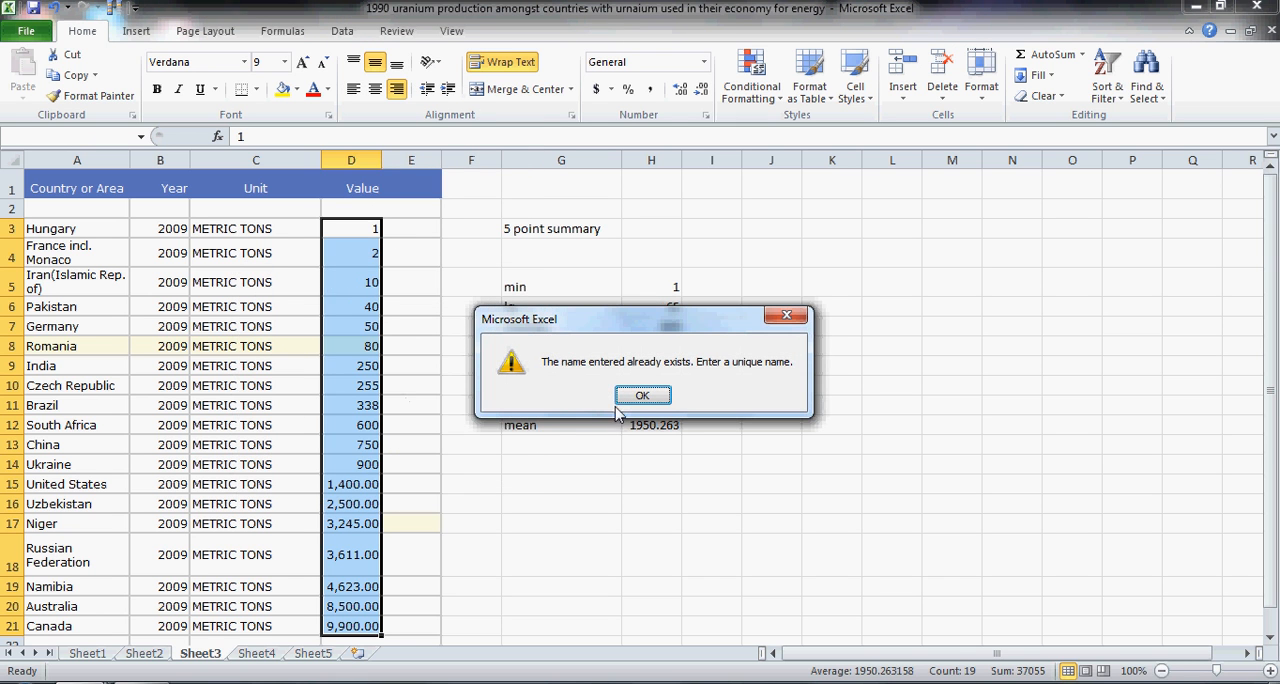
left_click(642, 397)
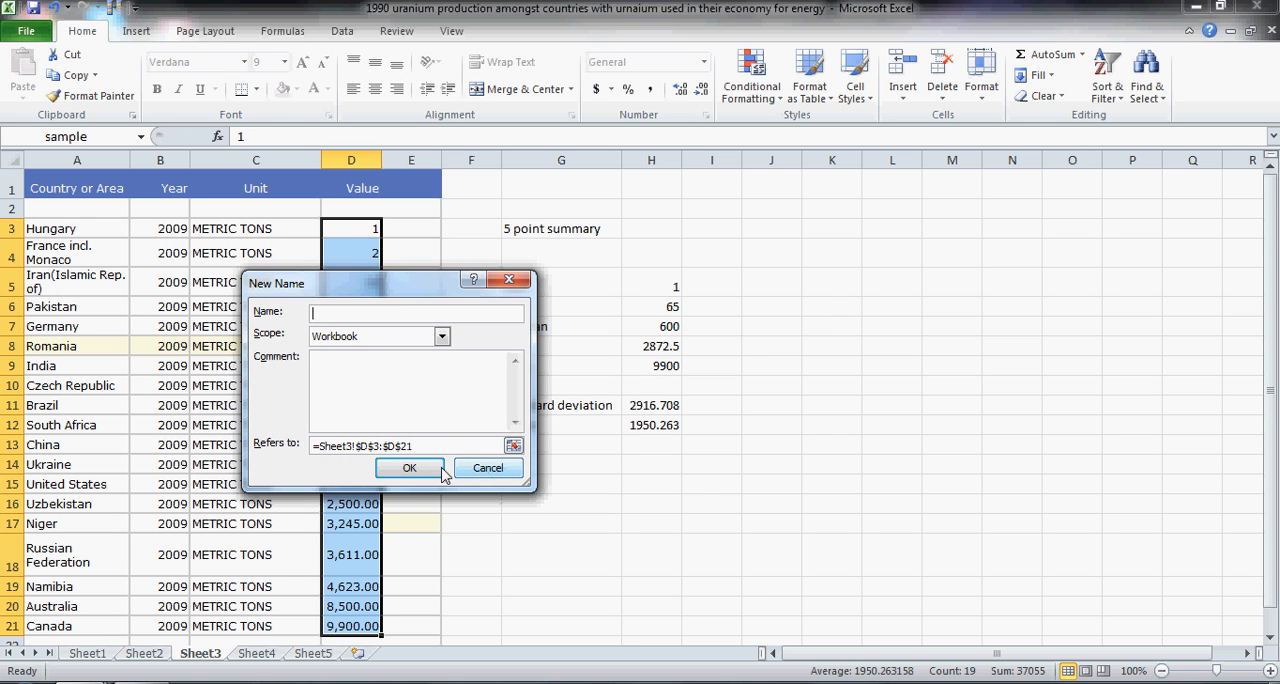
left_click(489, 469)
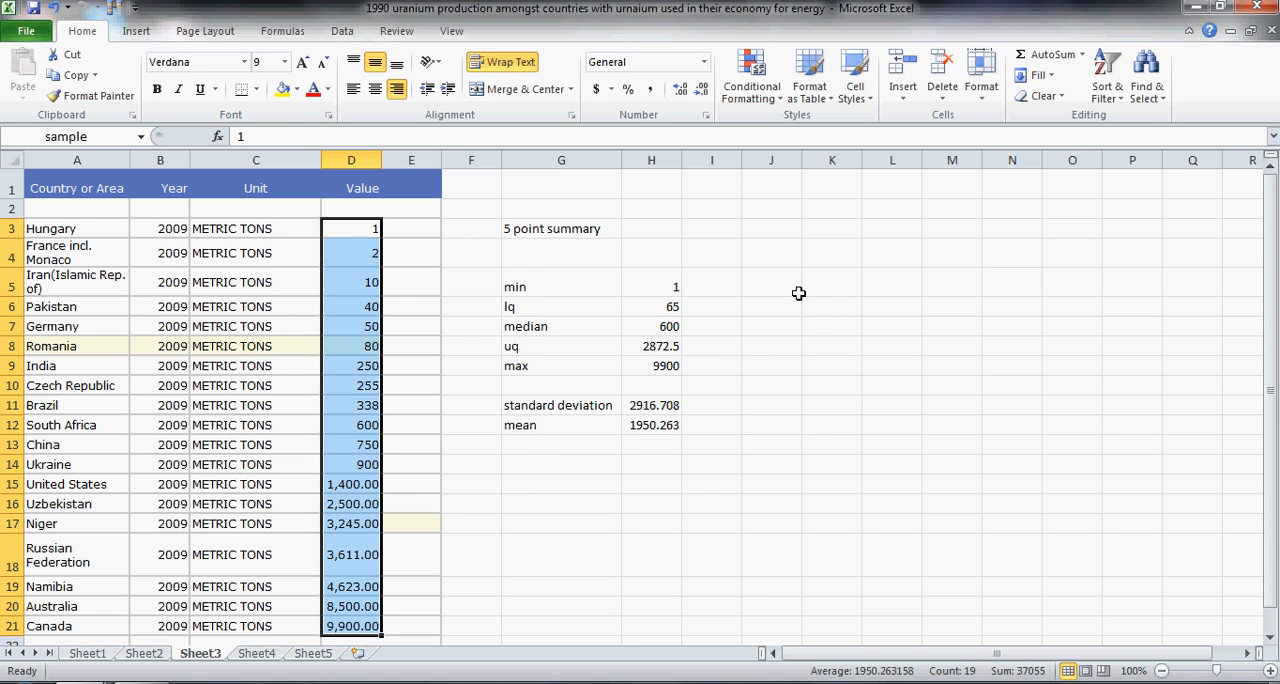
Step: In K3, start an INDEX formula on the range sample with ROWS(sample)*RAND()+1 as its row number
left_click(815, 229)
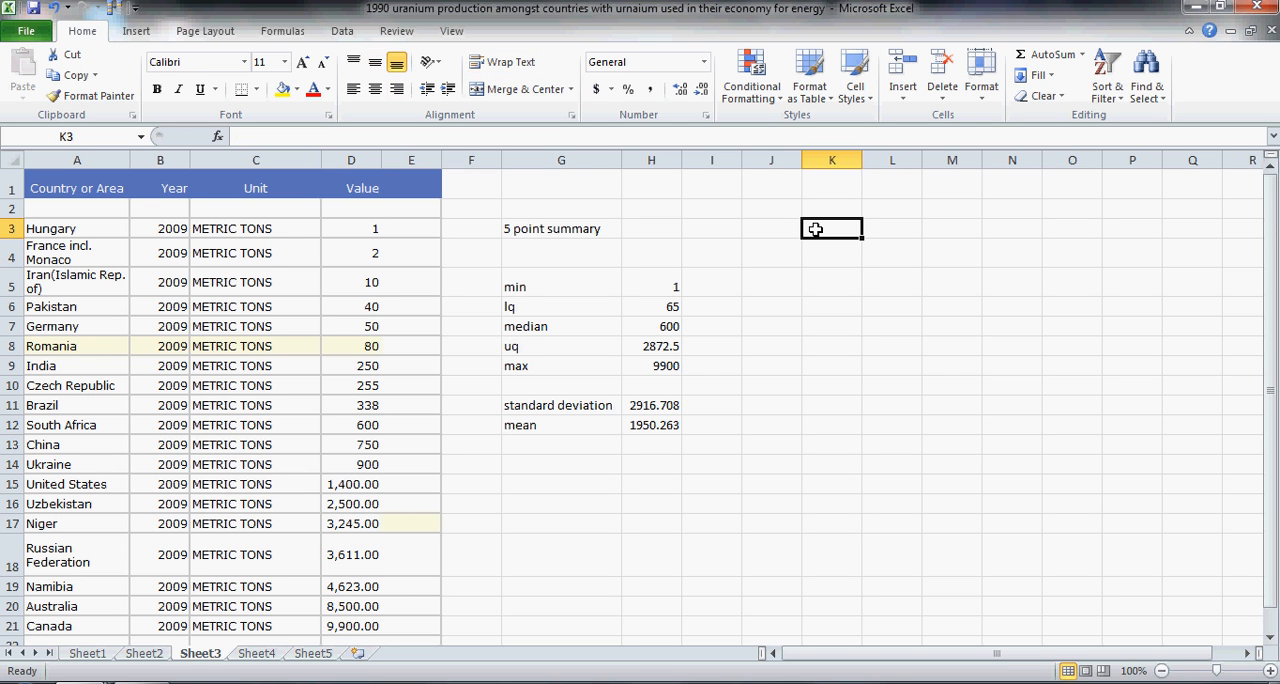
type("=")
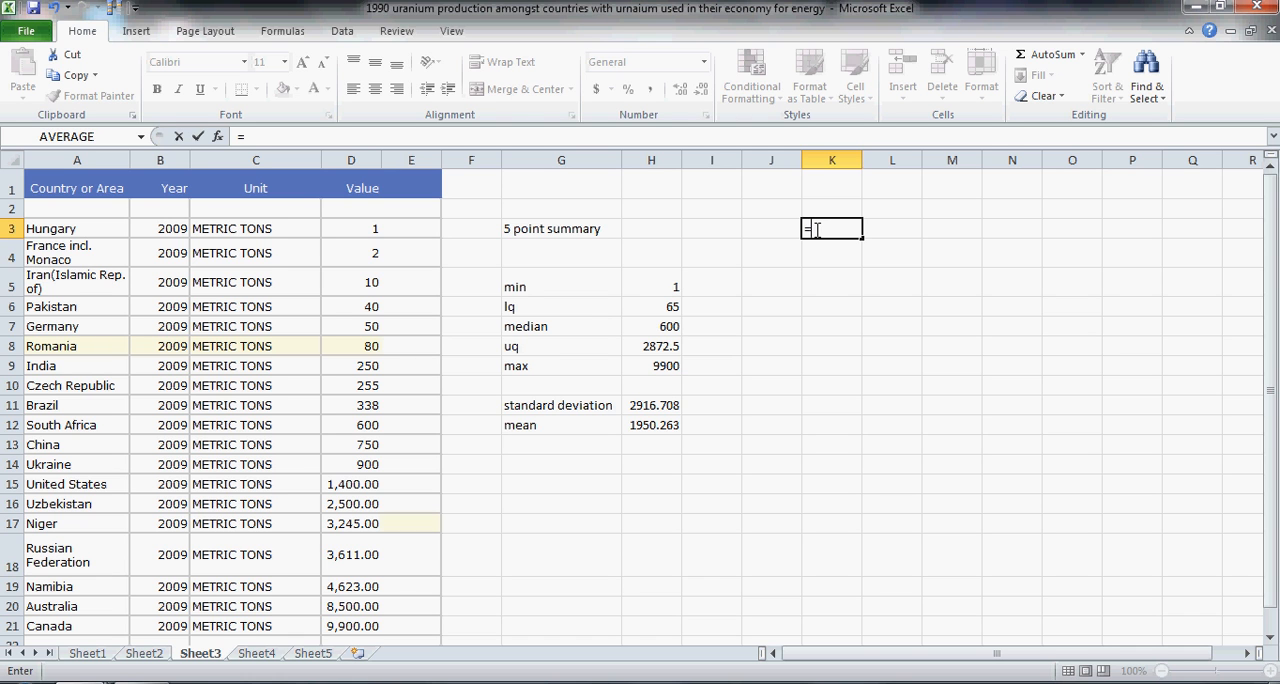
type("inde")
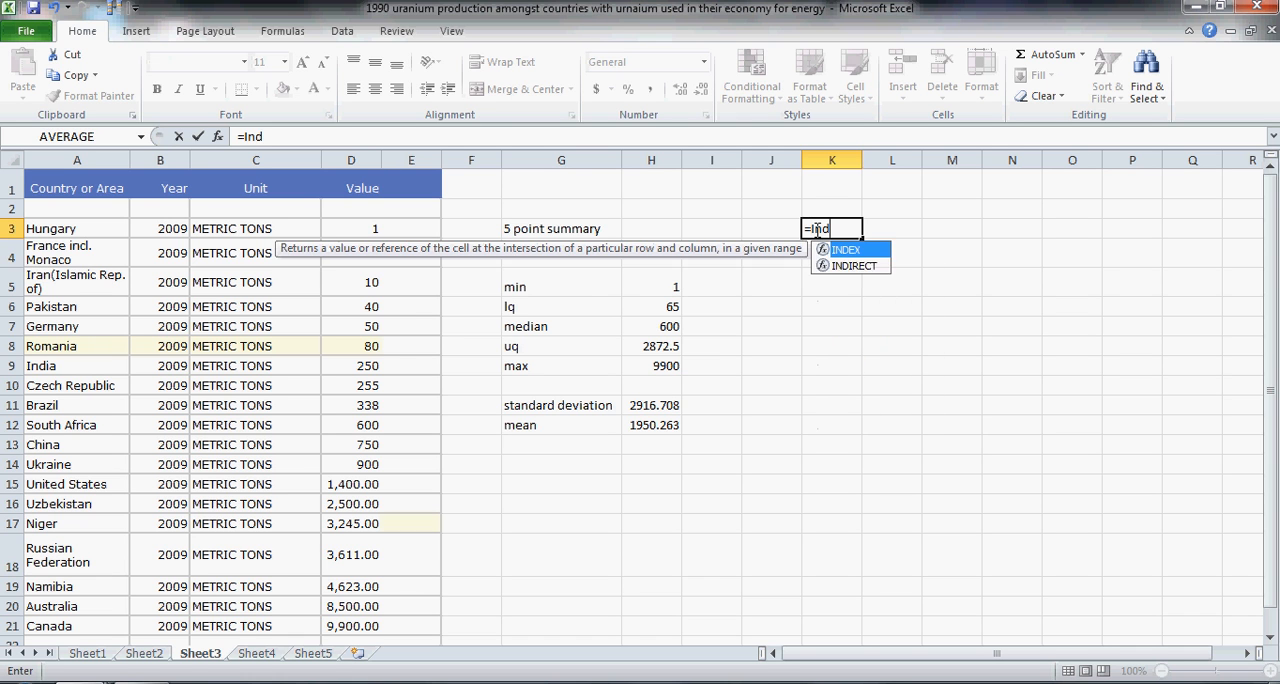
key("Tab")
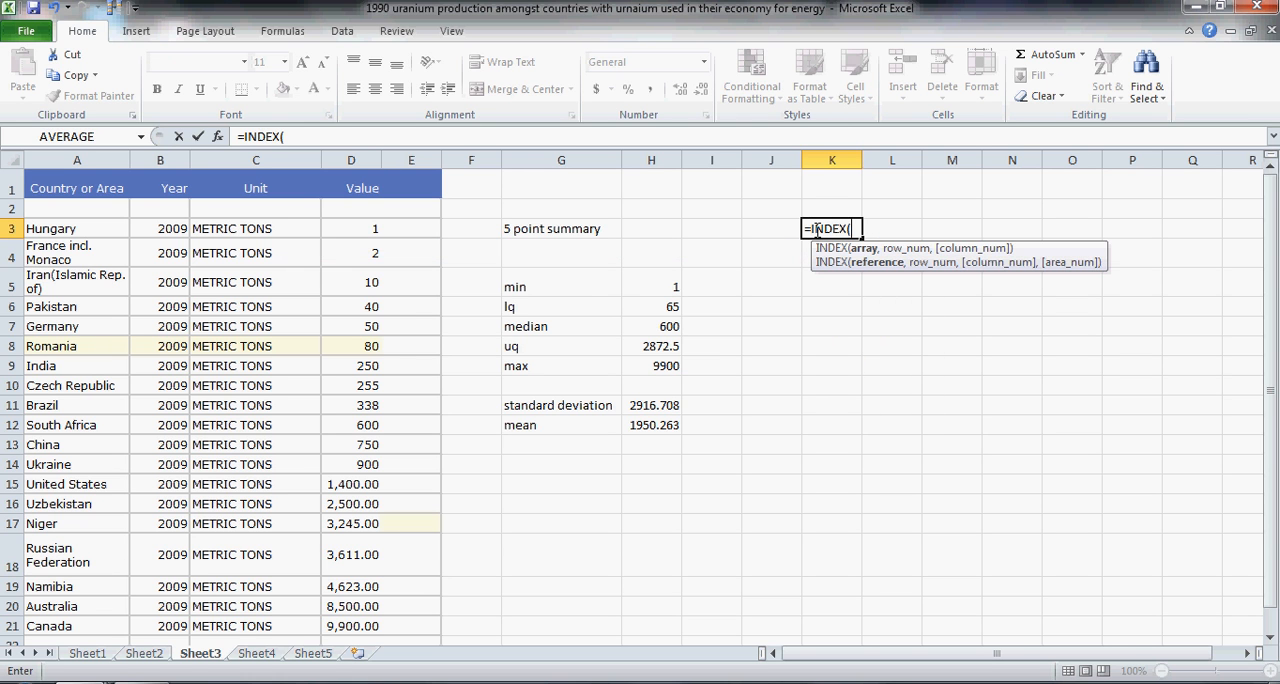
type("sample,")
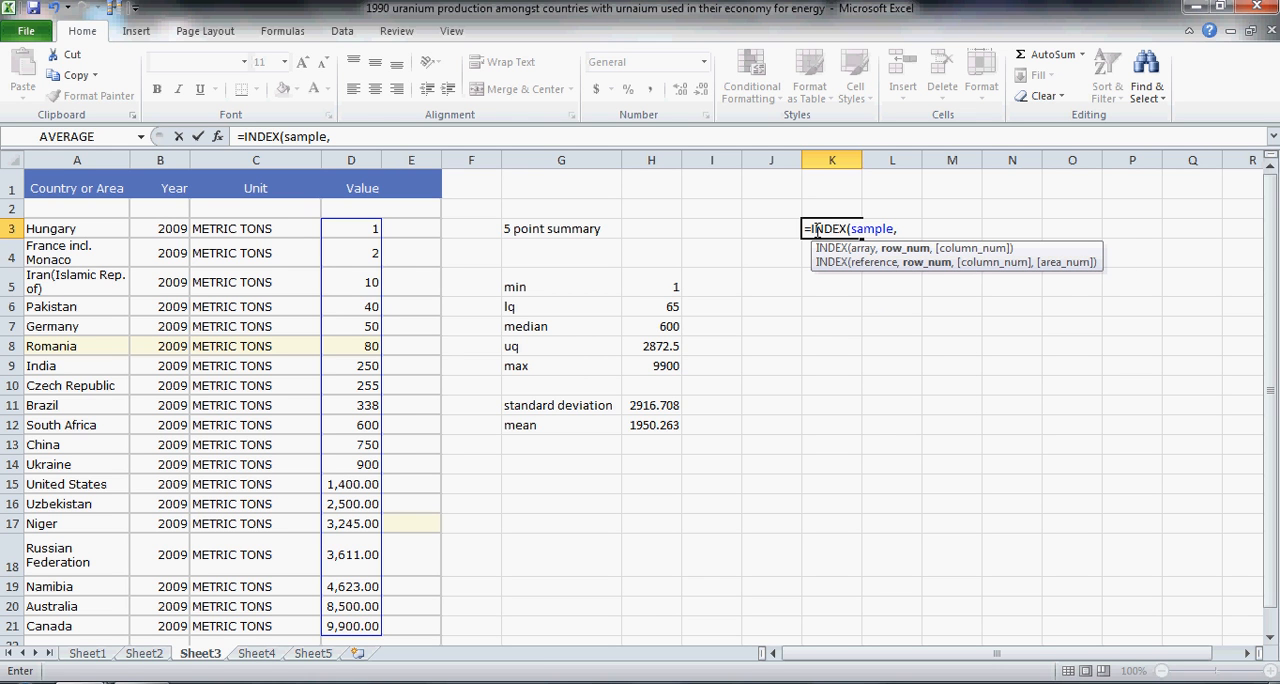
type("ROWS")
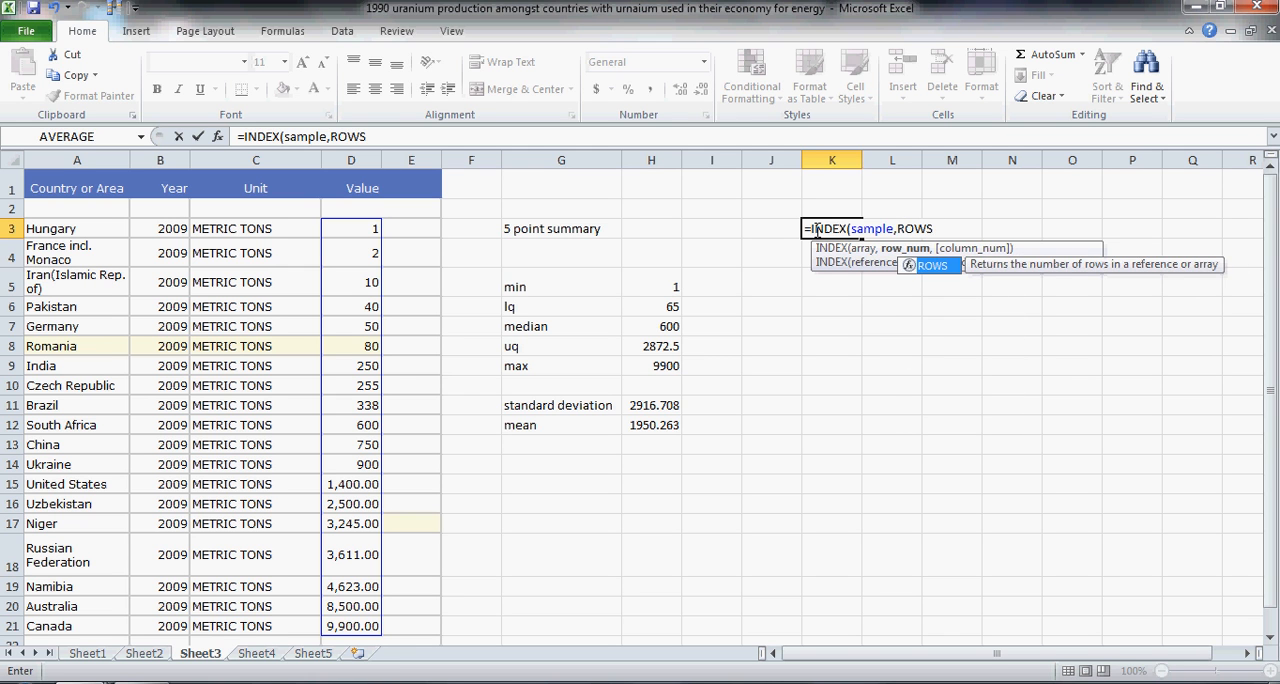
type("(sample)")
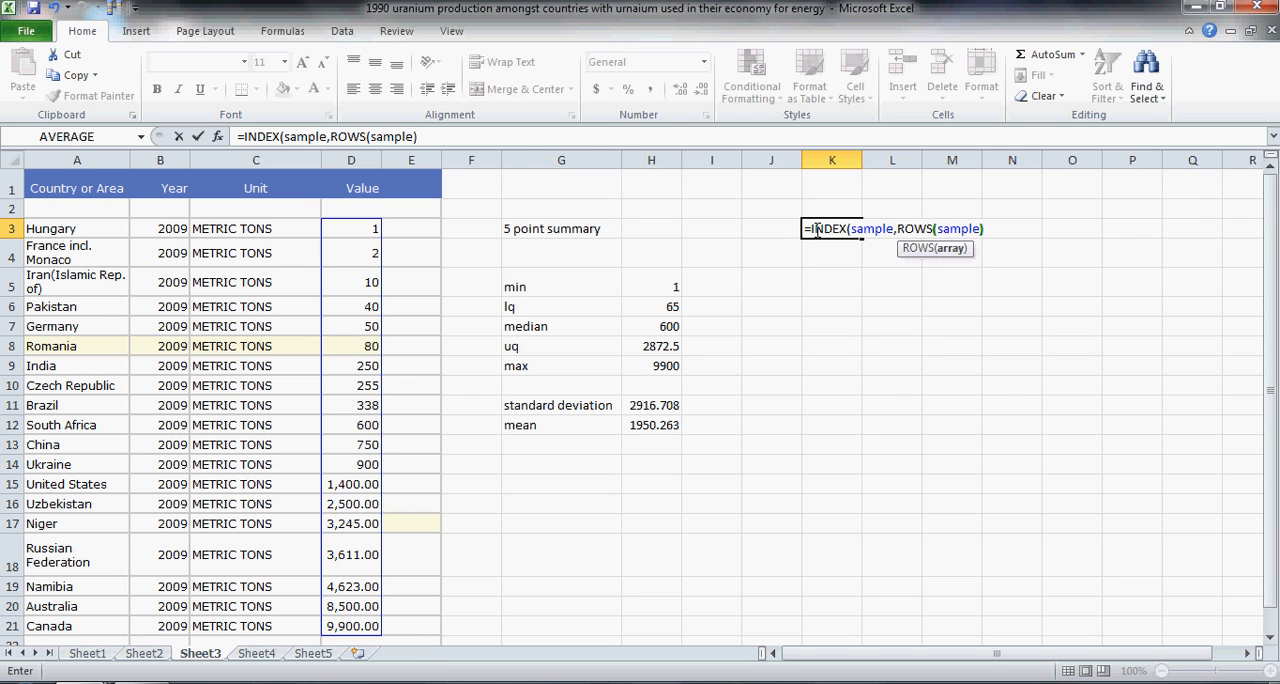
type("*")
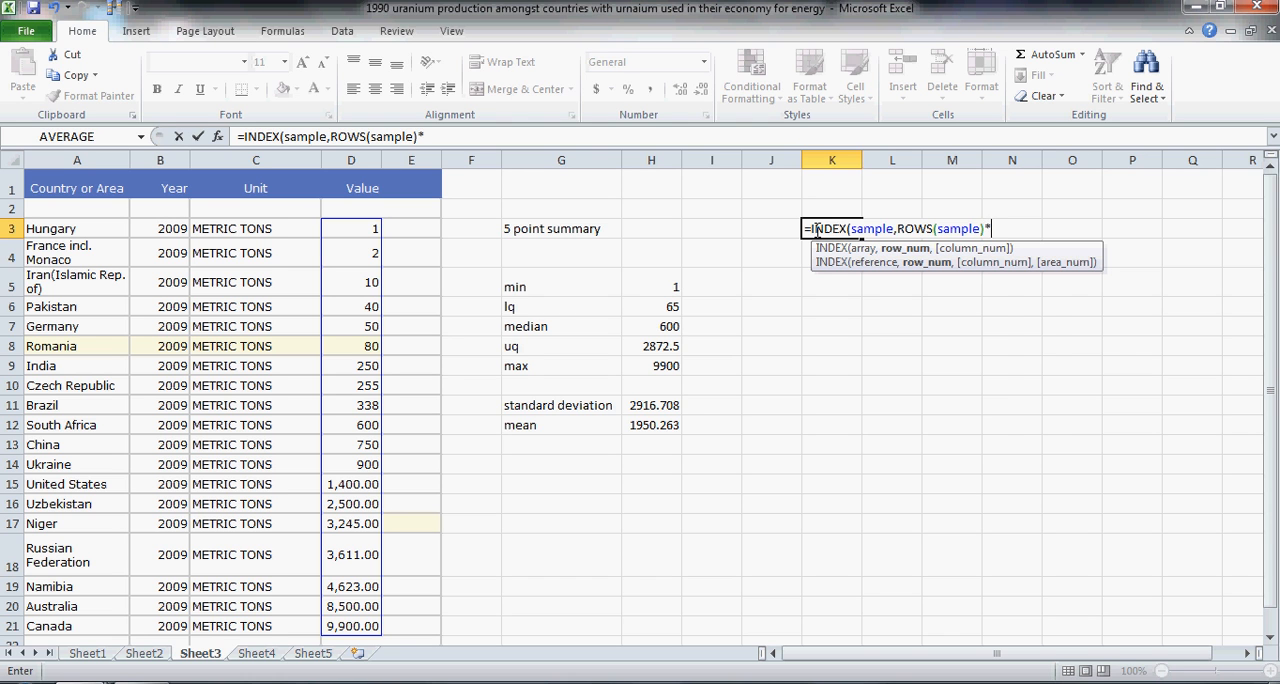
type("RAND()+1,")
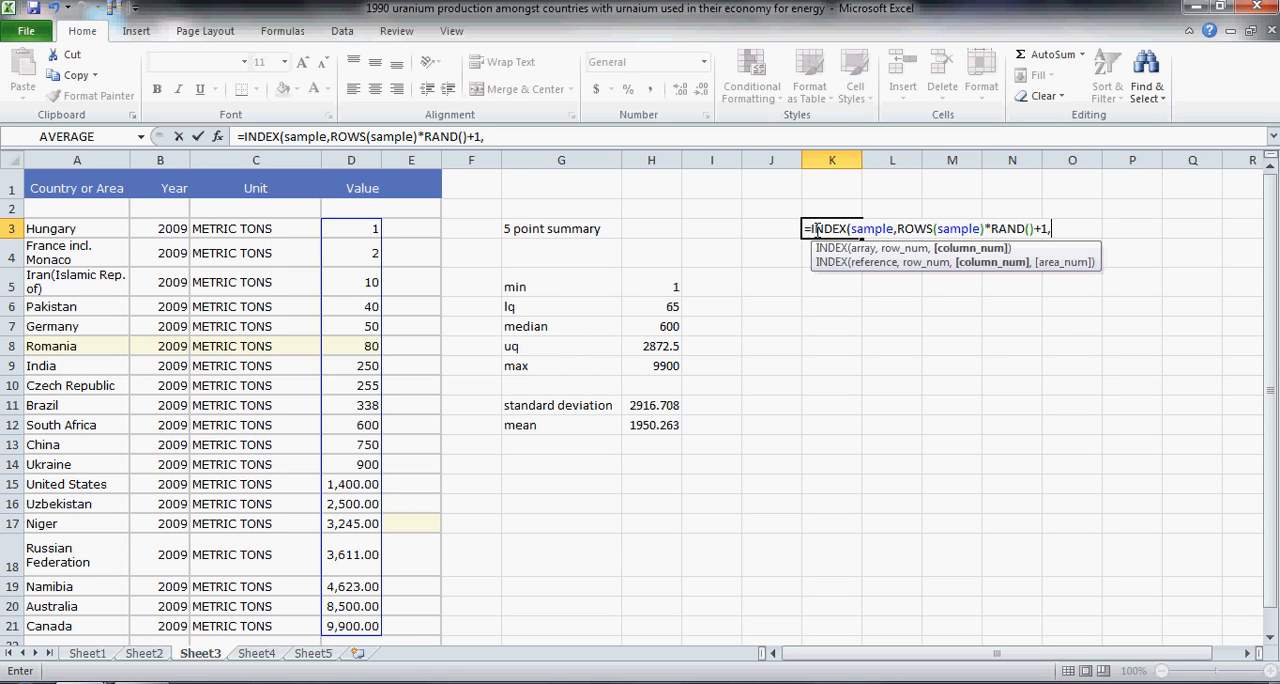
type("COLUMNS")
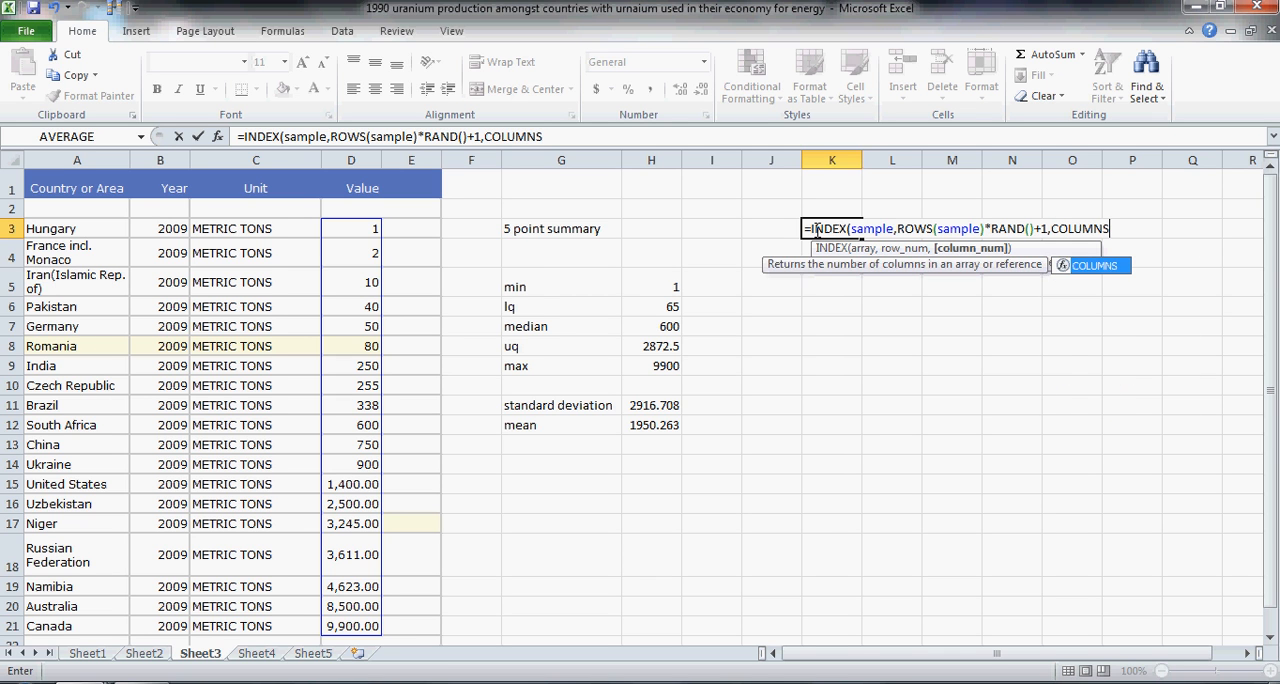
type("(sample")
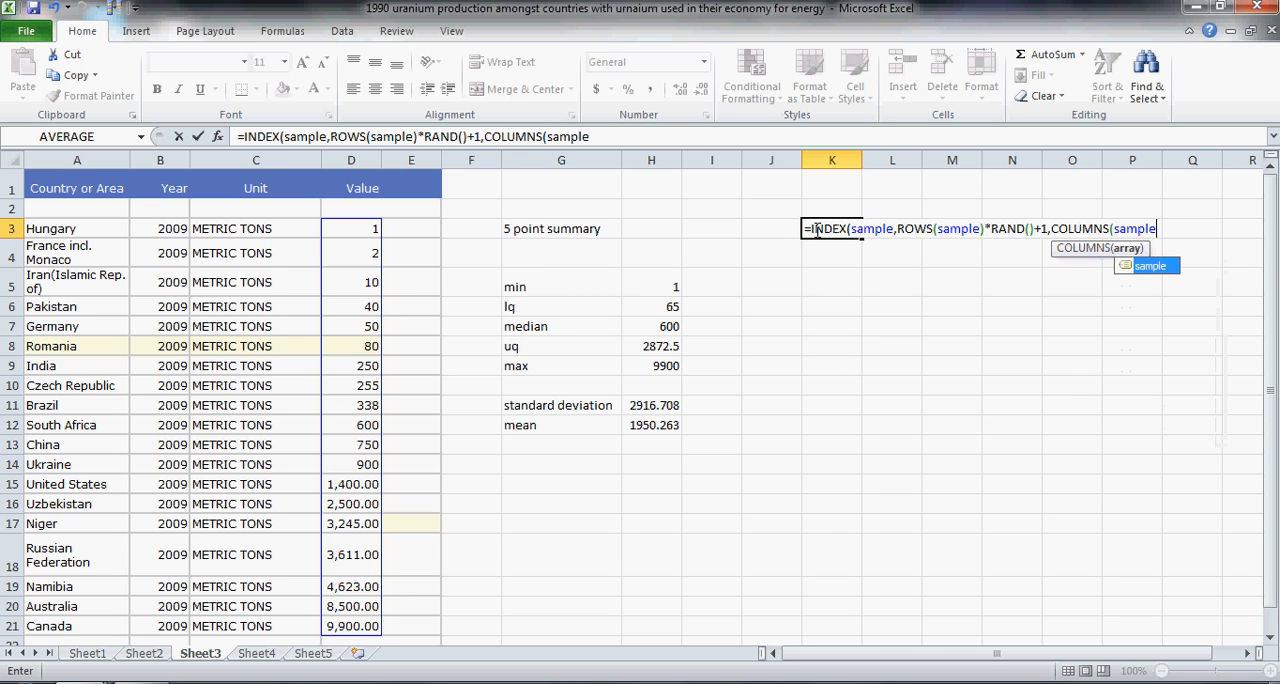
type(")")
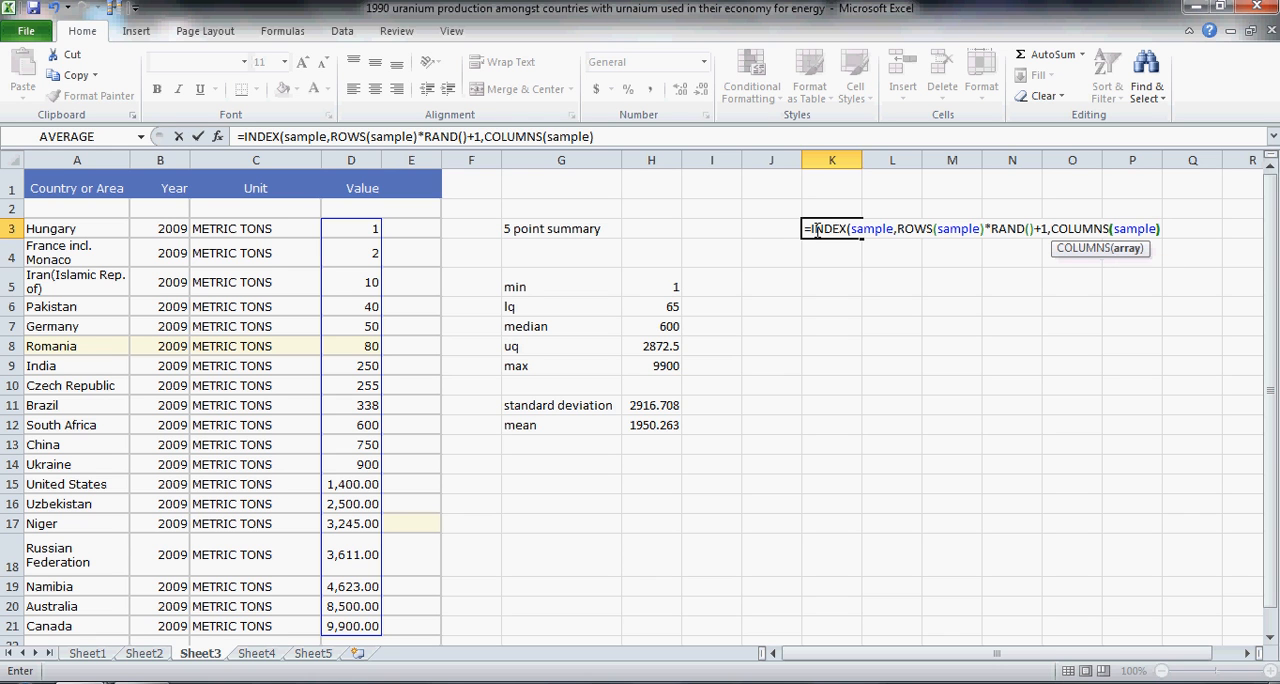
type("*")
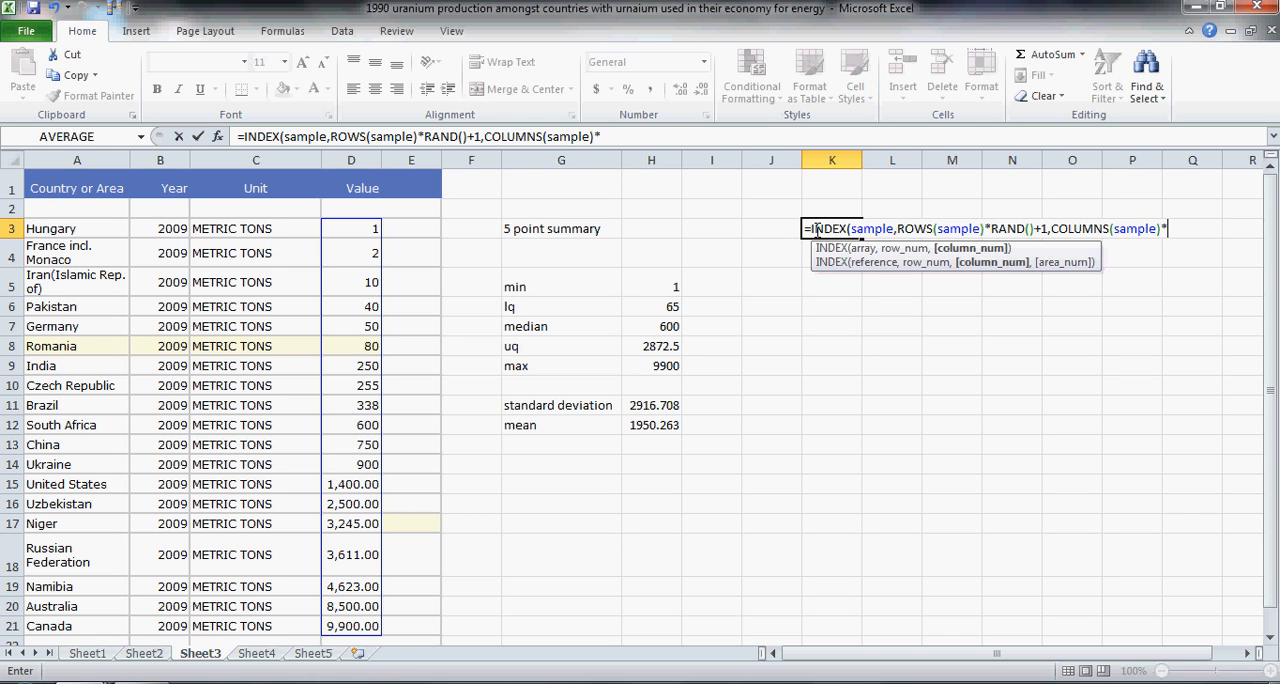
type("RAND()")
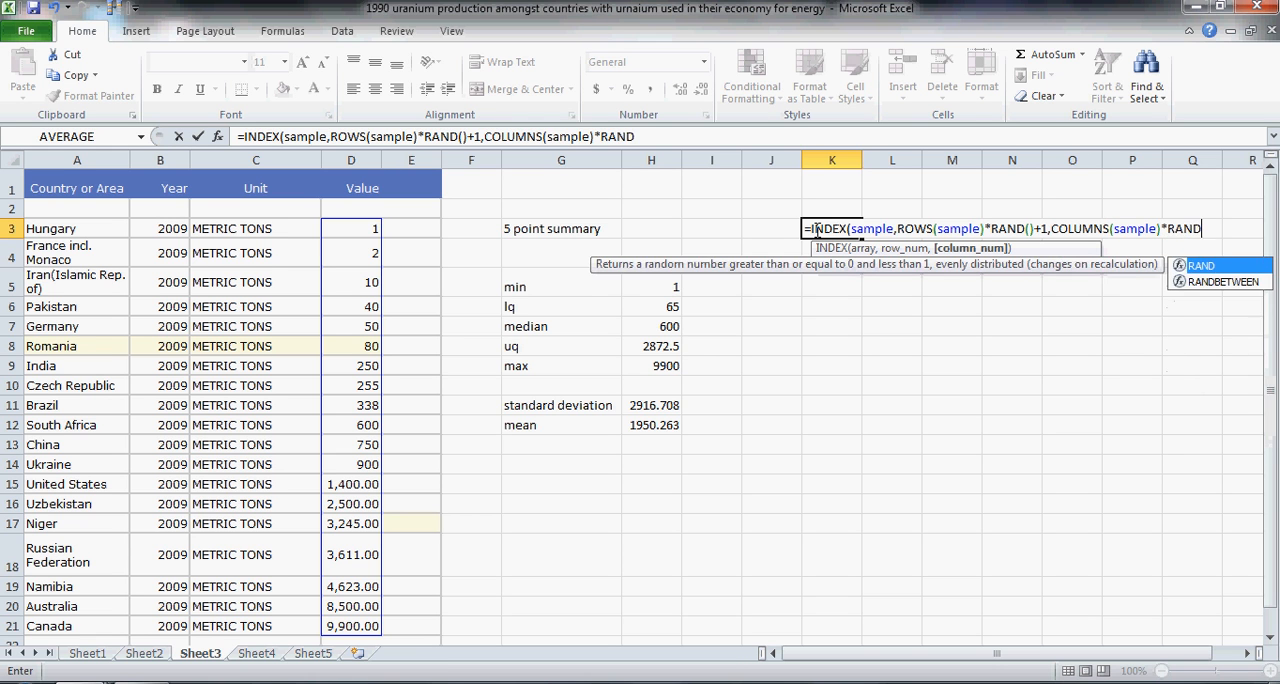
type("+1")
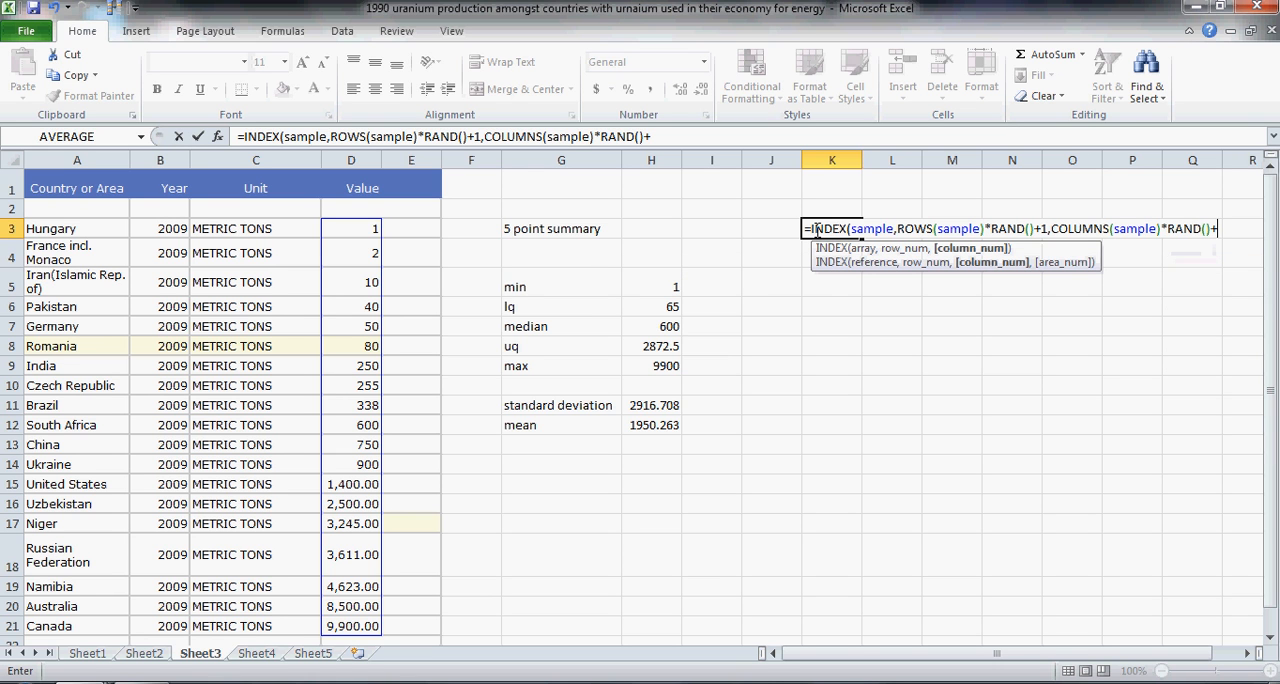
type(")")
Step: Complete the K3 formula with COLUMNS(sample)*RAND()+1 as the column number and enter it
key("Return")
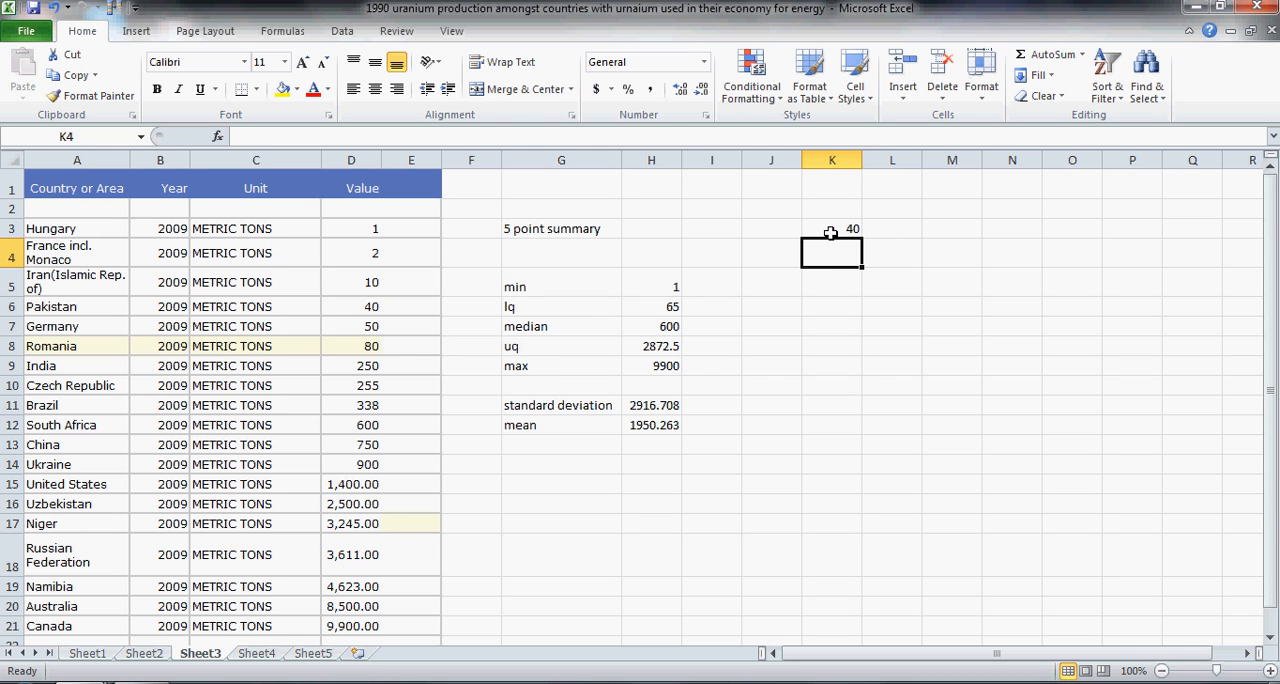
Step: Copy the K3 random sampling formula across row 3 to fill the 18 cells K3:AB3
left_click(830, 233)
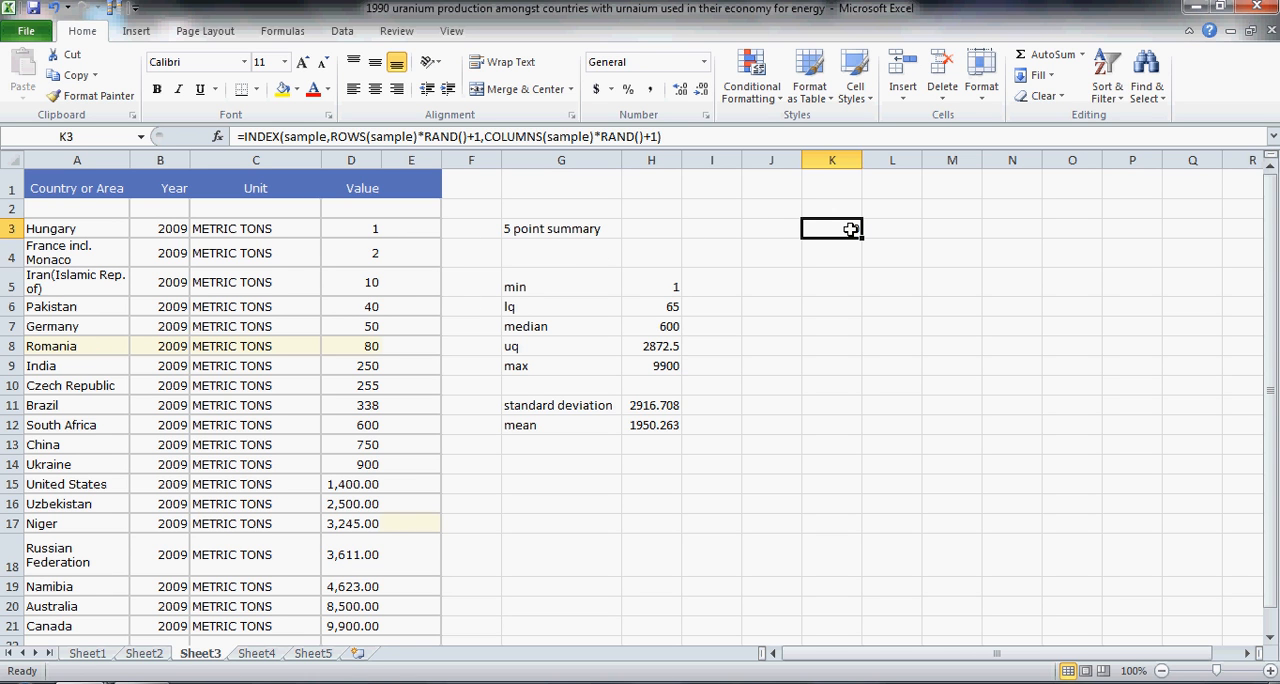
key("ctrl+c")
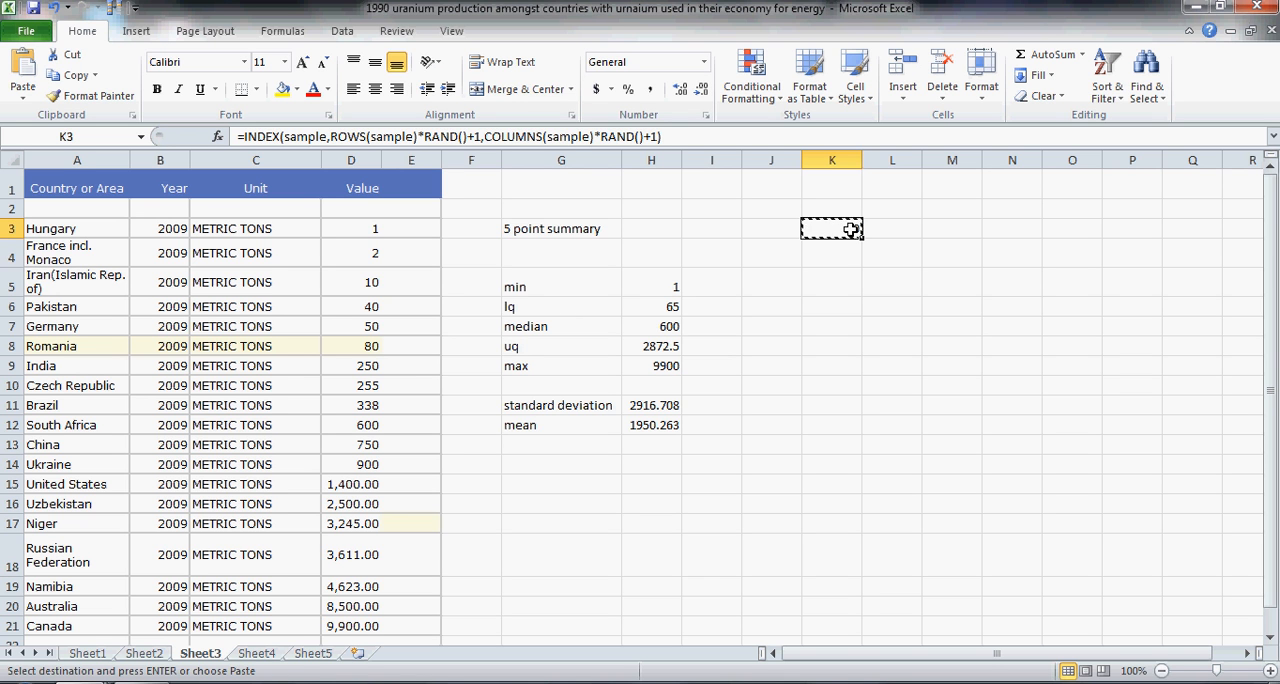
key("shift+Right")
key("shift+Right")
key("shift+Right")
key("shift+Right")
key("shift+Right")
key("shift+Right")
key("shift+Right")
key("shift+Right")
key("shift+Right")
key("shift+Right")
key("shift+Right")
key("shift+Right")
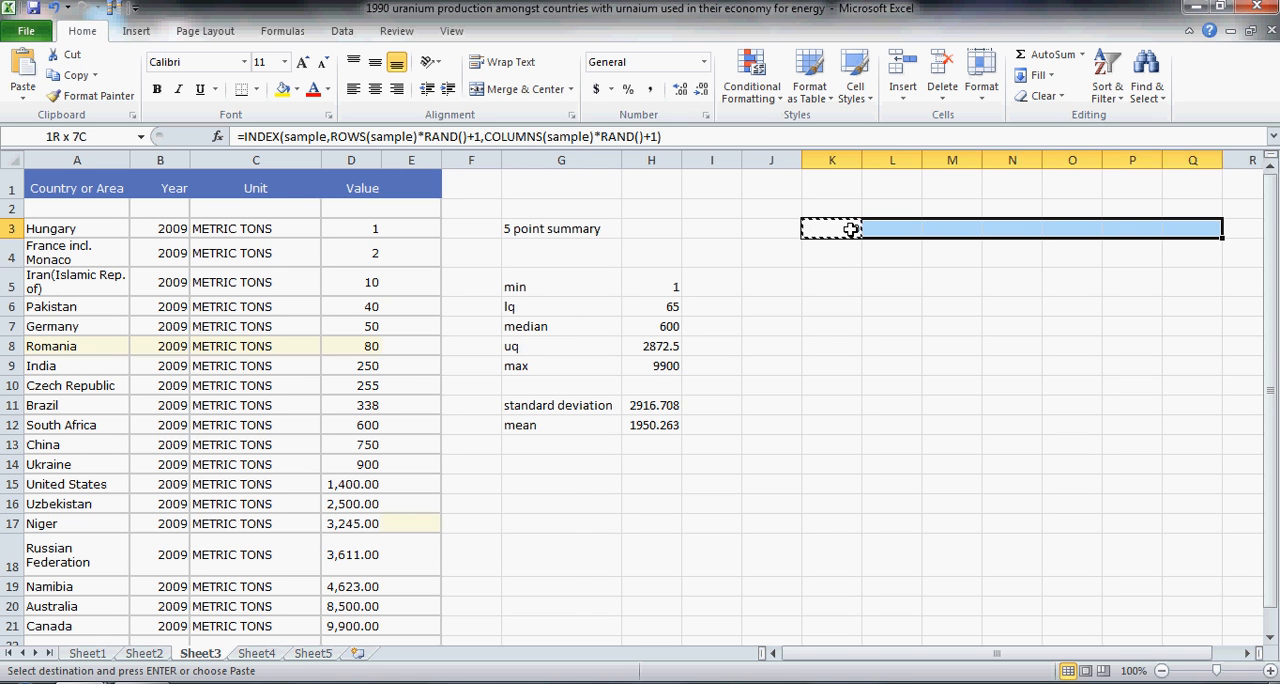
key("shift+Right")
key("shift+Right")
key("shift+Right")
key("shift+Right")
key("shift+Right")
key("shift+Right")
key("shift+Right")
key("shift+Right")
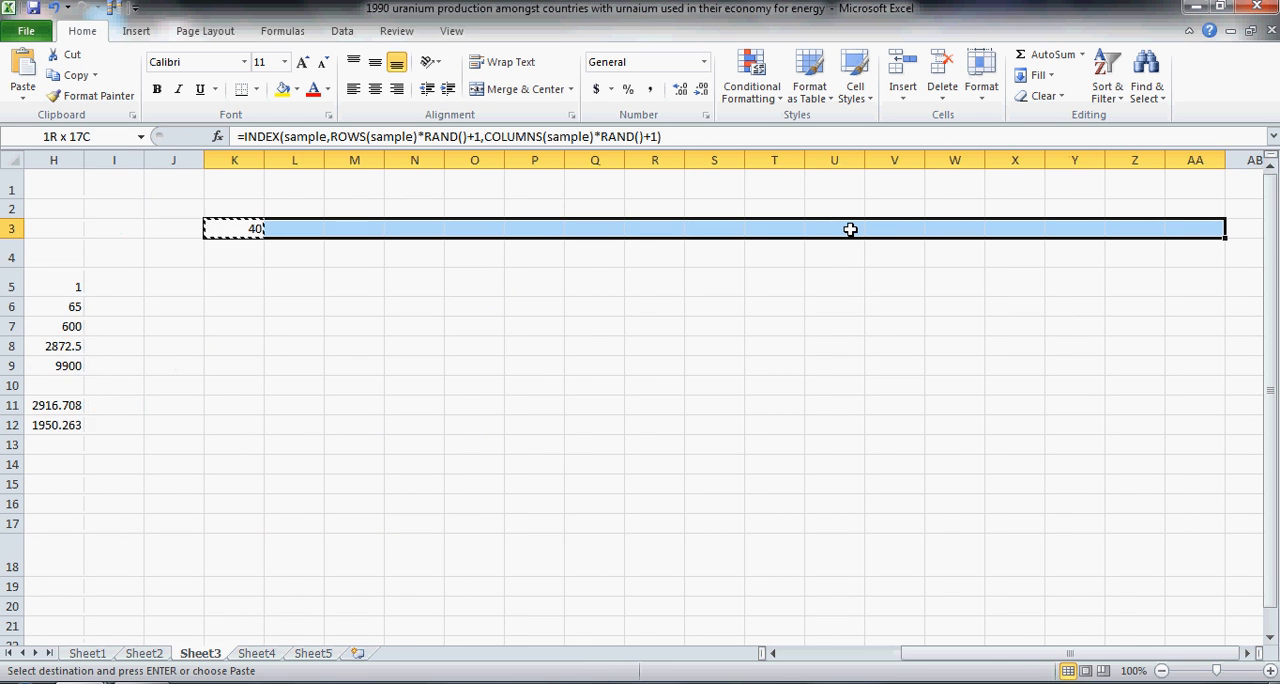
key("shift+Right")
key("shift+Right")
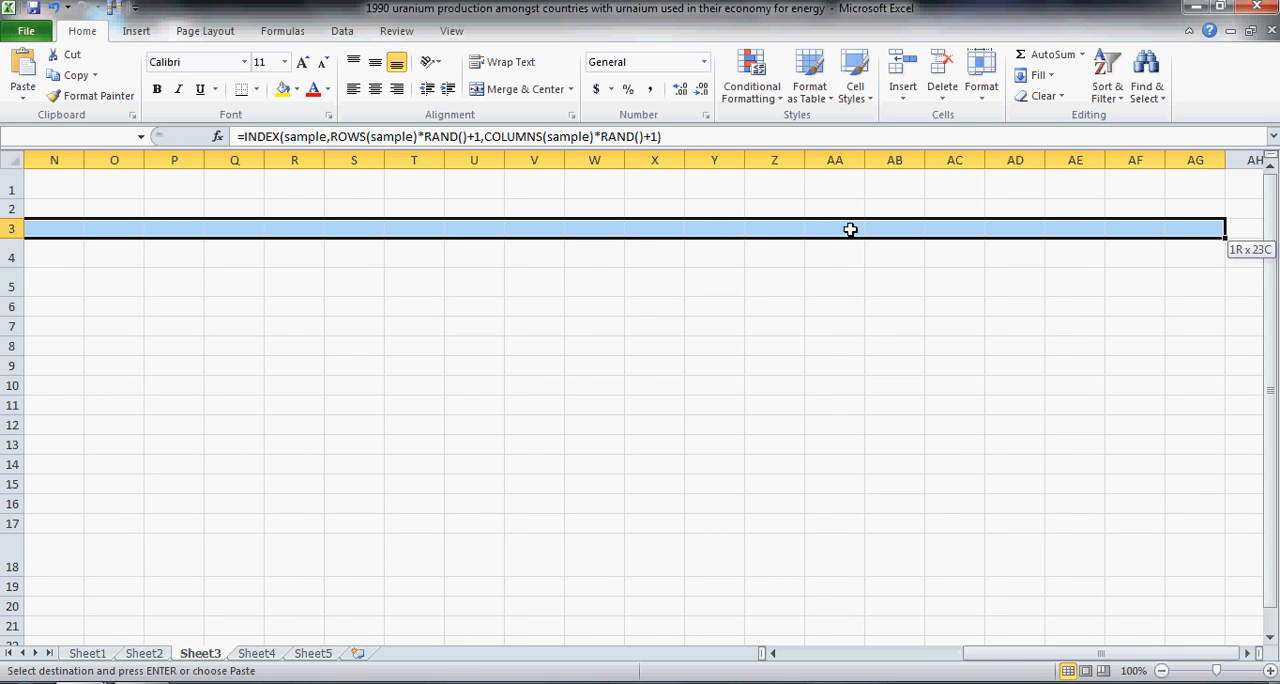
key("shift+Left")
key("shift+Left")
key("shift+Left")
key("shift+Left")
key("shift+Left")
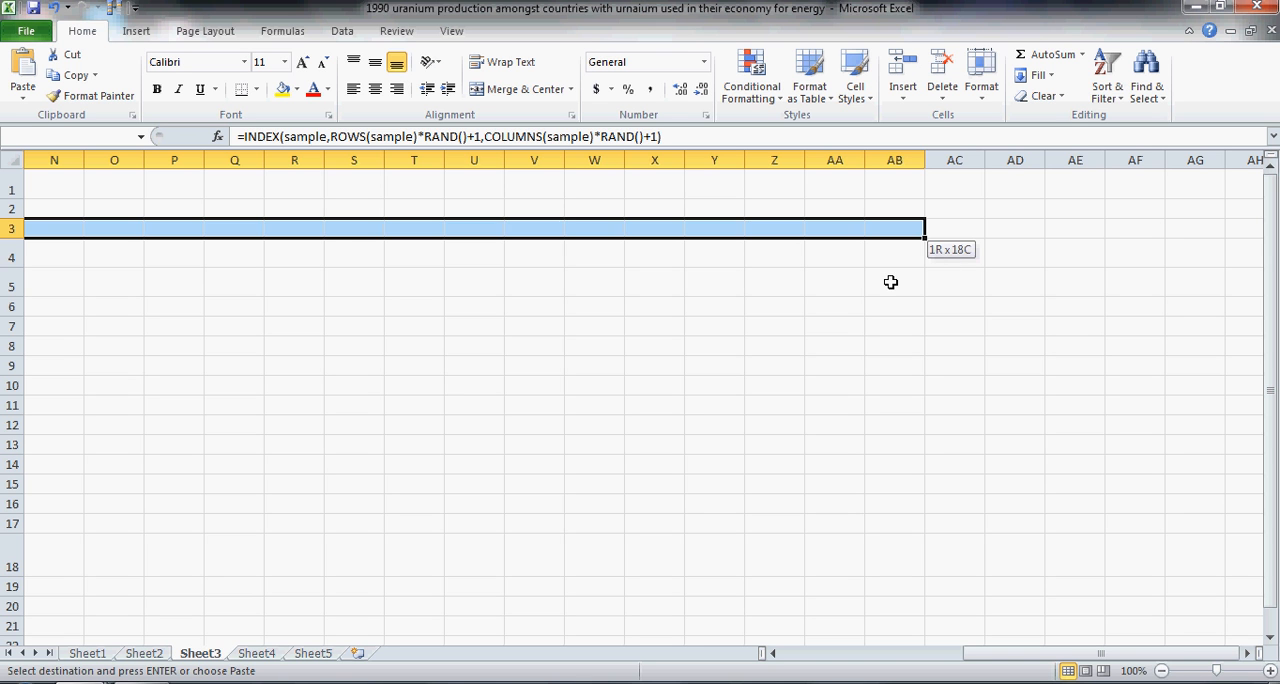
key("ctrl+v")
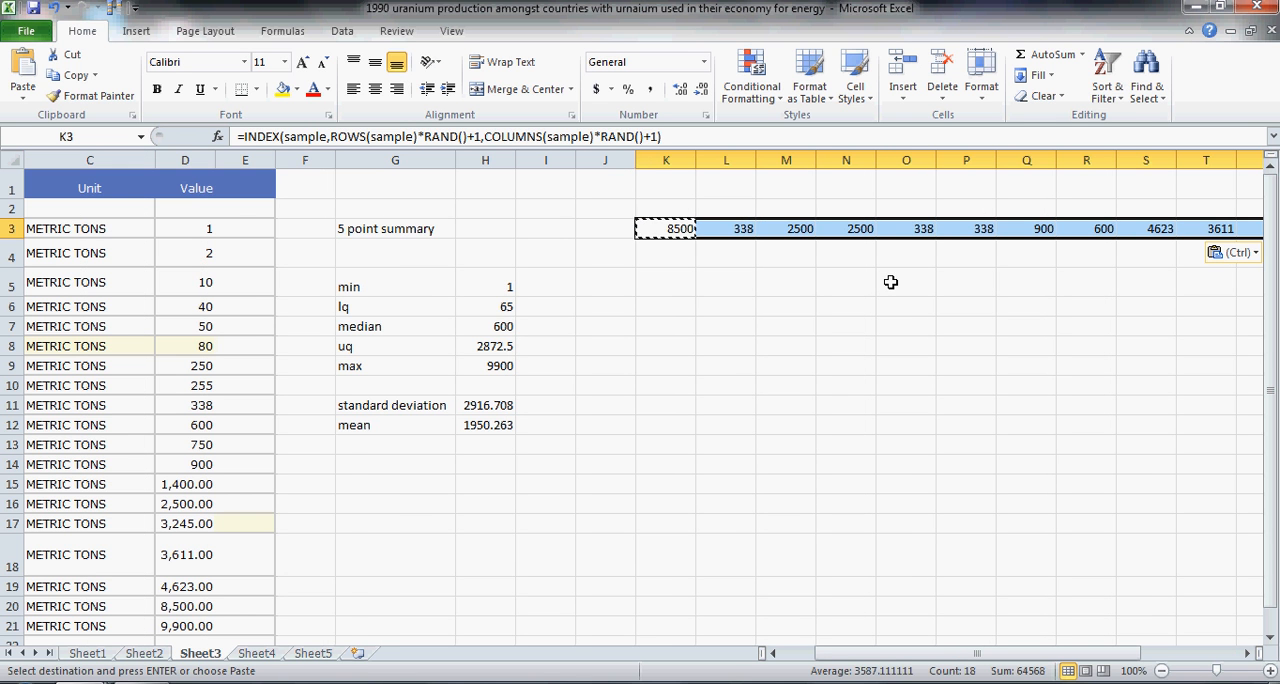
Step: Examine the resampled values across K3:AB3 and compare them with the original values in D3:D21
key("Right")
key("Right")
key("Right")
key("Right")
key("Right")
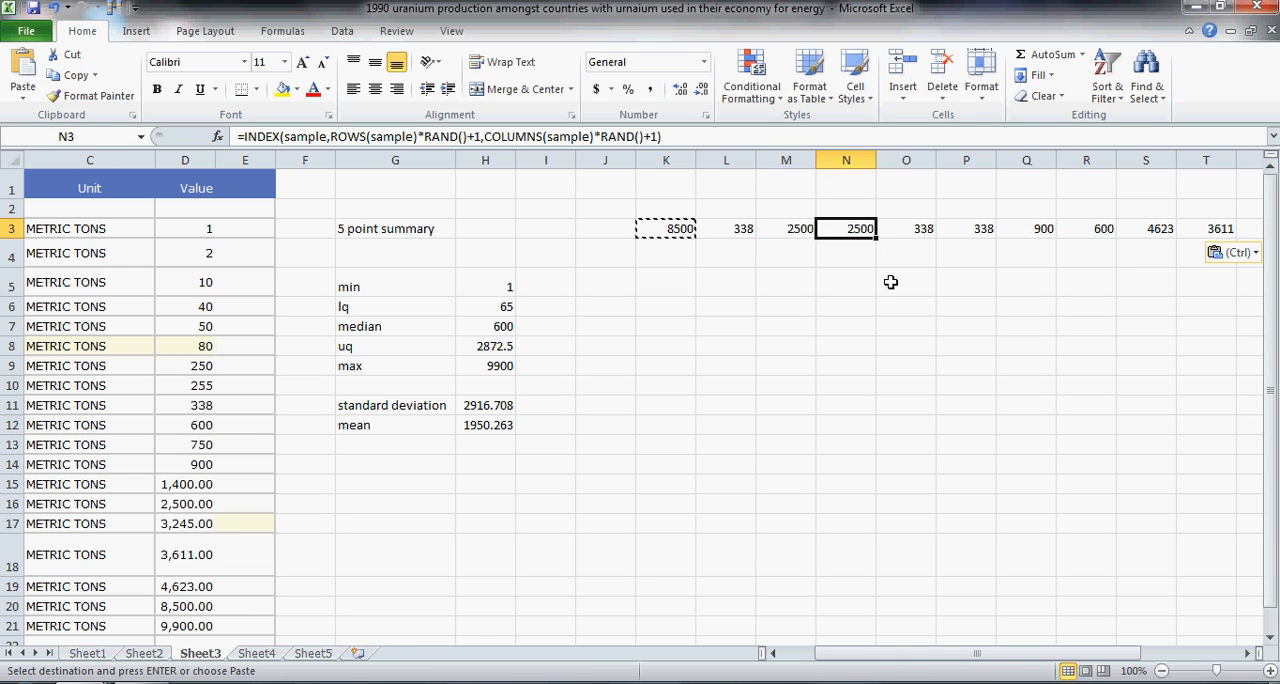
key("Right")
key("Right")
key("Right")
key("Right")
key("Right")
key("Right")
key("Right")
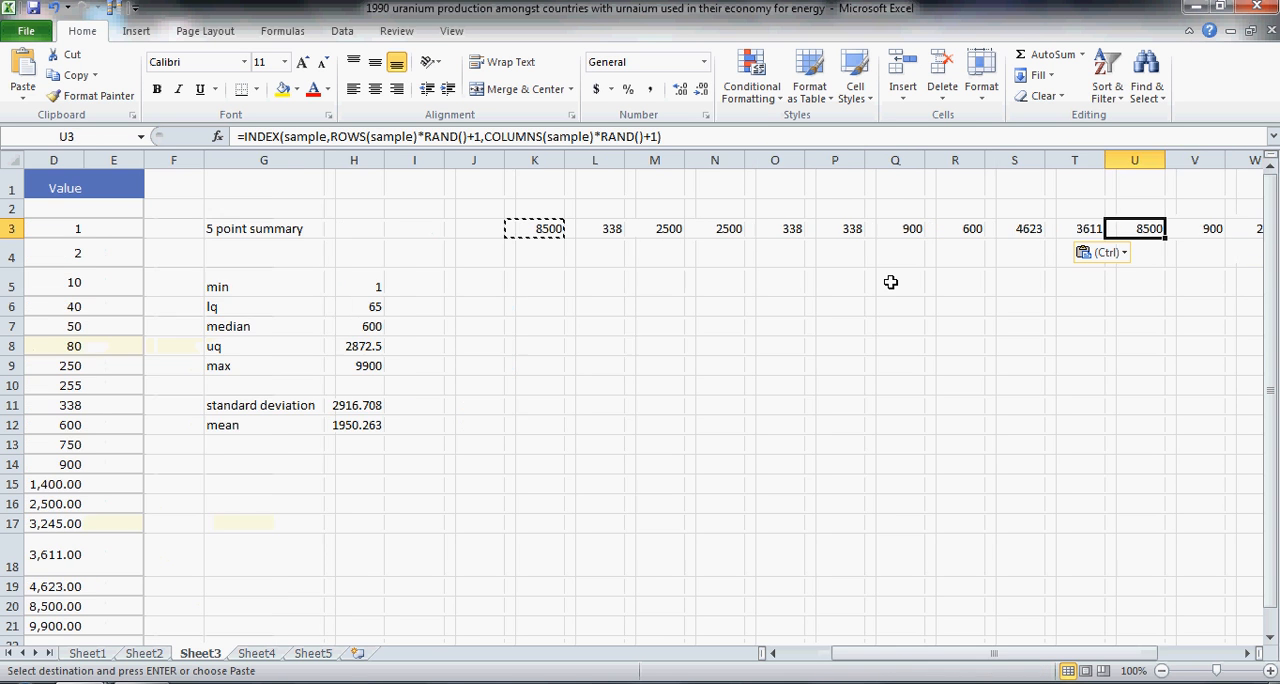
key("Right")
key("Right")
key("Right")
key("Right")
key("Right")
key("Right")
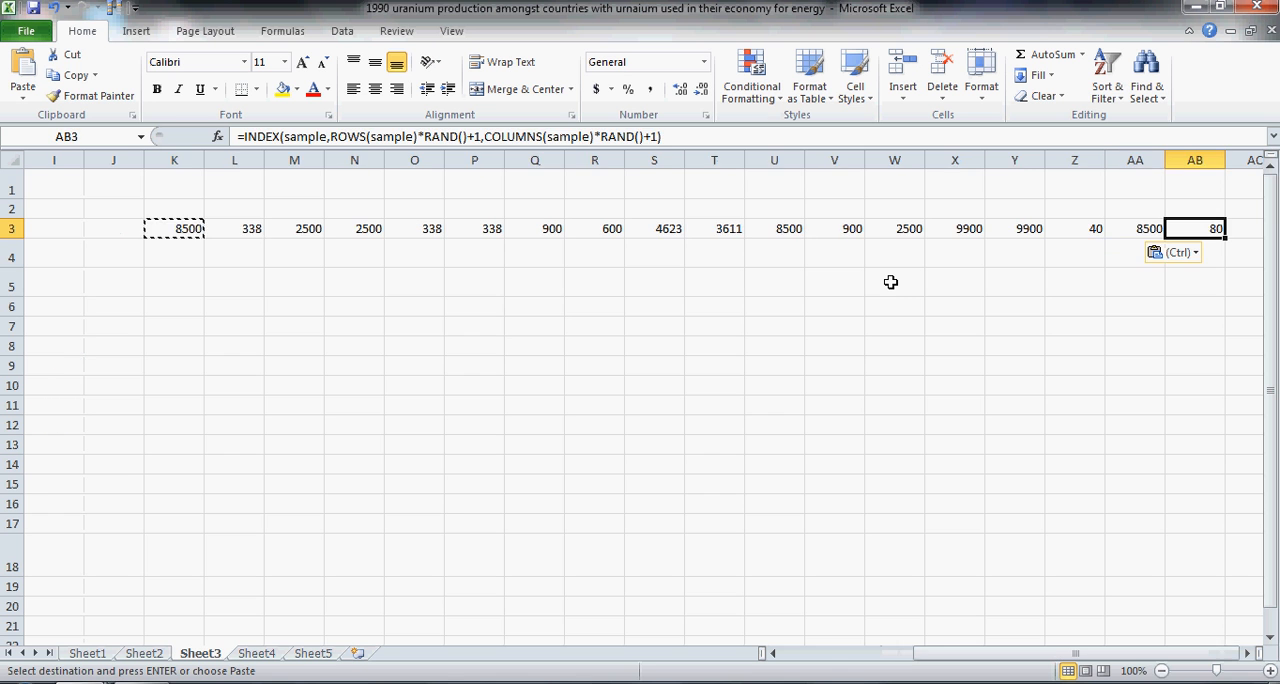
key("Left")
key("Left")
key("Left")
key("Left")
key("Left")
key("Left")
key("Left")
key("Left")
key("Left")
key("Left")
key("Left")
key("Left")
key("Left")
key("Left")
key("Left")
key("Left")
key("Left")
key("Left")
key("Left")
key("Left")
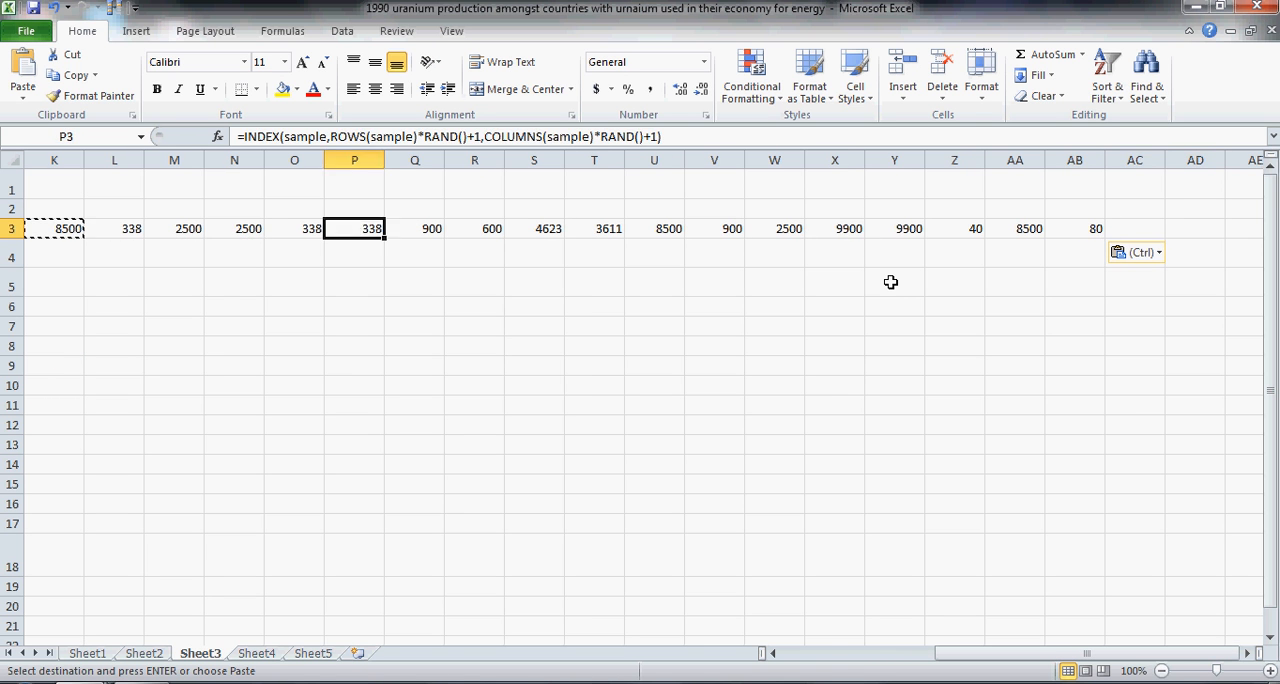
key("Left")
key("Left")
key("Left")
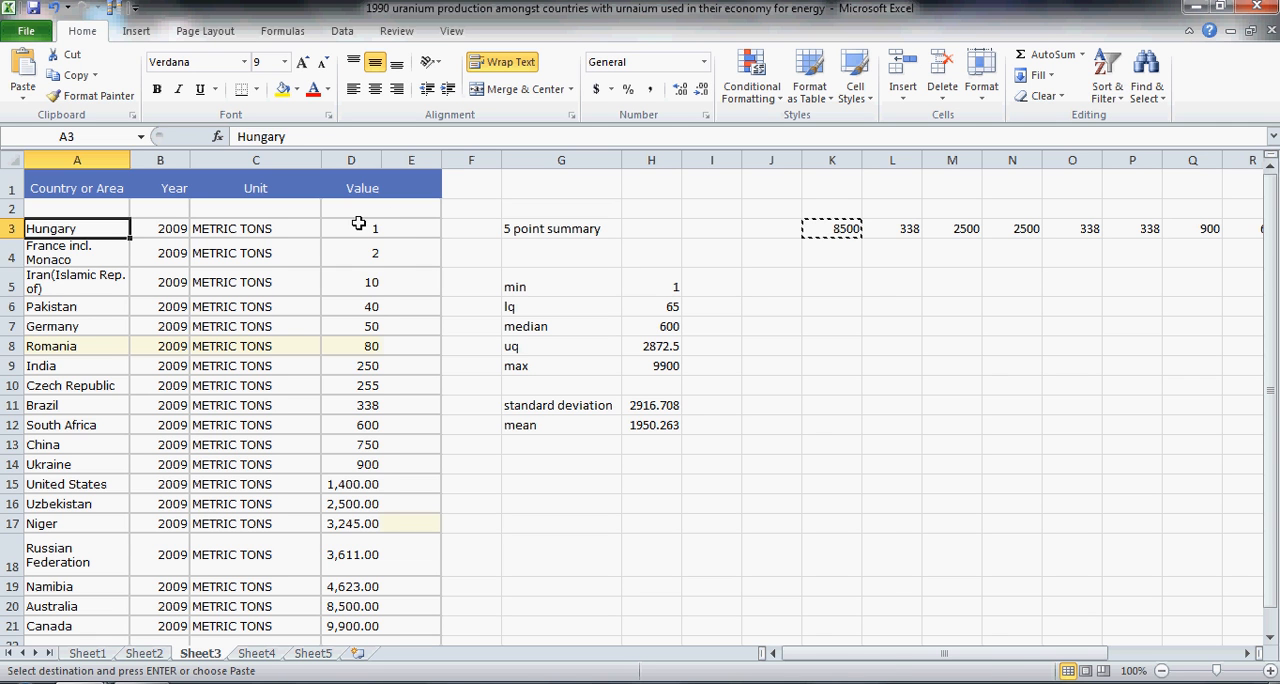
left_click_drag(357, 226, 345, 626)
left_click_drag(836, 655, 933, 670)
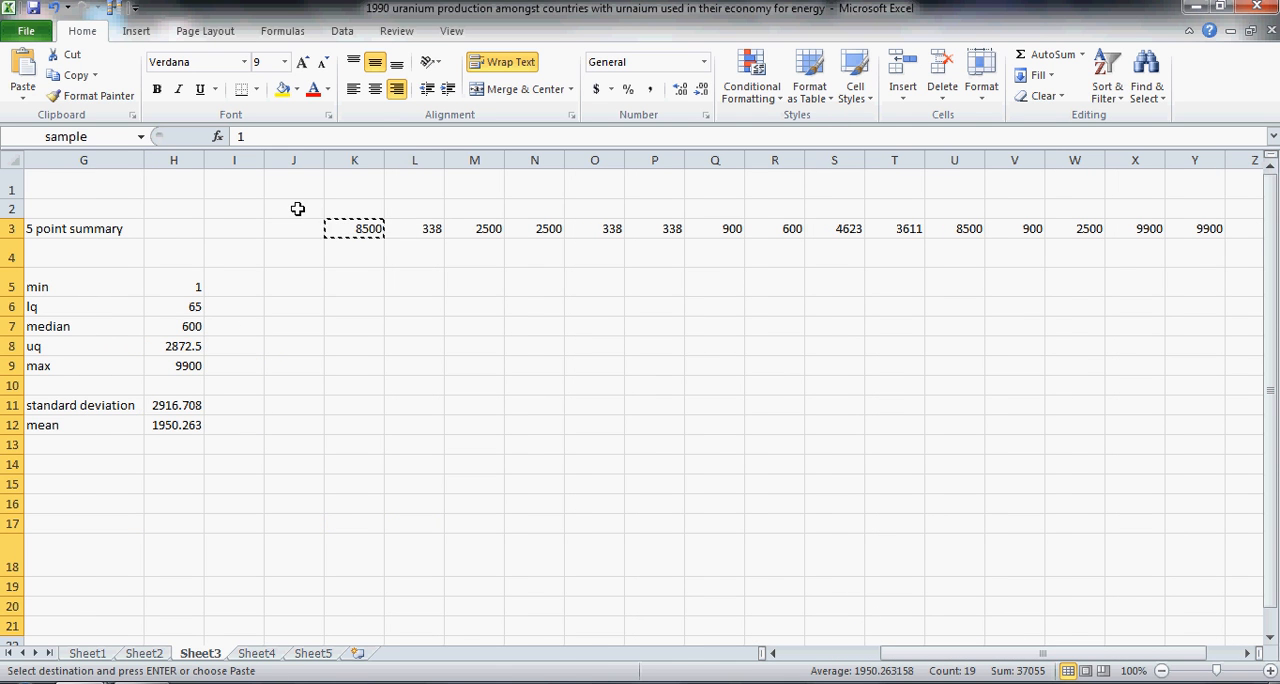
Step: Fill the range K3:AB500 with the copied random sampling formula to create 498 rows of resamples
left_click_drag(928, 657, 1007, 657)
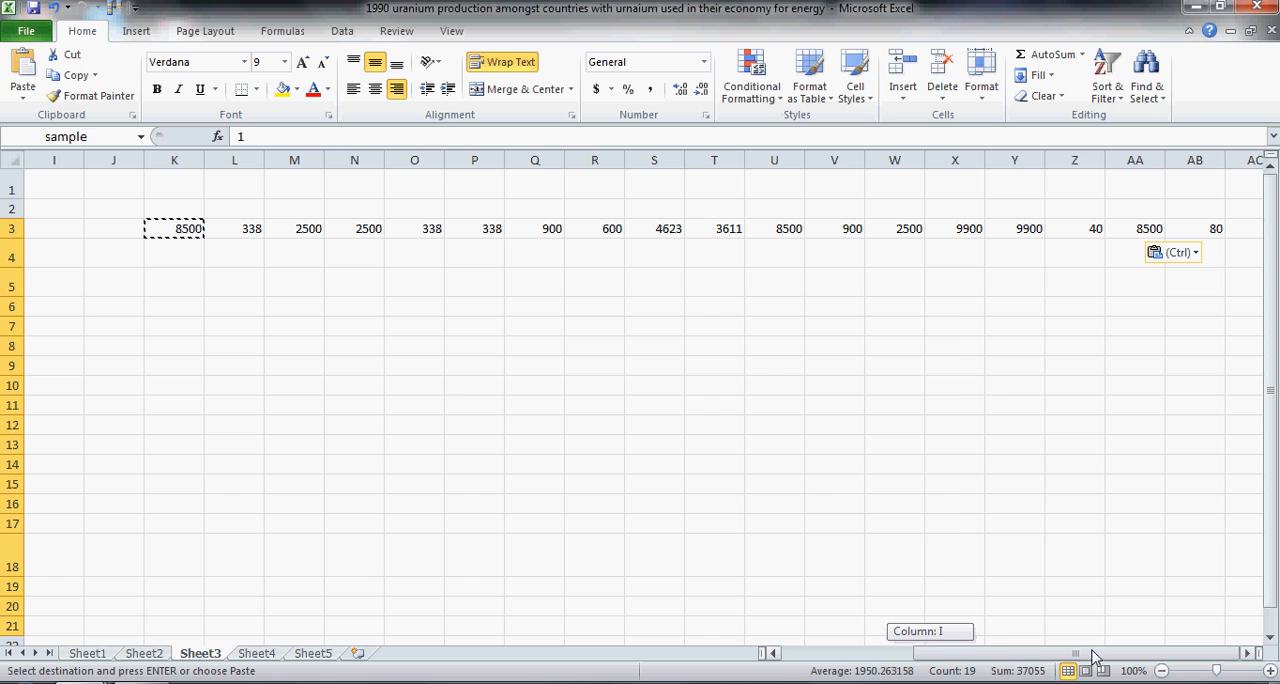
left_click_drag(160, 230, 1203, 231)
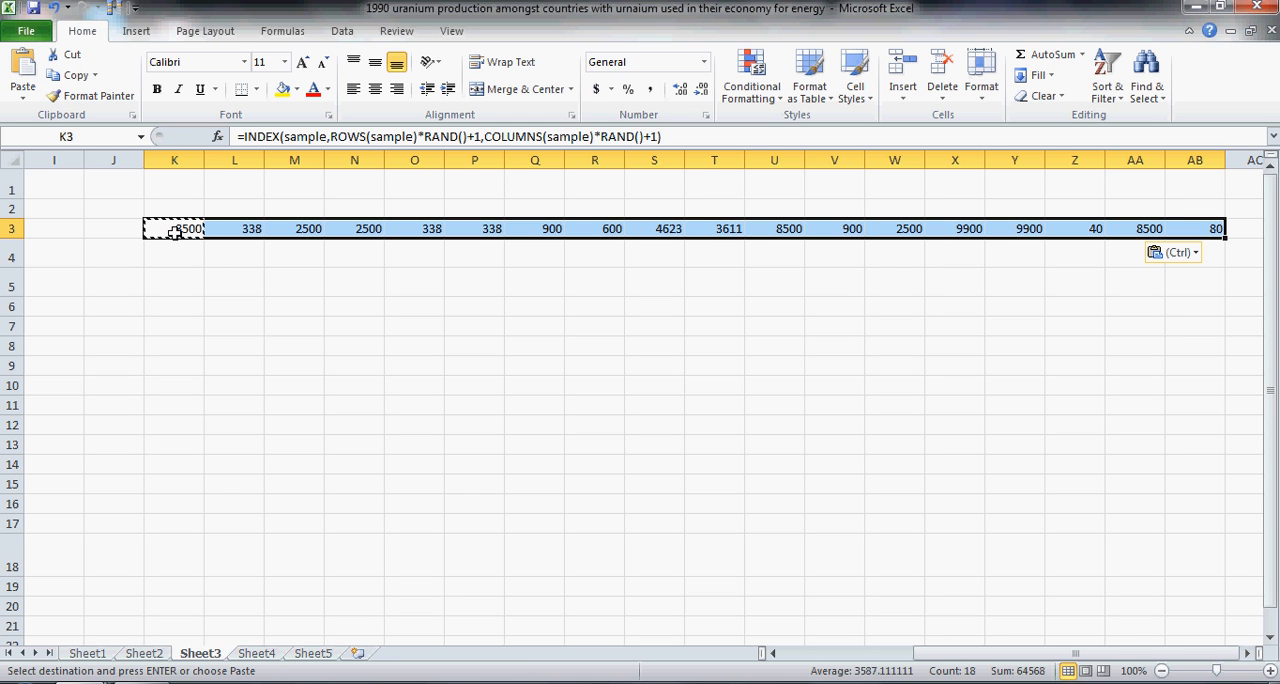
key("shift+Down")
key("shift+Down")
key("shift+Down")
key("shift+Down")
key("shift+Down")
key("shift+Down")
key("shift+Down")
key("shift+Down")
key("shift+Down")
key("shift+Down")
key("shift+Down")
key("shift+Down")
key("shift+Down")
key("shift+Down")
key("shift+Down")
key("shift+Down")
key("shift+Down")
key("shift+Down")
key("shift+Down")
key("shift+Down")
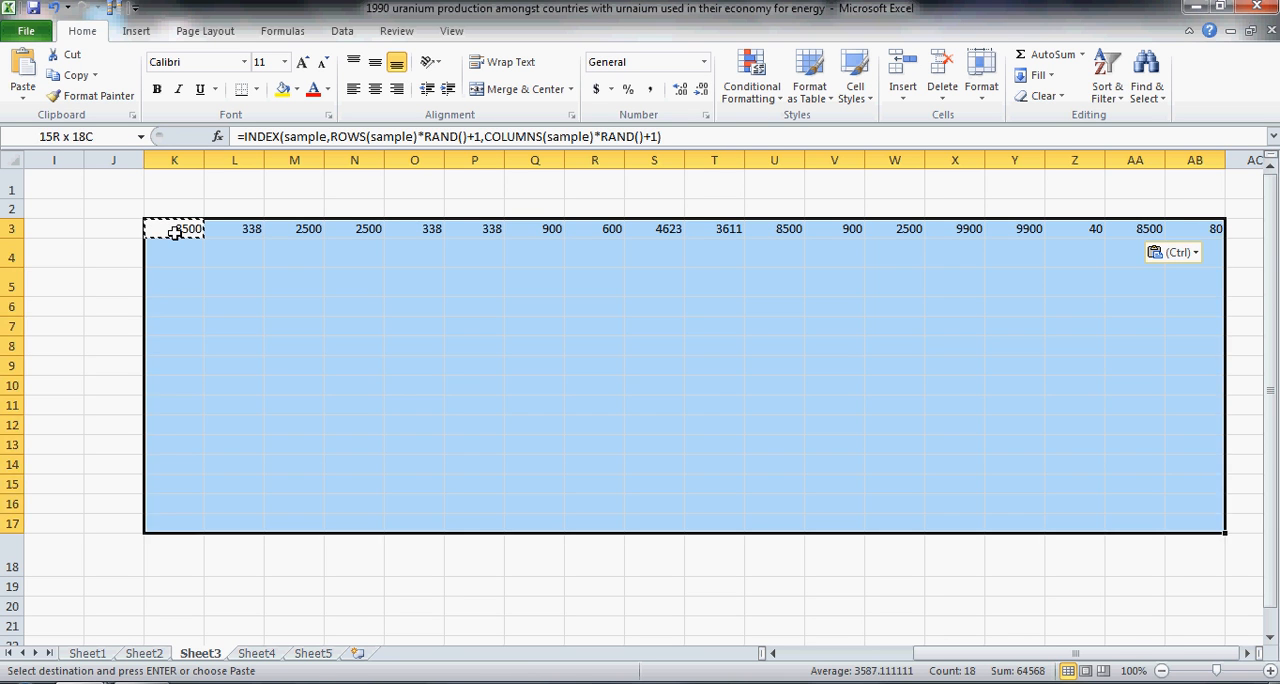
key("shift+Down")
key("shift+Down")
key("shift+Down")
key("shift+Down")
key("shift+Down")
key("shift+Down")
key("shift+Down")
key("shift+Down")
key("shift+Down")
key("shift+Down")
key("shift+Down")
key("shift+Down")
key("shift+Down")
key("shift+Down")
key("shift+Down")
key("shift+Down")
key("shift+Down")
key("shift+Down")
key("shift+Down")
key("shift+Down")
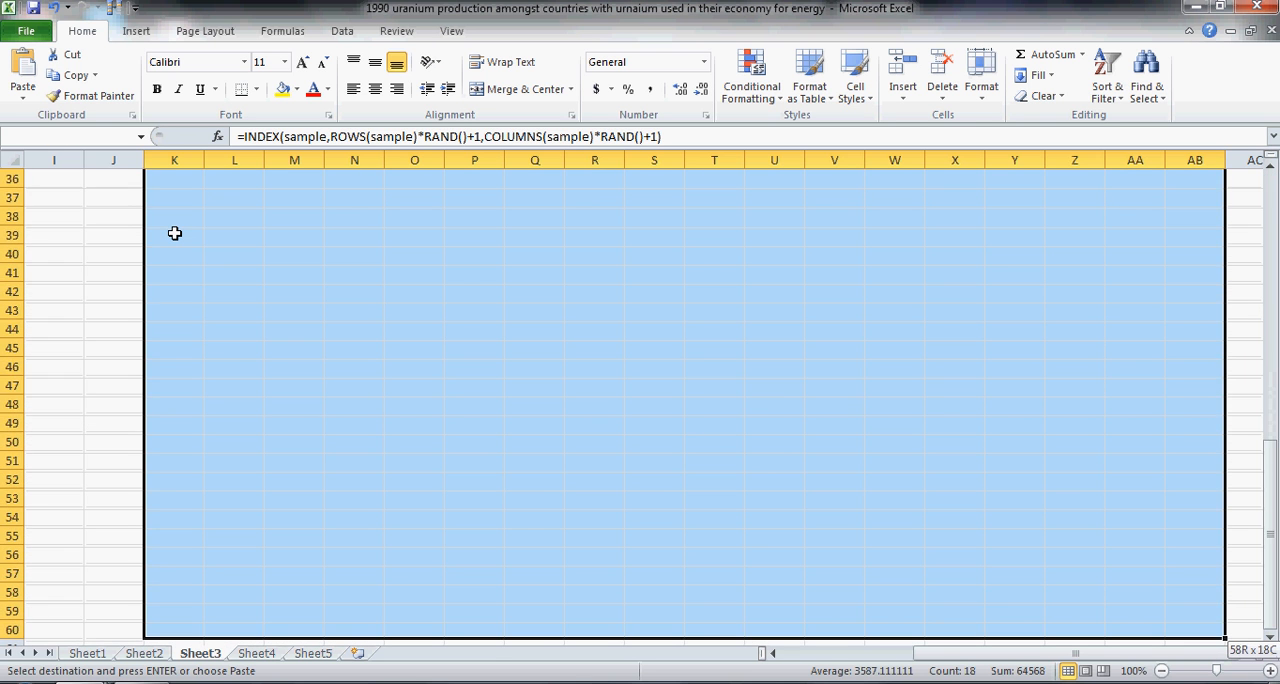
key("shift+Down")
key("shift+Down")
key("shift+Down")
key("shift+Down")
key("shift+Down")
key("shift+Down")
key("shift+Down")
key("shift+Down")
key("shift+Down")
key("shift+Down")
key("shift+Down")
key("shift+Down")
key("shift+Down")
key("shift+Down")
key("shift+Down")
key("shift+Down")
key("shift+Down")
key("shift+Down")
key("shift+Down")
key("shift+Down")
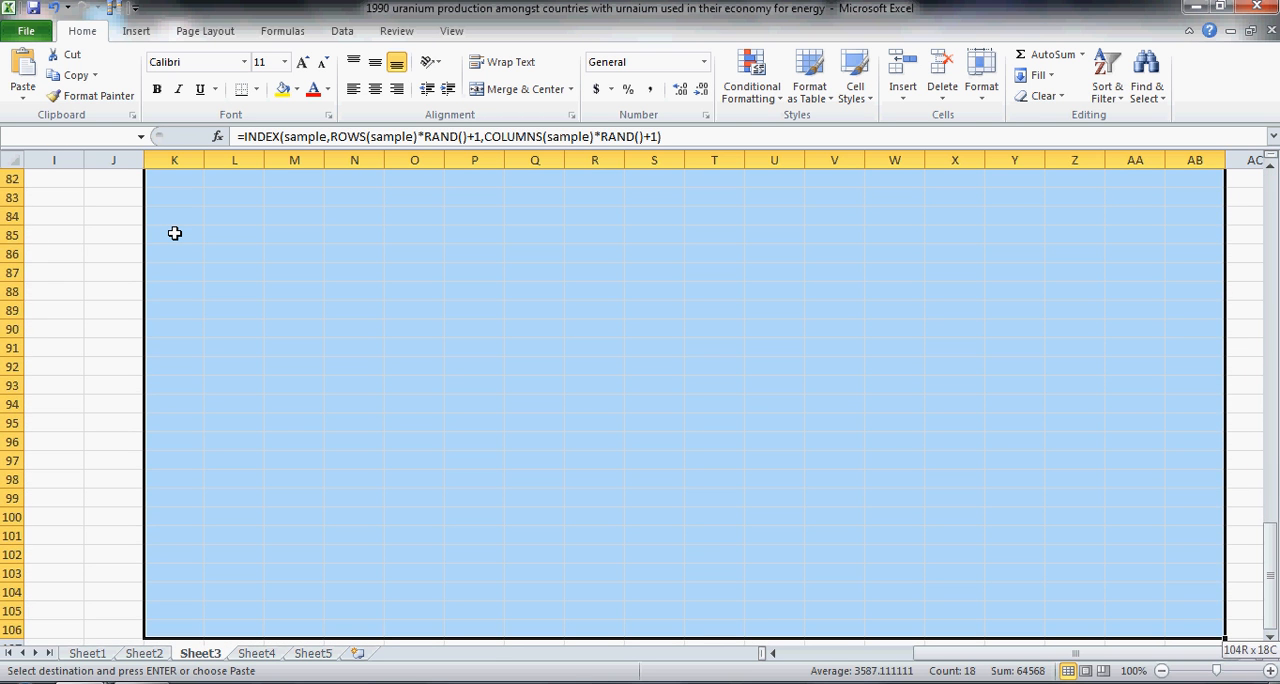
key("shift+Down")
key("shift+Down")
key("shift+Down")
key("shift+Down")
key("shift+Down")
key("shift+Down")
key("shift+Down")
key("shift+Down")
key("shift+Down")
key("shift+Down")
key("shift+Down")
key("shift+Down")
key("shift+Down")
key("shift+Down")
key("shift+Down")
key("shift+Down")
key("shift+Down")
key("shift+Down")
key("shift+Down")
key("shift+Down")
key("shift+Down")
key("shift+Down")
key("shift+Down")
key("shift+Down")
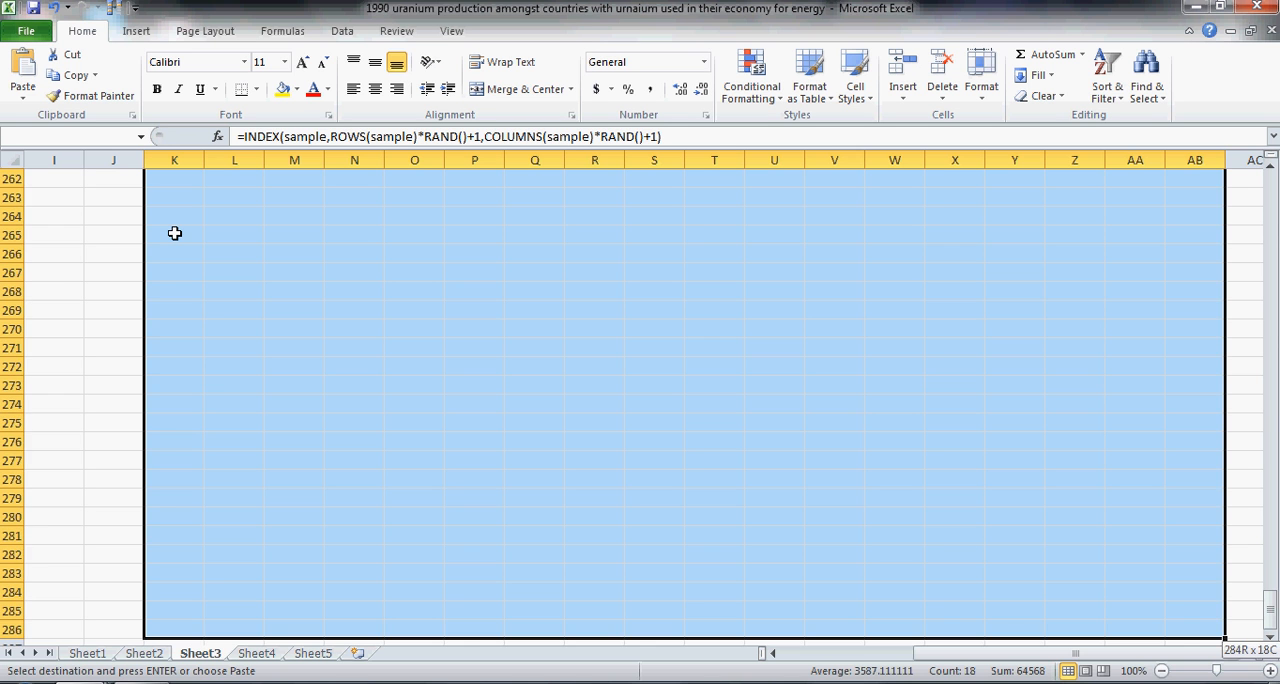
key("shift+Down")
key("shift+Down")
key("shift+Down")
key("shift+Down")
key("shift+Down")
key("shift+Down")
key("shift+Down")
key("shift+Down")
key("shift+Down")
key("shift+Down")
key("shift+Down")
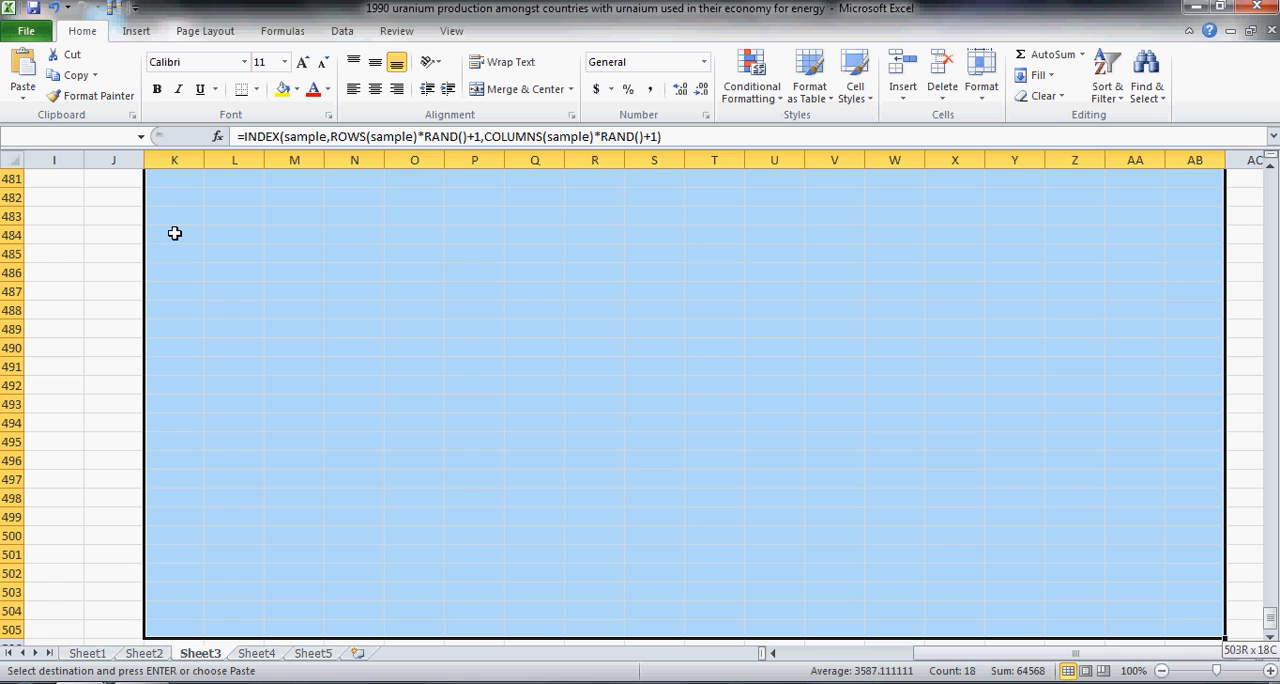
key("shift+Up")
key("shift+Up")
key("shift+Up")
key("shift+Up")
key("shift+Up")
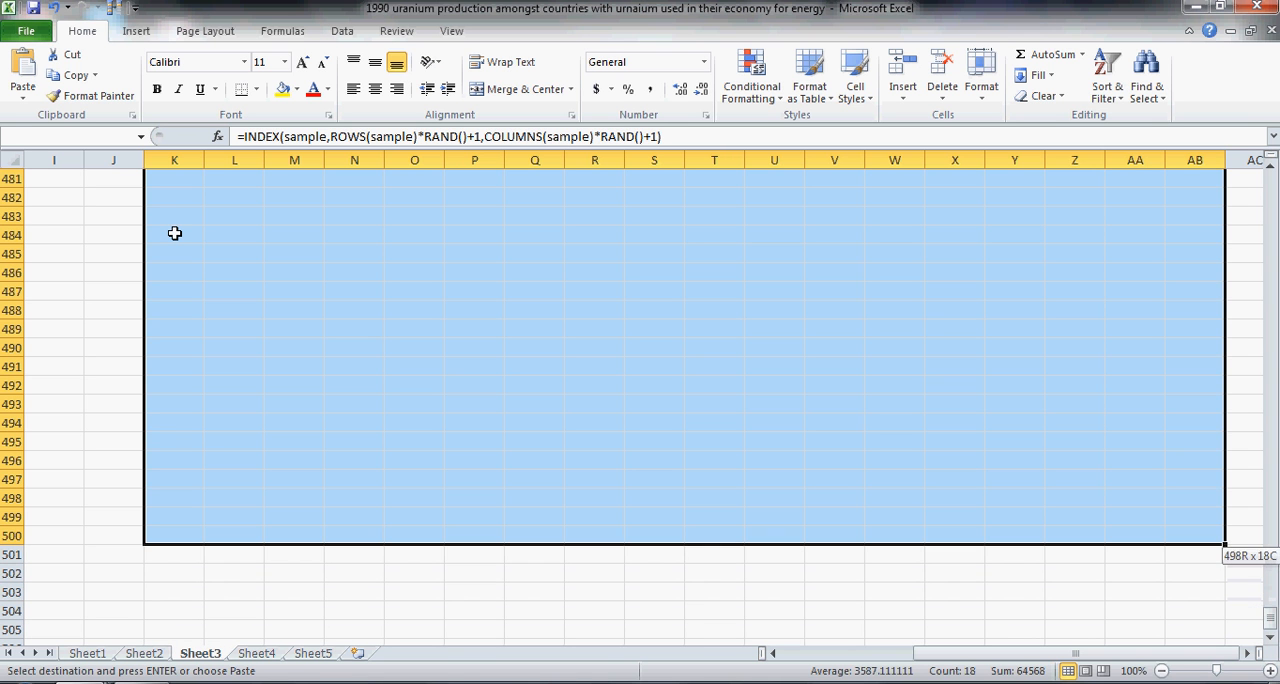
key("ctrl+v")
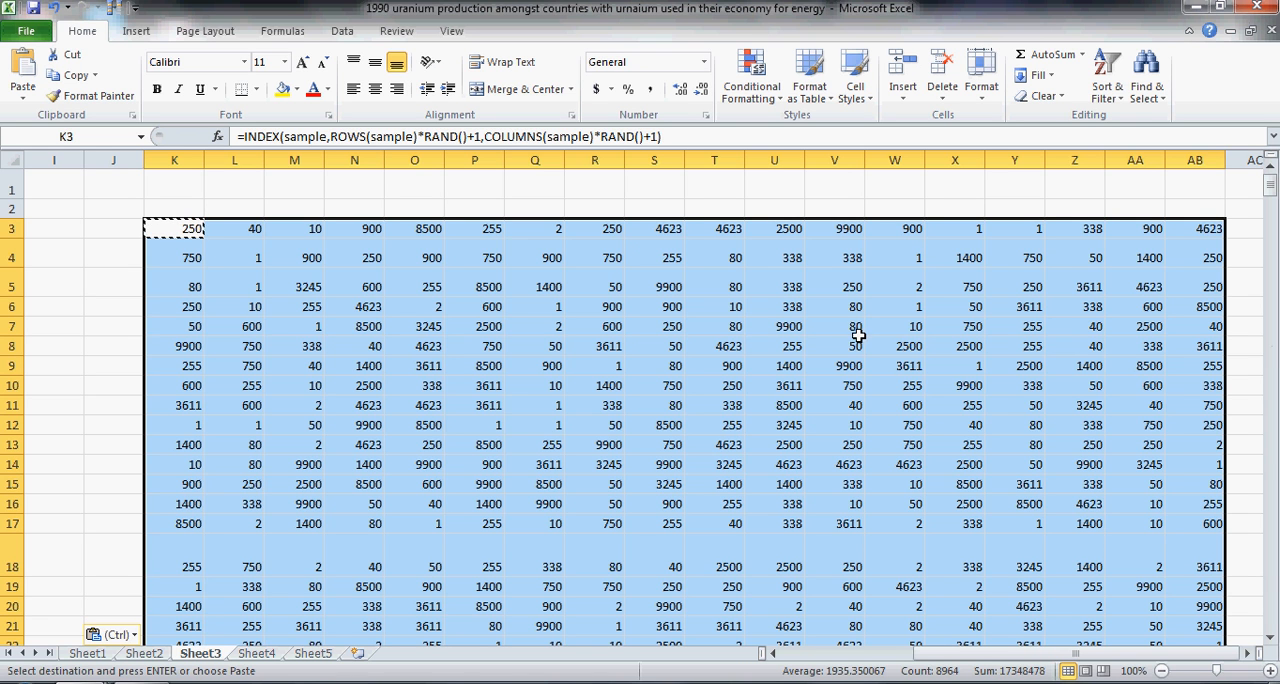
Step: Enter the heading mean in AD2, beside the block of resamples
left_click_drag(980, 654, 918, 655)
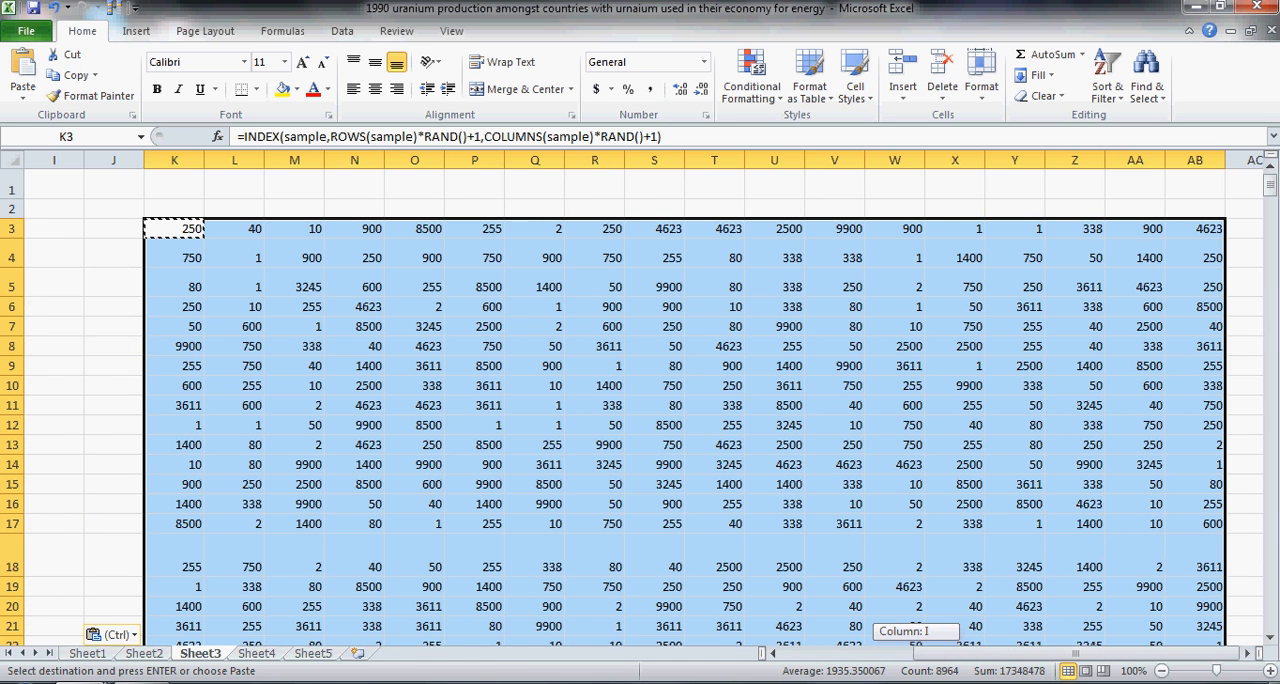
left_click(1248, 240)
key("Right")
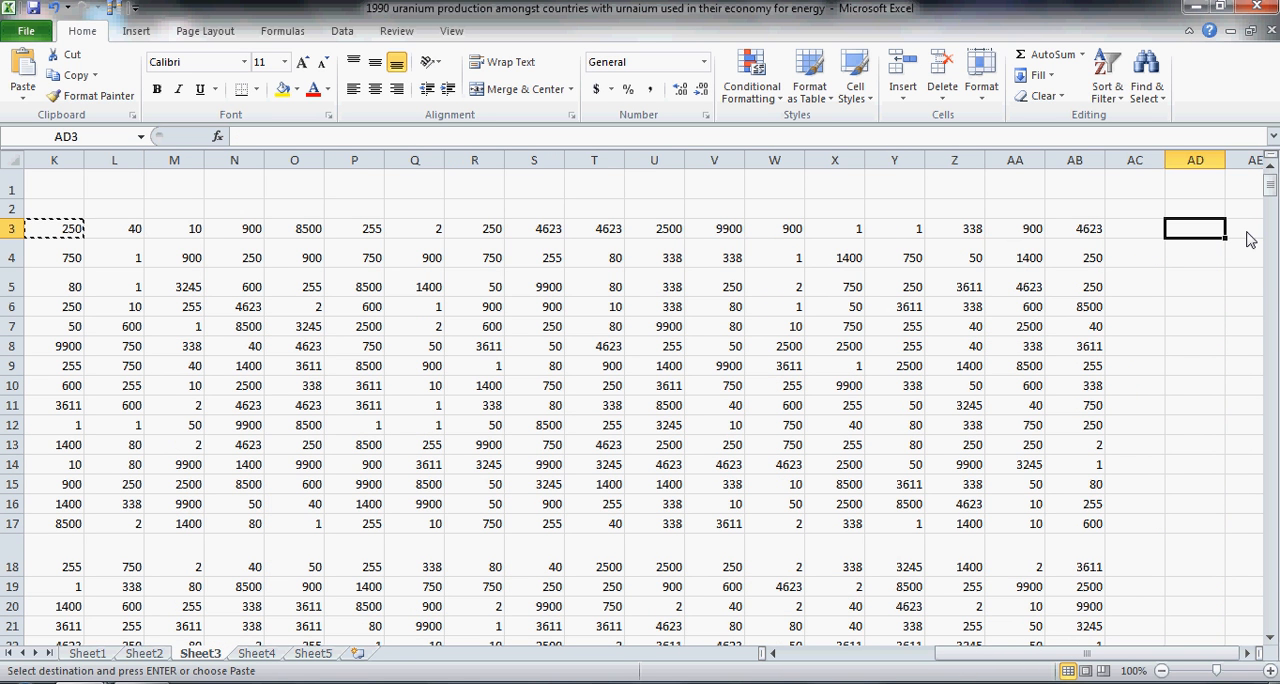
key("Up")
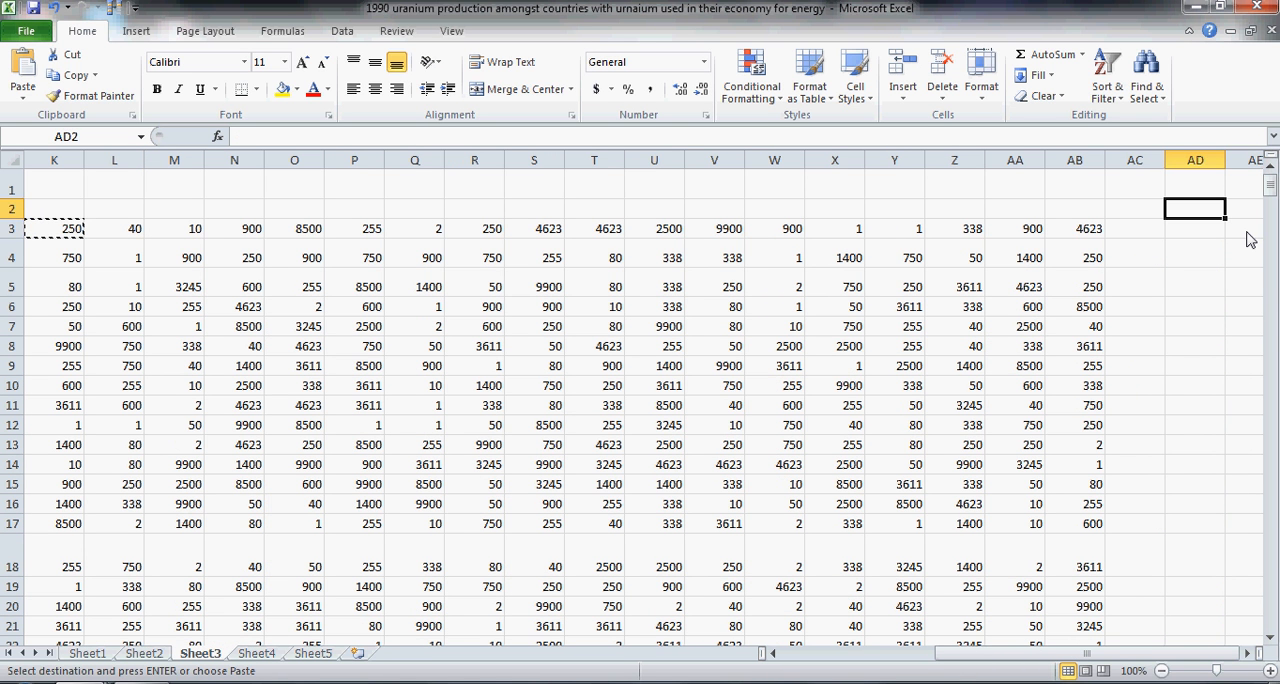
type("mean")
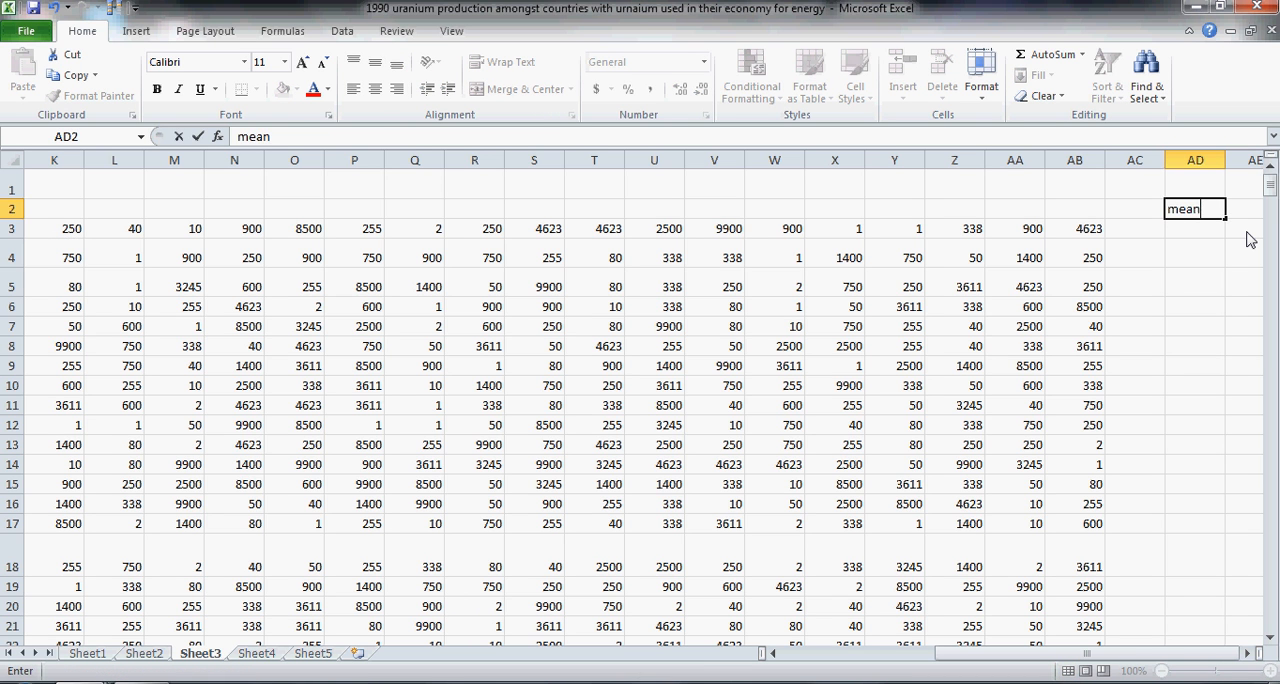
key("Return")
key("Up")
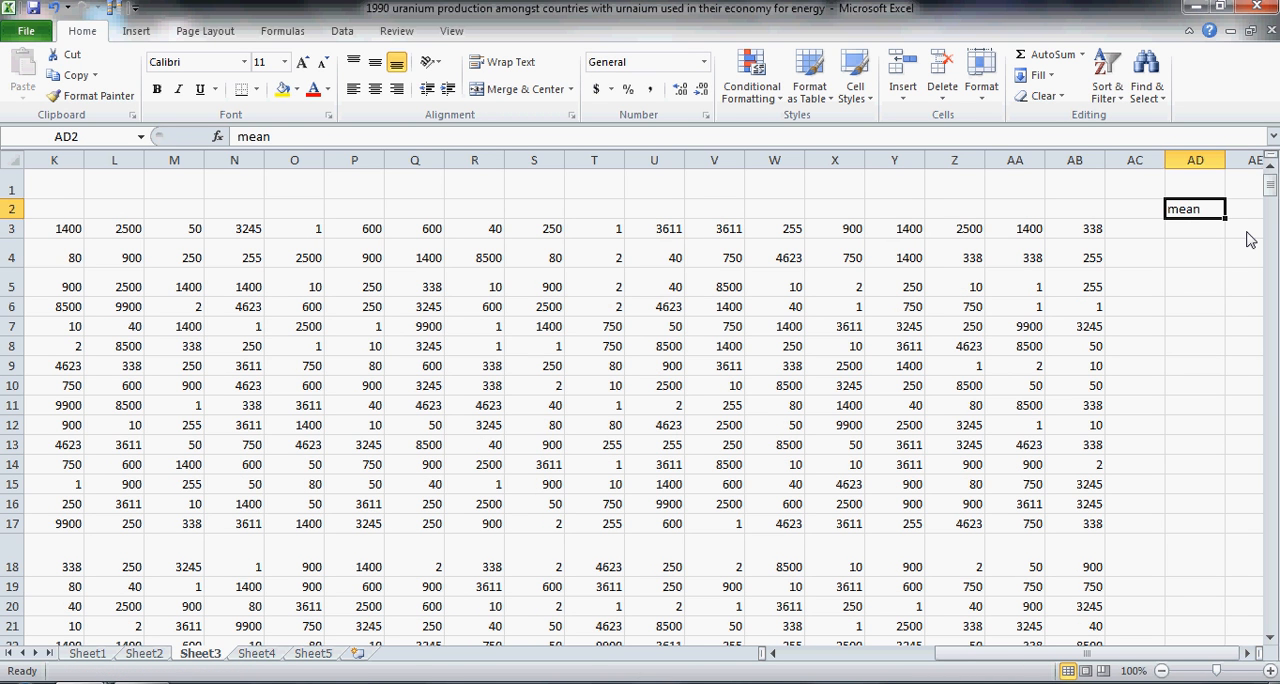
Step: Calculate the mean of the first resample in AD3 with an AVERAGE formula over K3:AB3
key("Down")
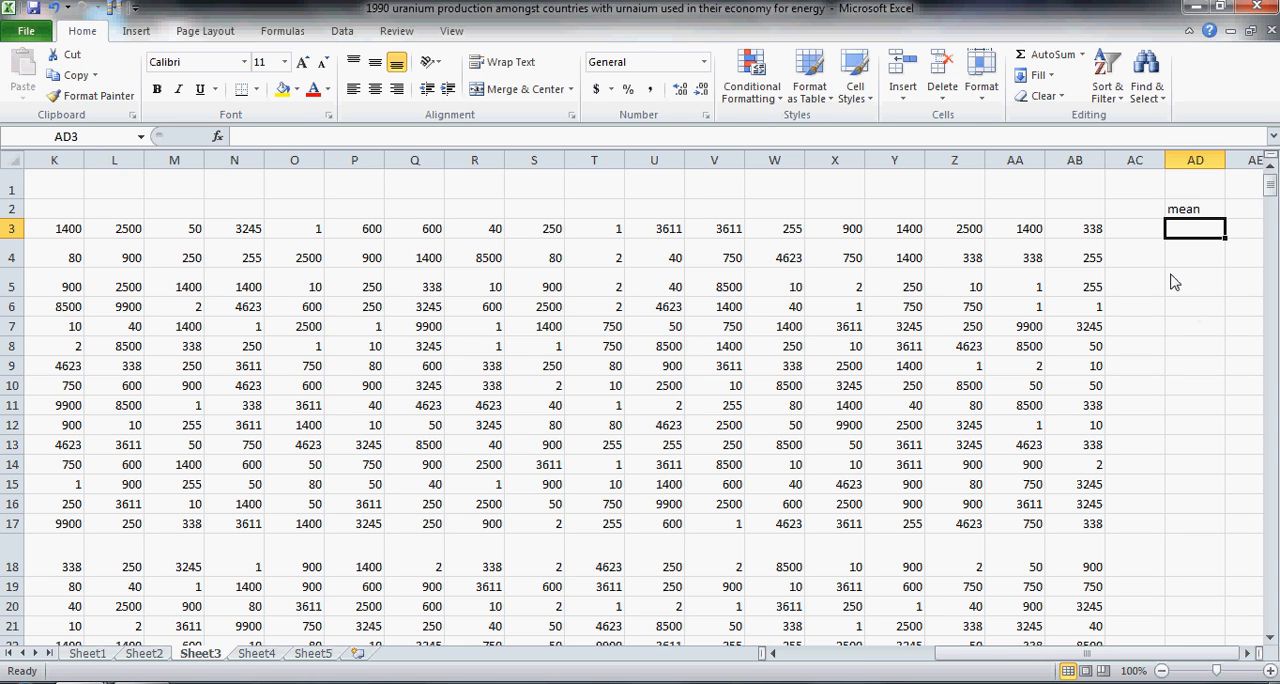
type("=avera")
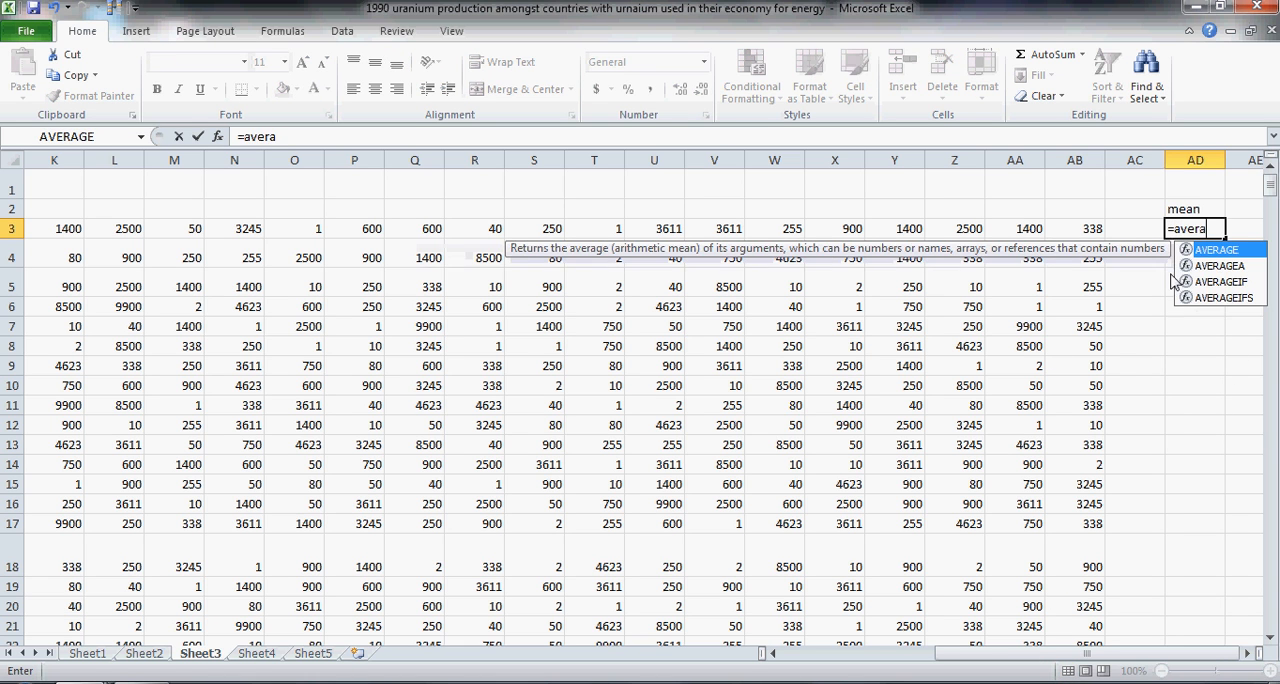
key("Tab")
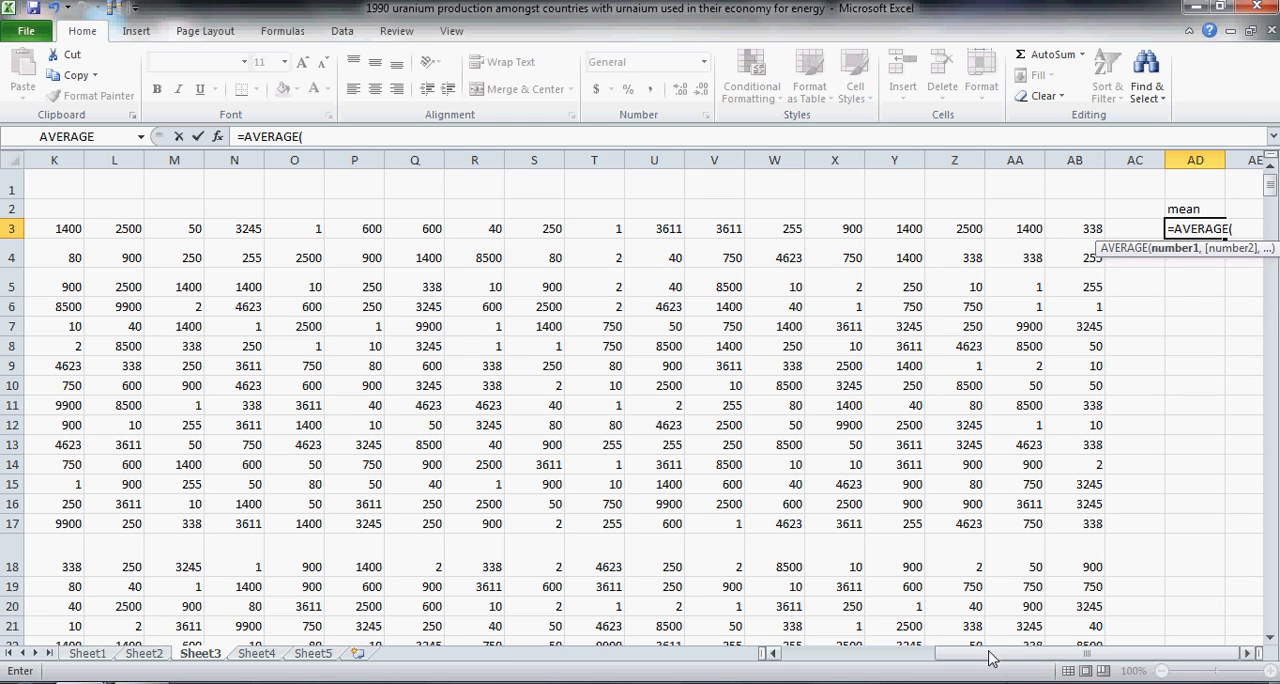
left_click_drag(990, 656, 975, 656)
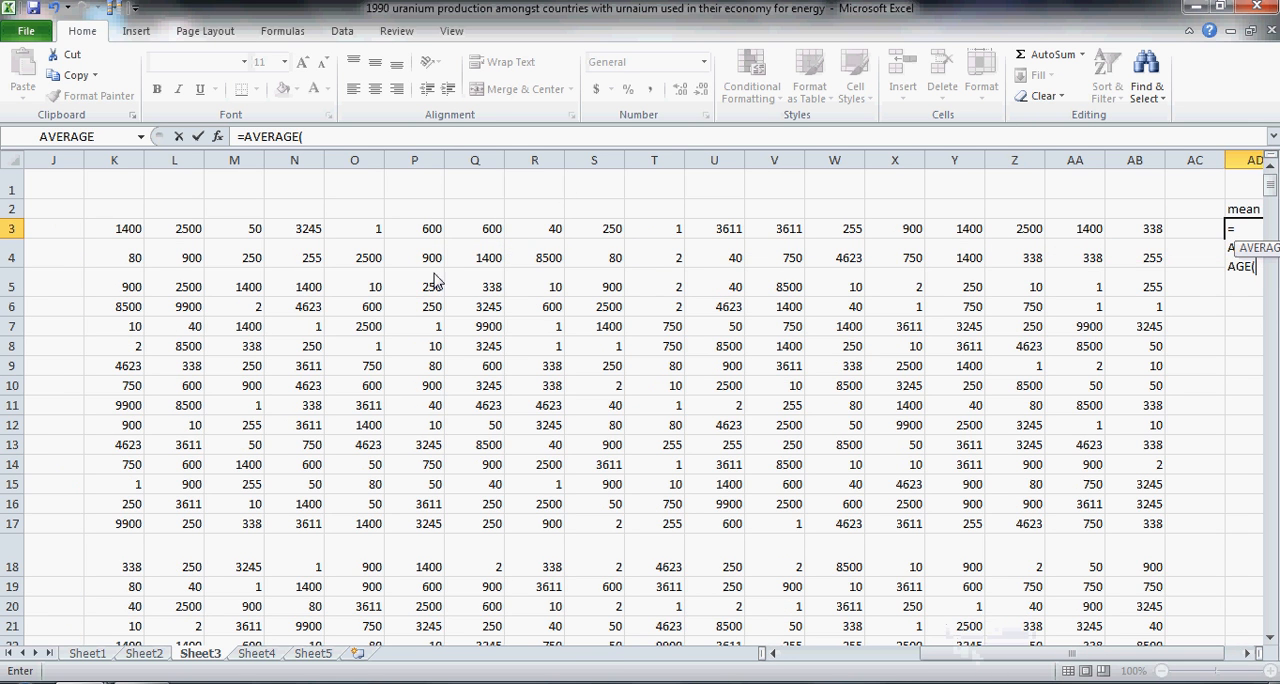
left_click_drag(115, 236, 1137, 243)
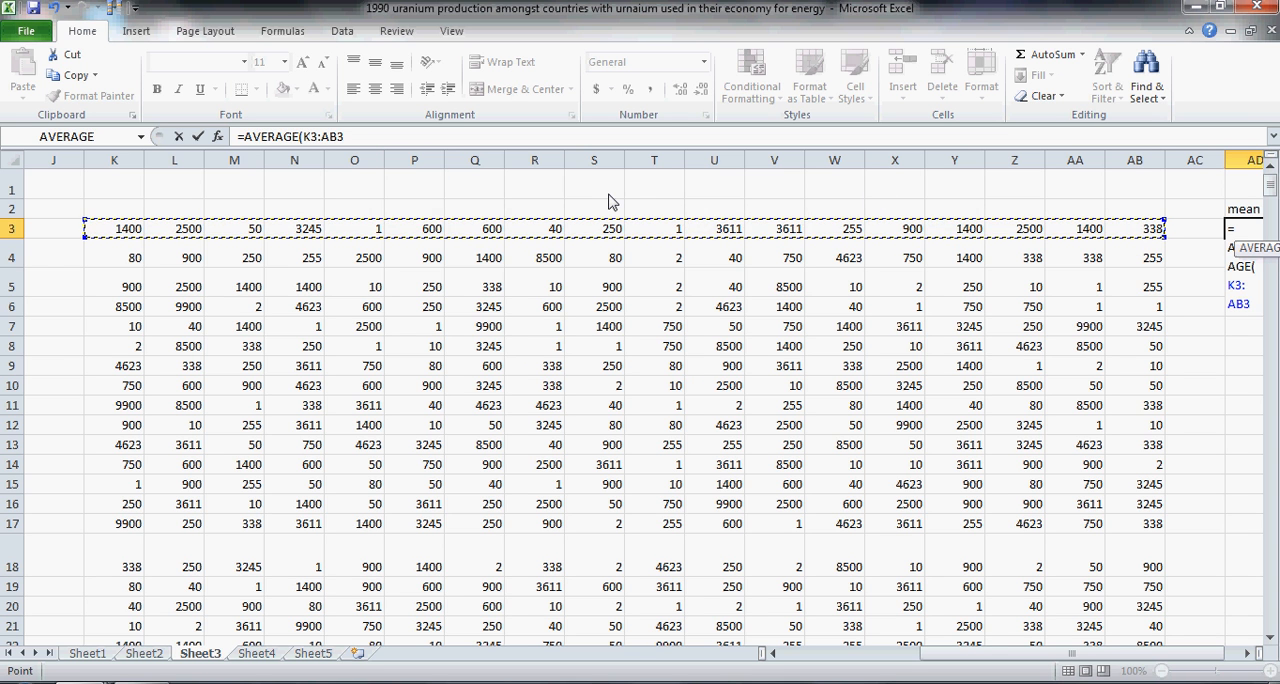
key("Return")
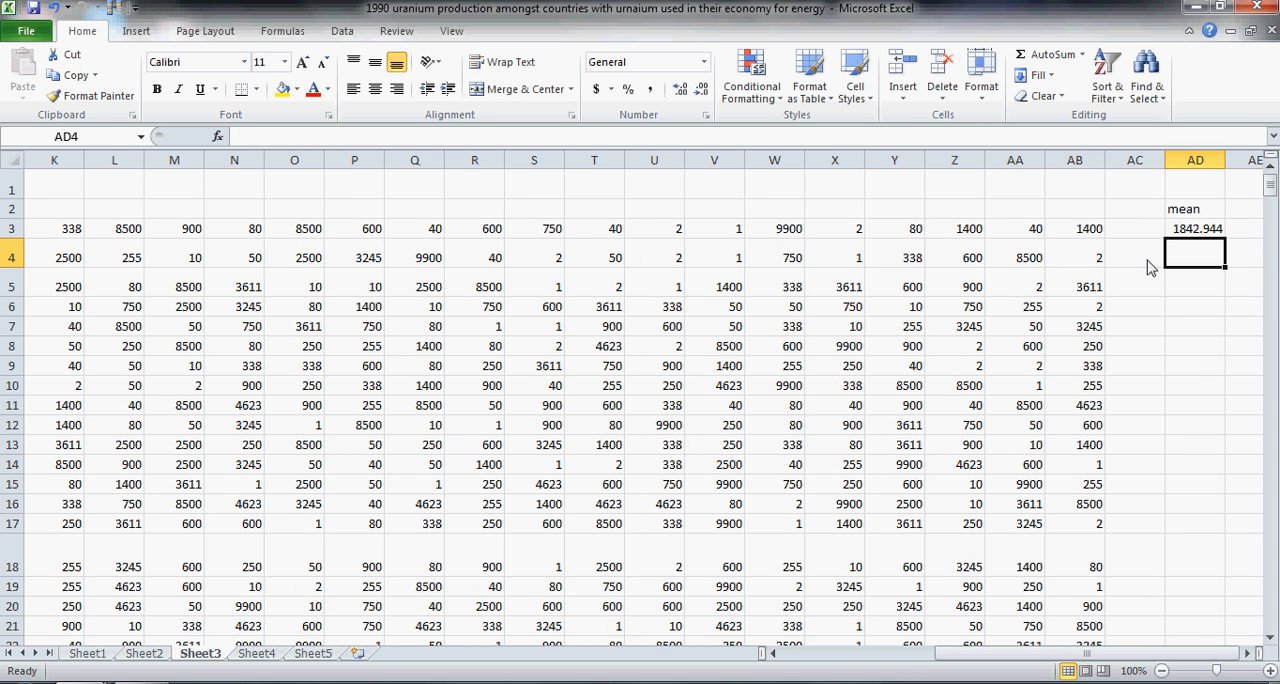
left_click_drag(1100, 657, 1110, 658)
left_click(1191, 232)
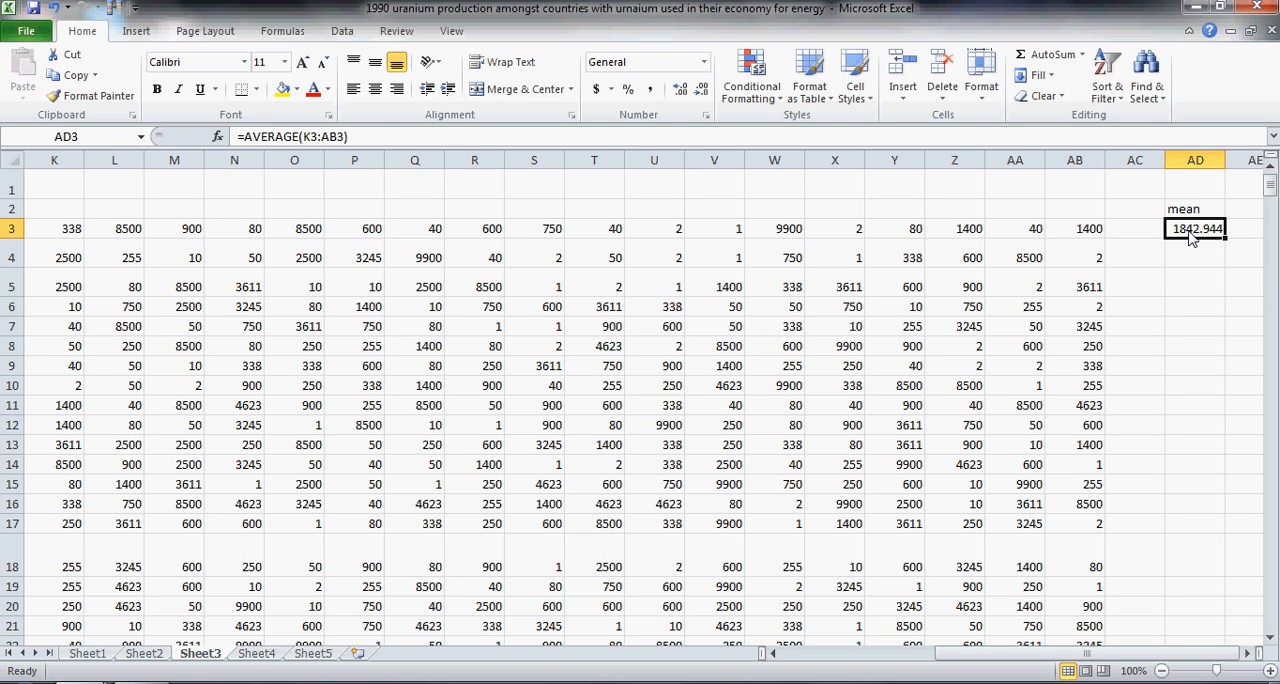
key("ctrl+c")
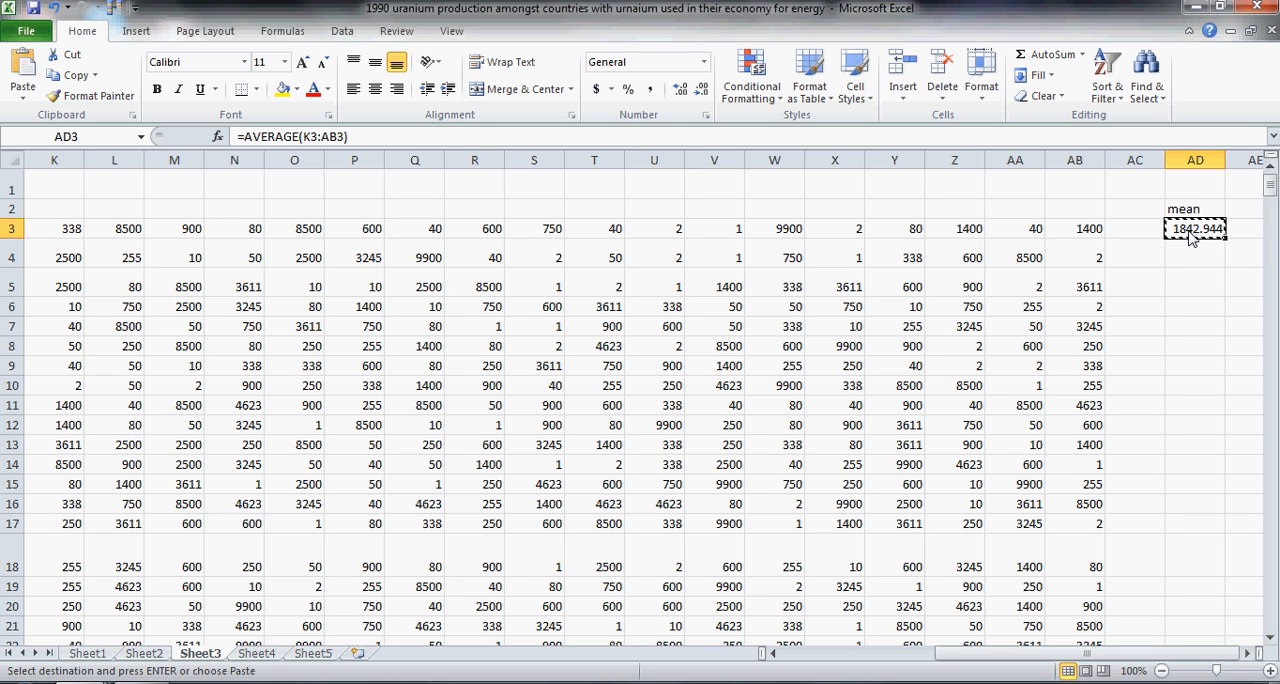
key("shift+Down")
key("shift+Down")
key("shift+Down")
key("shift+Down")
key("shift+Down")
key("shift+Down")
key("shift+Down")
key("shift+Down")
key("shift+Down")
key("shift+Down")
key("shift+Down")
key("shift+Down")
key("shift+Down")
key("shift+Down")
key("shift+Down")
key("shift+Down")
key("shift+Down")
key("shift+Down")
key("shift+Down")
key("shift+Down")
key("shift+Down")
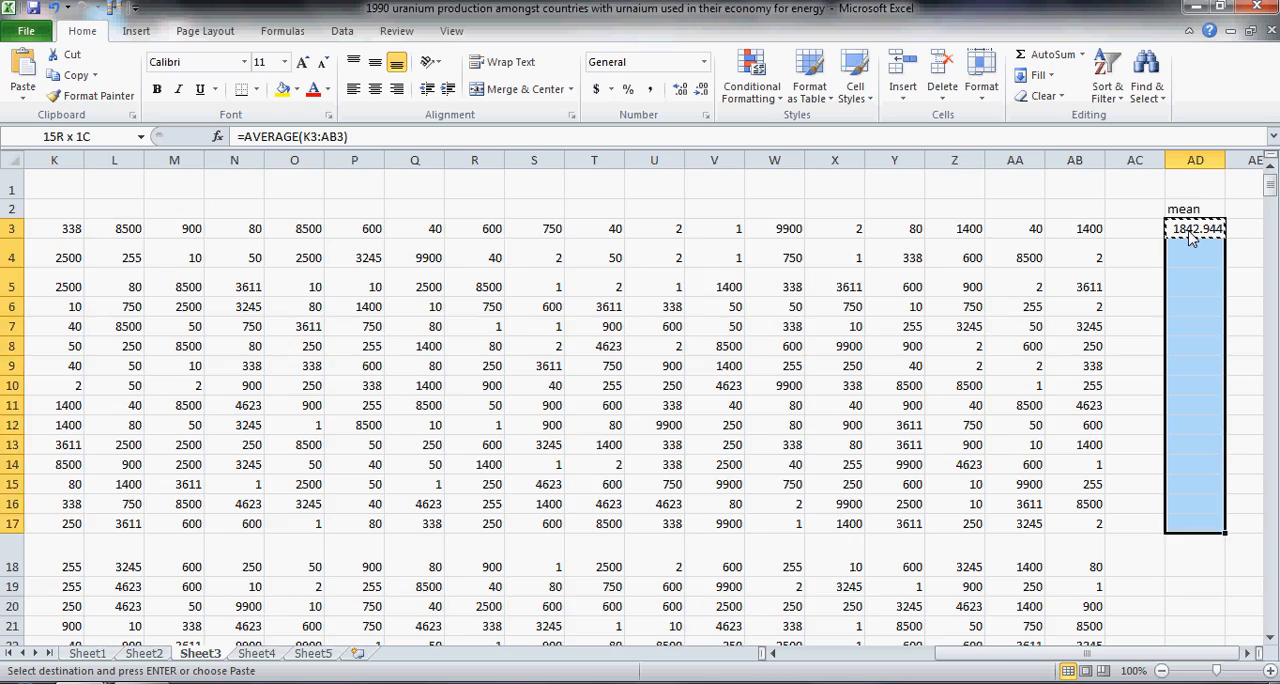
key("shift+Down")
key("shift+Down")
key("shift+Down")
key("shift+Down")
key("shift+Down")
key("shift+Down")
key("shift+Down")
key("shift+Down")
key("shift+Down")
key("shift+Down")
key("shift+Down")
key("shift+Down")
key("shift+Down")
key("shift+Down")
key("shift+Down")
key("shift+Down")
key("shift+Down")
key("shift+Down")
key("shift+Down")
key("shift+Down")
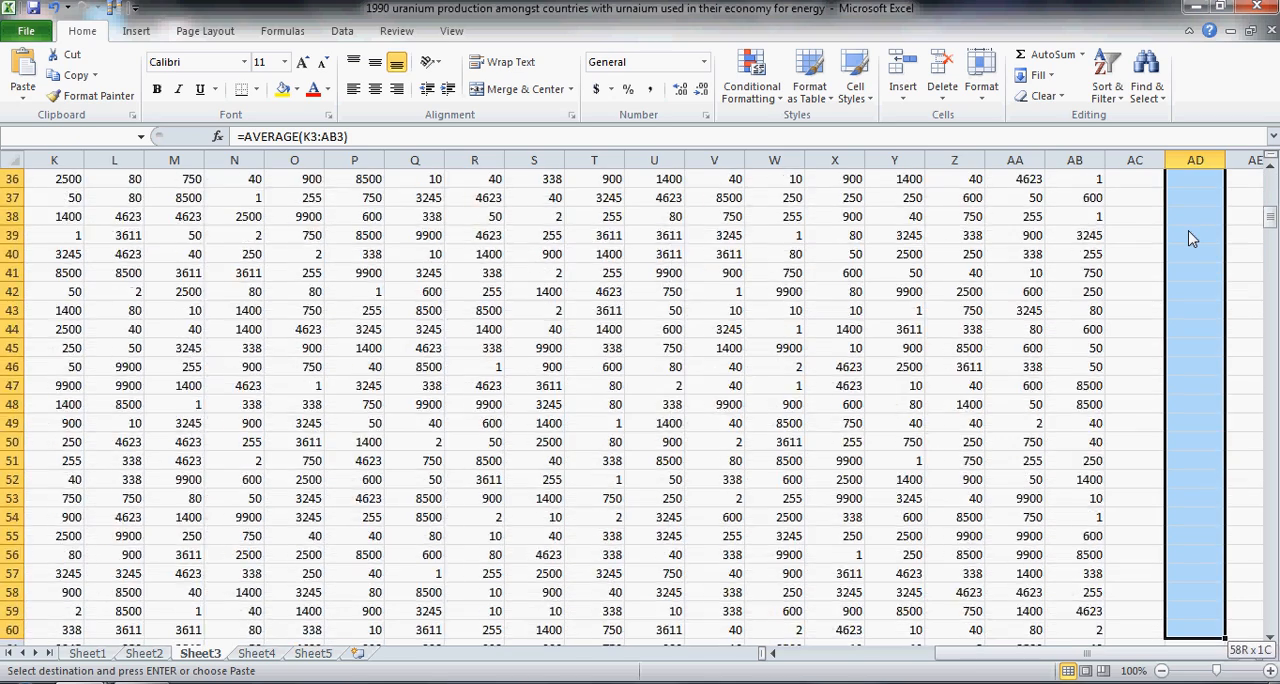
key("shift+Down")
key("shift+Down")
key("shift+Down")
key("shift+Down")
key("shift+Down")
key("shift+Down")
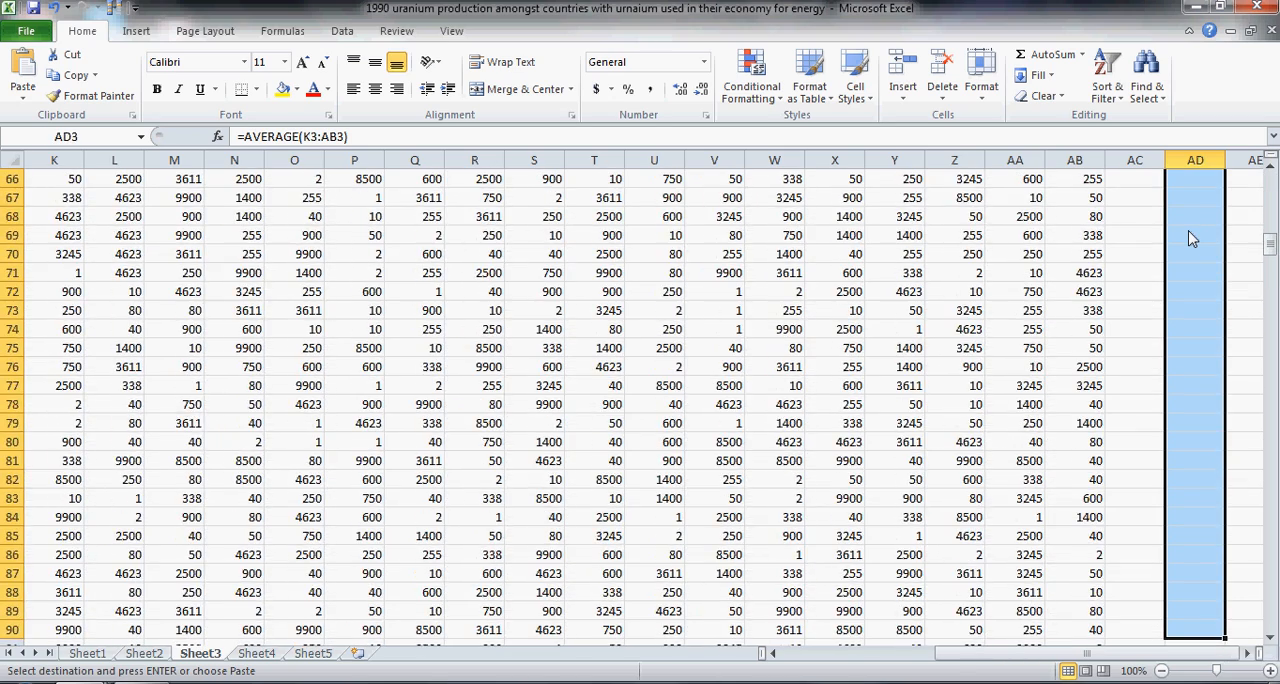
key("Page_Up")
key("Up")
key("Up")
key("Up")
key("Up")
key("Up")
key("Up")
key("Up")
key("Up")
key("Up")
key("Up")
key("Up")
key("Up")
key("Up")
key("Up")
key("Up")
key("Up")
key("Up")
key("Up")
key("Up")
key("Up")
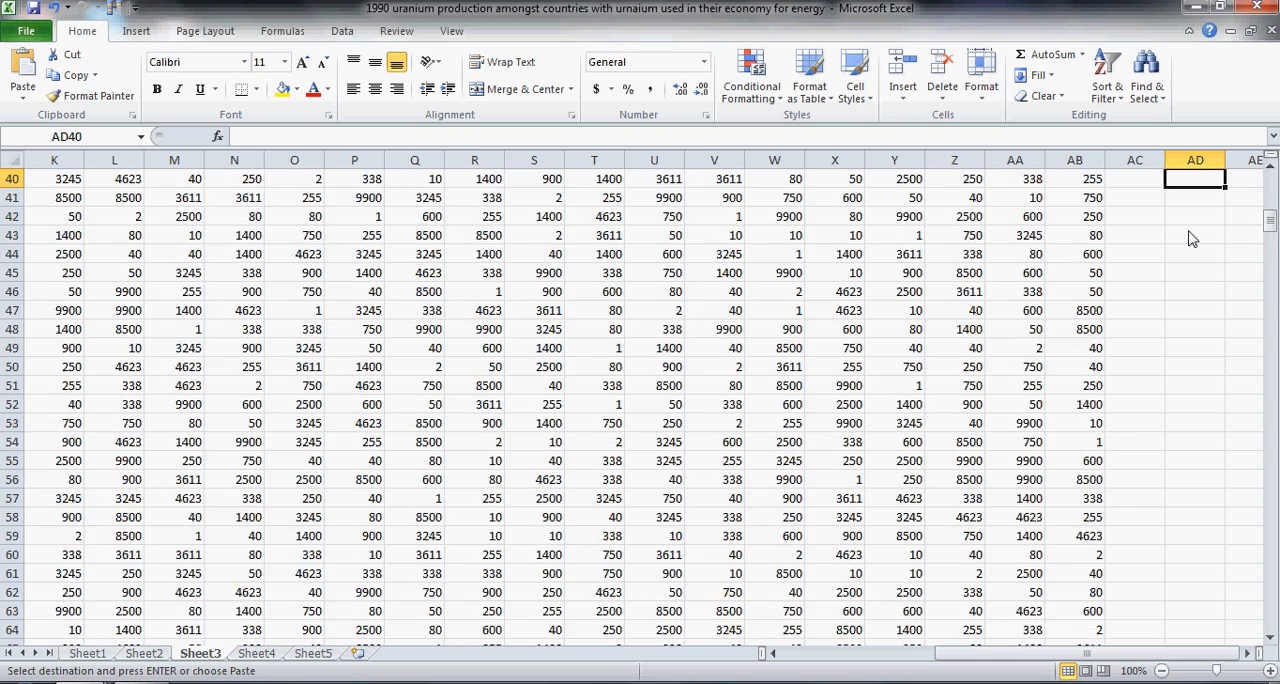
key("Up")
key("Up")
key("Up")
key("Up")
key("Up")
key("Up")
key("Up")
key("Up")
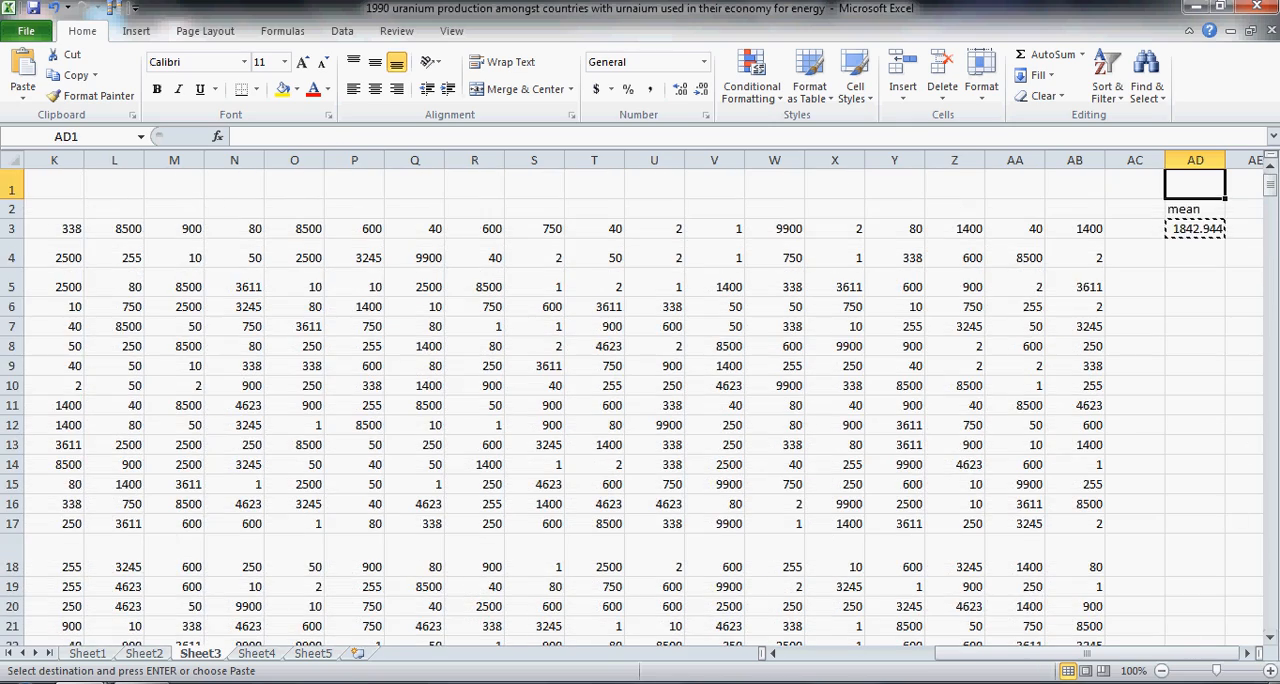
Step: Enter the heading median in AE2, next to the mean heading
left_click(1246, 211)
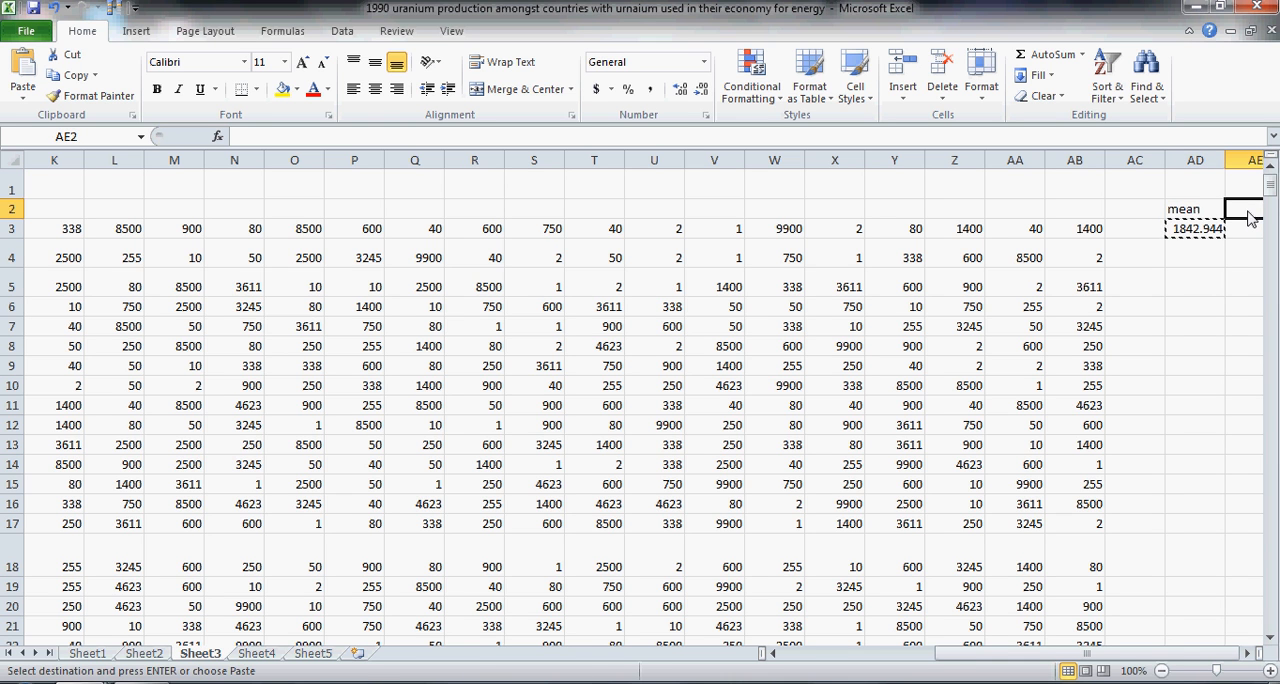
type("med")
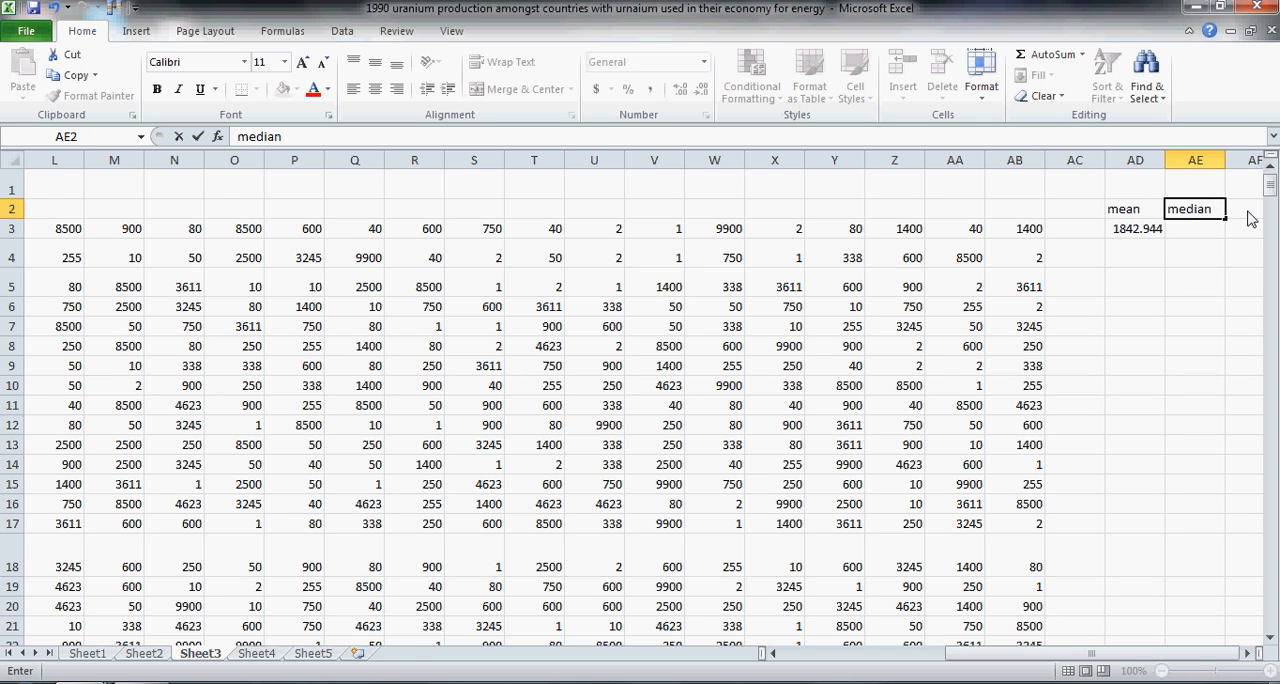
type("ian")
key("Return")
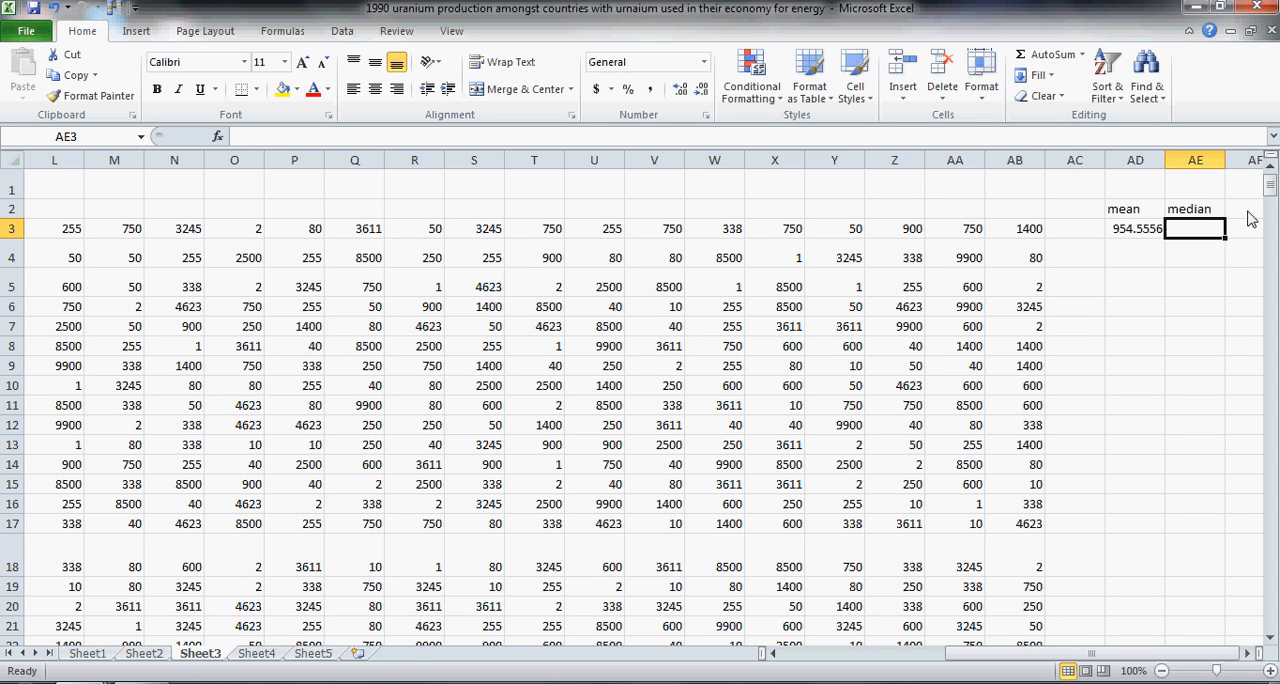
Step: Calculate the median of the first resample in AE3 with a MEDIAN formula over K3:AB3
type("=")
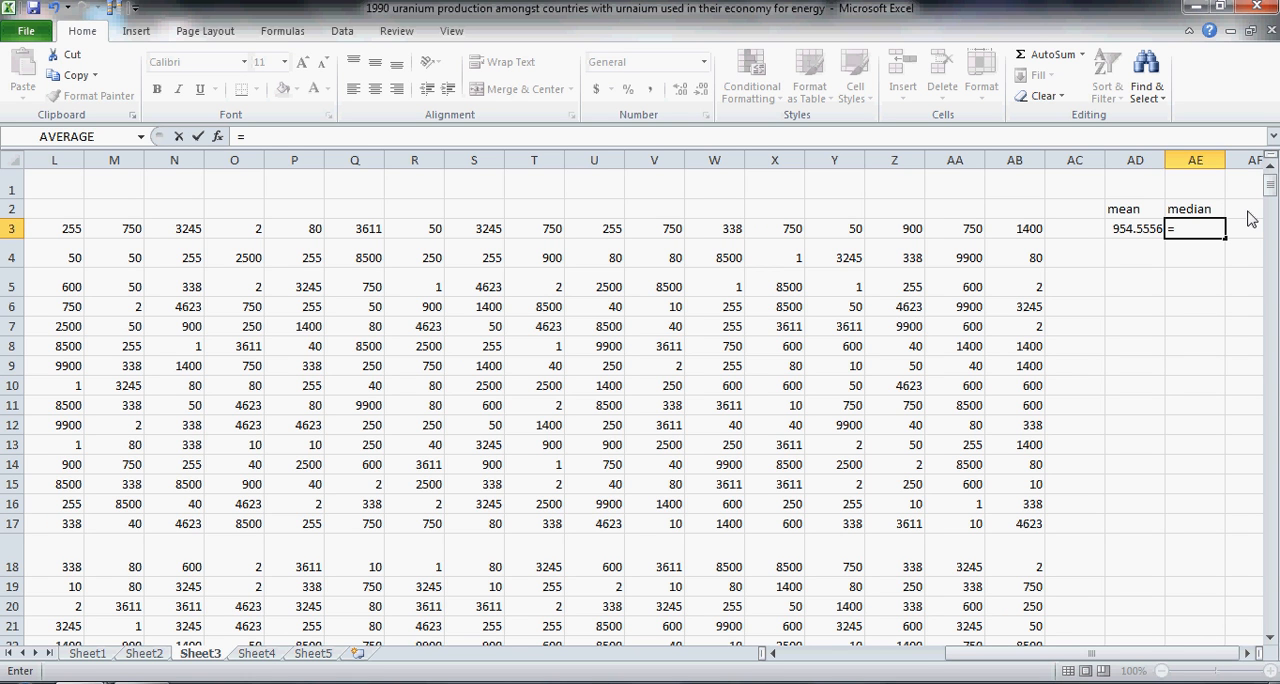
type("medi")
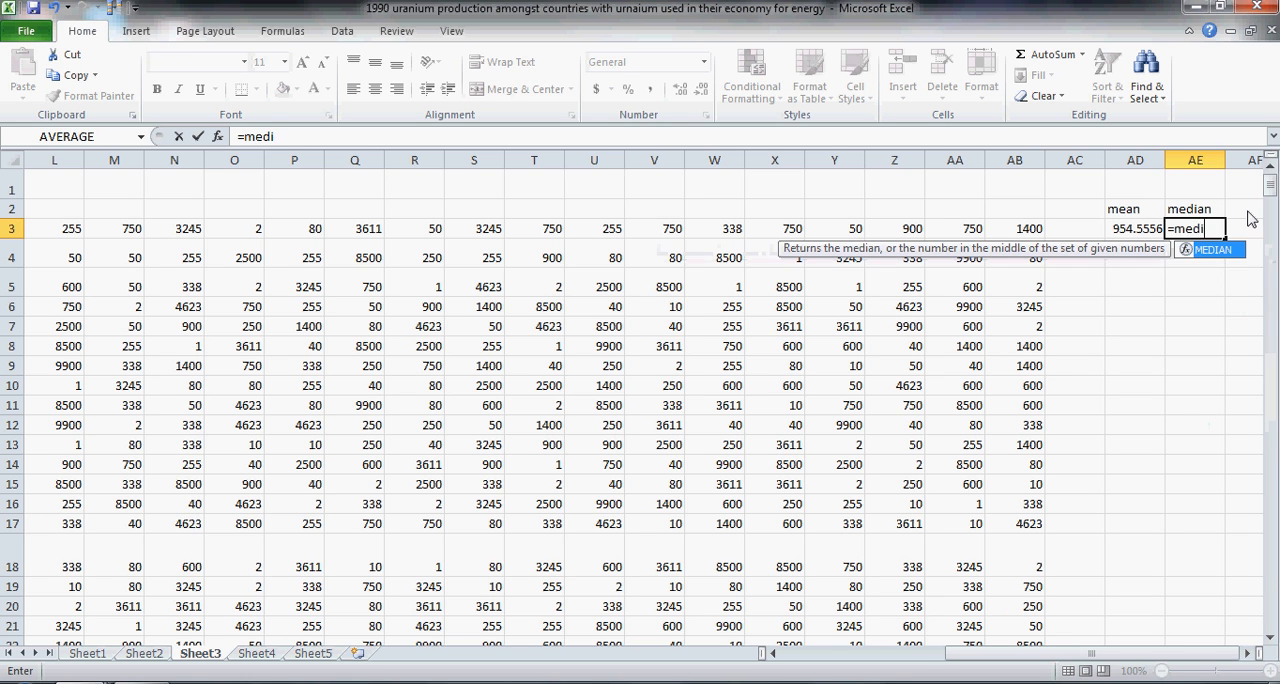
type("a")
key("Tab")
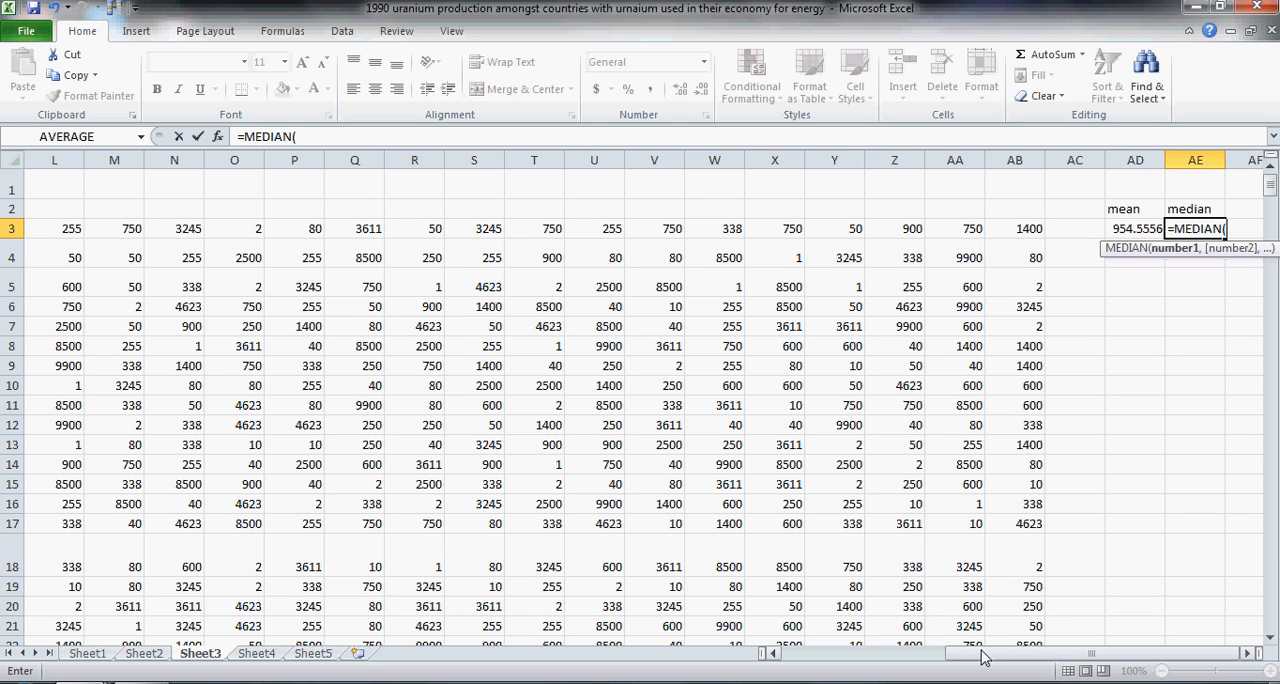
left_click_drag(985, 652, 954, 652)
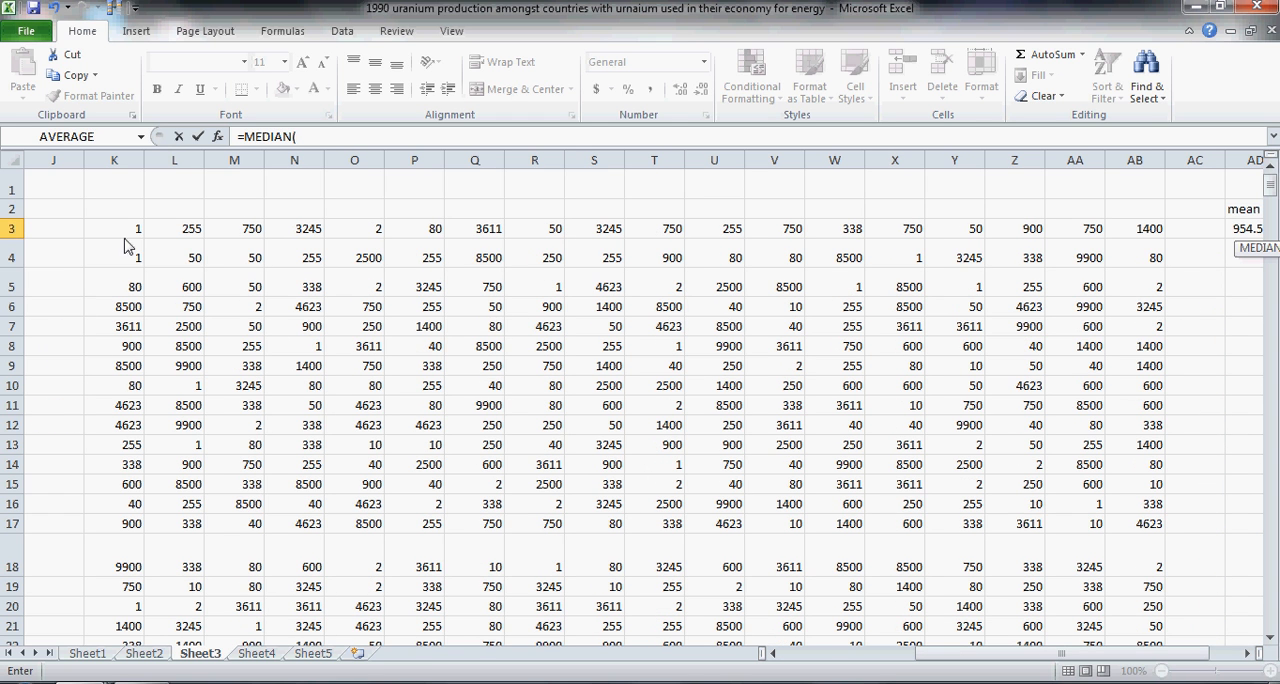
left_click_drag(130, 230, 1135, 235)
key("Return")
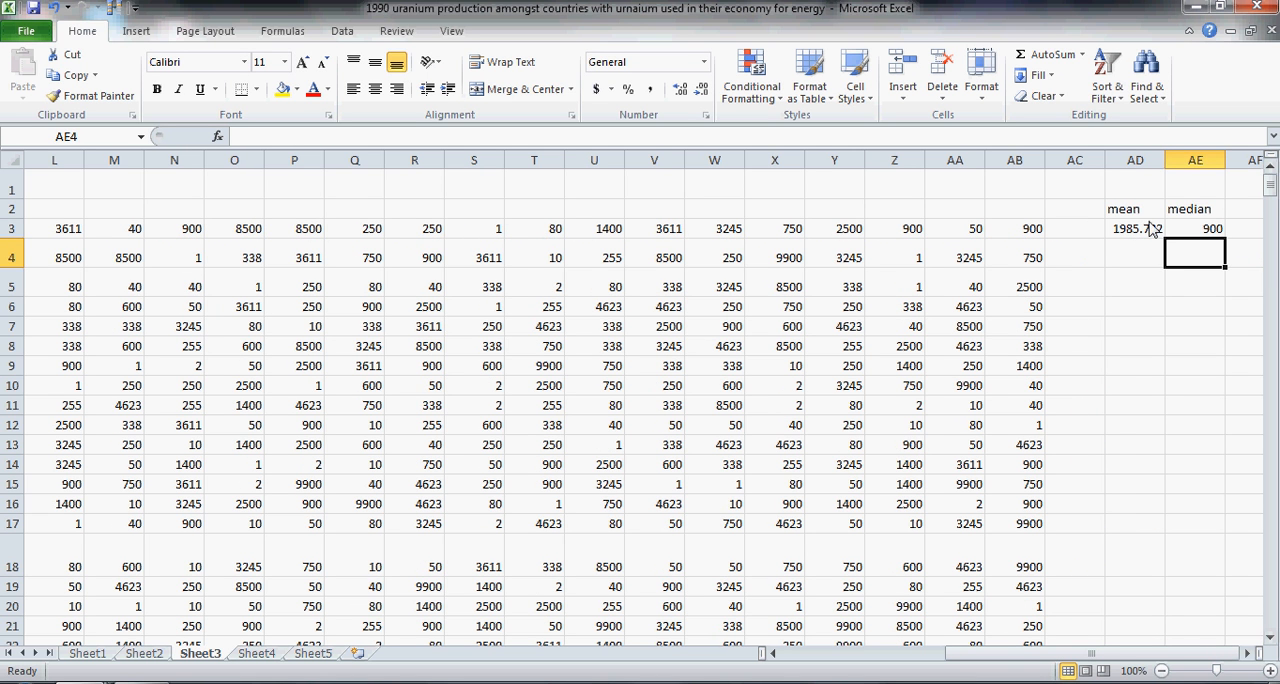
Step: Copy the mean and median formulas from AD3:AE3 down through row 500 to cover every resample
left_click_drag(1140, 232, 1182, 231)
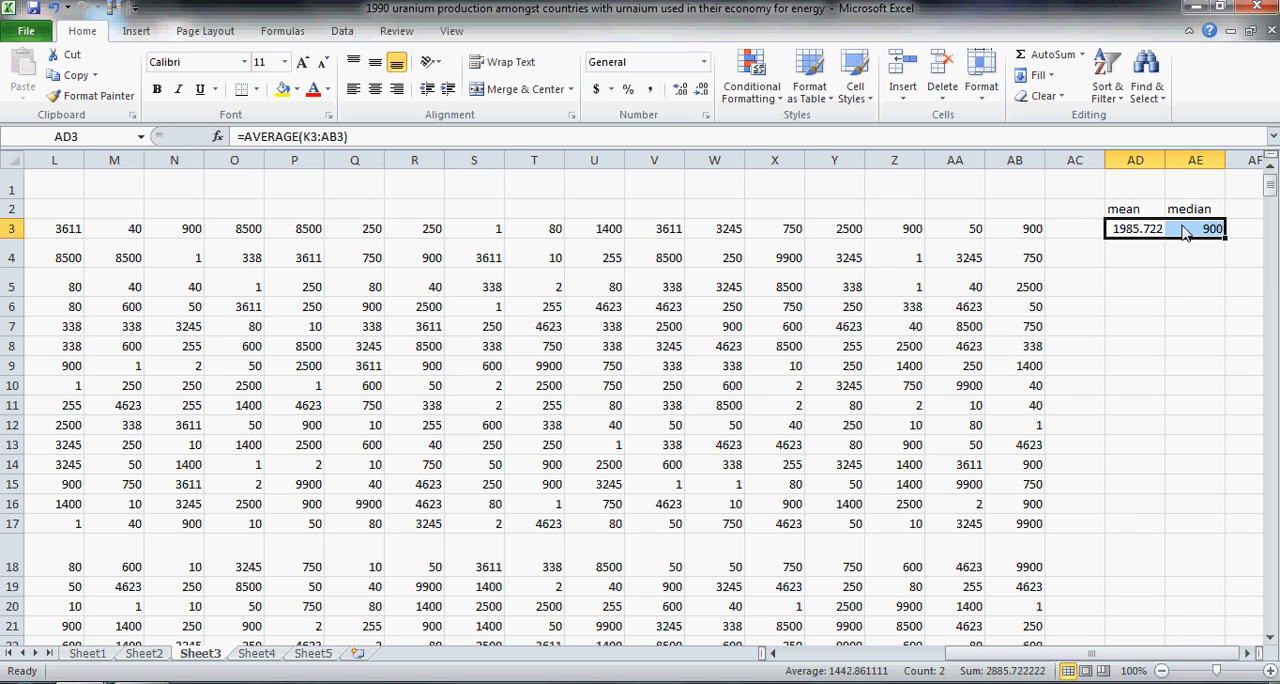
key("ctrl+c")
key("shift+Down")
key("shift+Down")
key("shift+Down")
key("shift+Down")
key("shift+Down")
key("shift+Down")
key("shift+Down")
key("shift+Down")
key("shift+Down")
key("shift+Down")
key("shift+Down")
key("shift+Down")
key("shift+Down")
key("shift+Down")
key("shift+Down")
key("shift+Down")
key("shift+Down")
key("shift+Down")
key("shift+Down")
key("shift+Down")
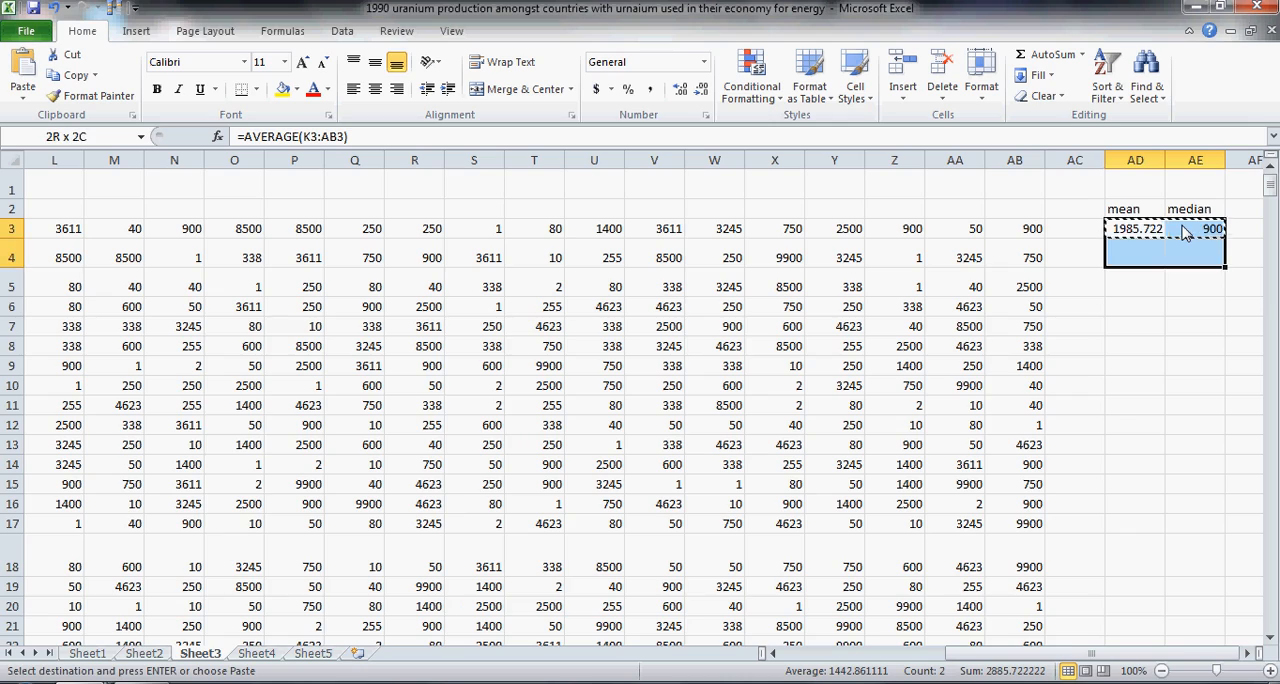
key("shift+Down")
key("shift+Down")
key("shift+Down")
key("shift+Down")
key("shift+Down")
key("shift+Down")
key("shift+Down")
key("shift+Down")
key("shift+Down")
key("shift+Down")
key("shift+Down")
key("shift+Down")
key("shift+Down")
key("shift+Down")
key("shift+Down")
key("shift+Down")
key("shift+Down")
key("shift+Down")
key("shift+Down")
key("shift+Down")
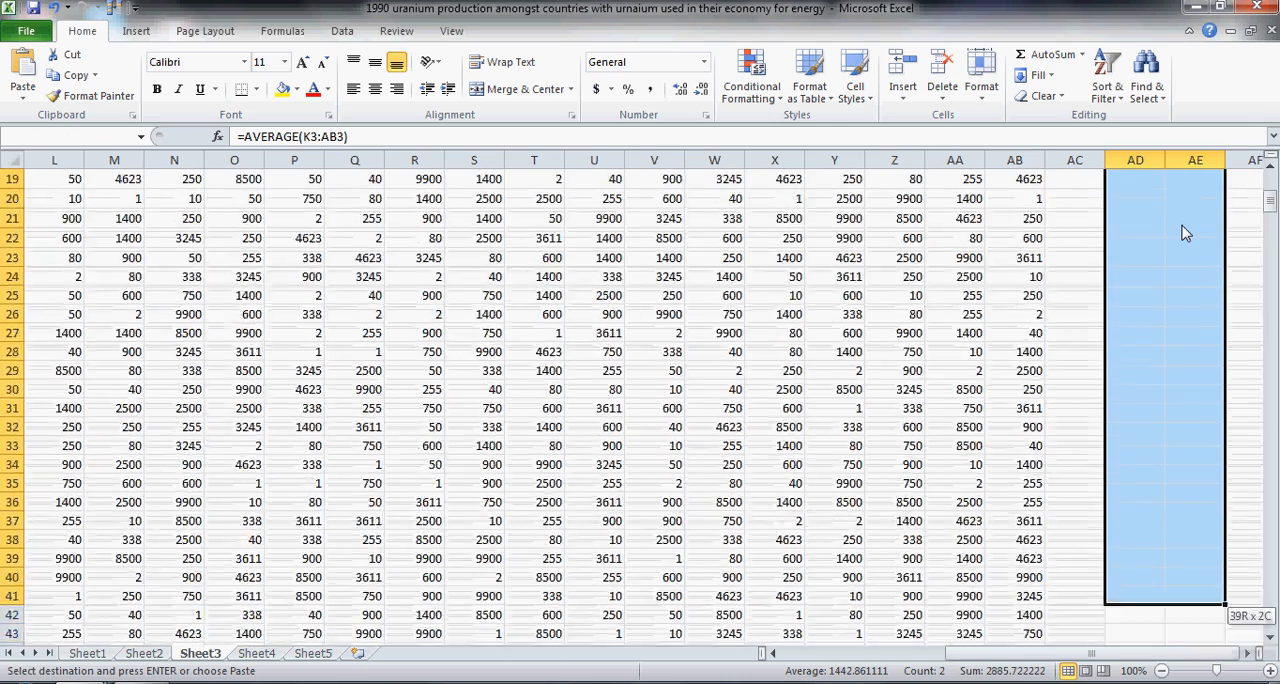
key("shift+Down")
key("shift+Down")
key("shift+Down")
key("shift+Down")
key("shift+Down")
key("shift+Down")
key("shift+Down")
key("shift+Down")
key("shift+Down")
key("shift+Down")
key("shift+Down")
key("shift+Down")
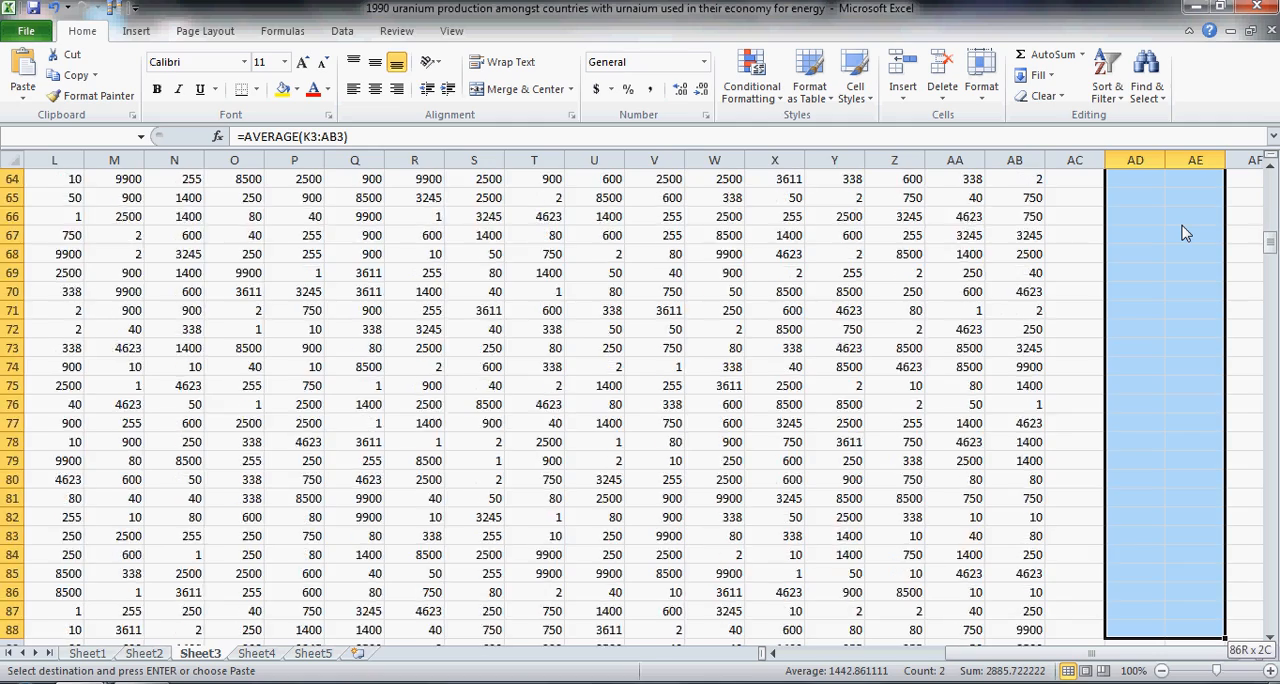
key("shift+Down")
key("shift+Down")
key("shift+Down")
key("shift+Down")
key("shift+Down")
key("shift+Down")
key("shift+Down")
key("shift+Down")
key("shift+Down")
key("shift+Down")
key("shift+Down")
key("shift+Down")
key("shift+Down")
key("shift+Down")
key("shift+Down")
key("shift+Down")
key("shift+Down")
key("shift+Down")
key("shift+Down")
key("shift+Down")
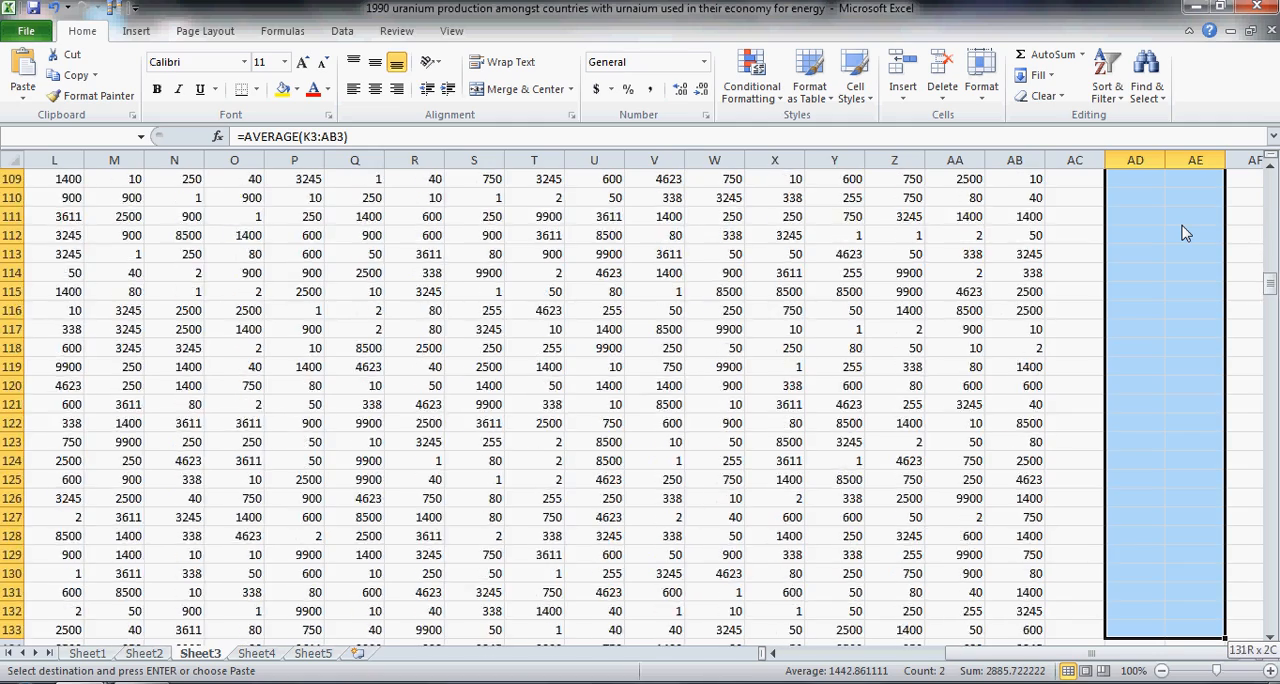
key("shift+Down")
key("shift+Down")
key("shift+Down")
key("shift+Down")
key("shift+Down")
key("shift+Down")
key("shift+Down")
key("shift+Down")
key("shift+Down")
key("shift+Down")
key("shift+Down")
key("shift+Down")
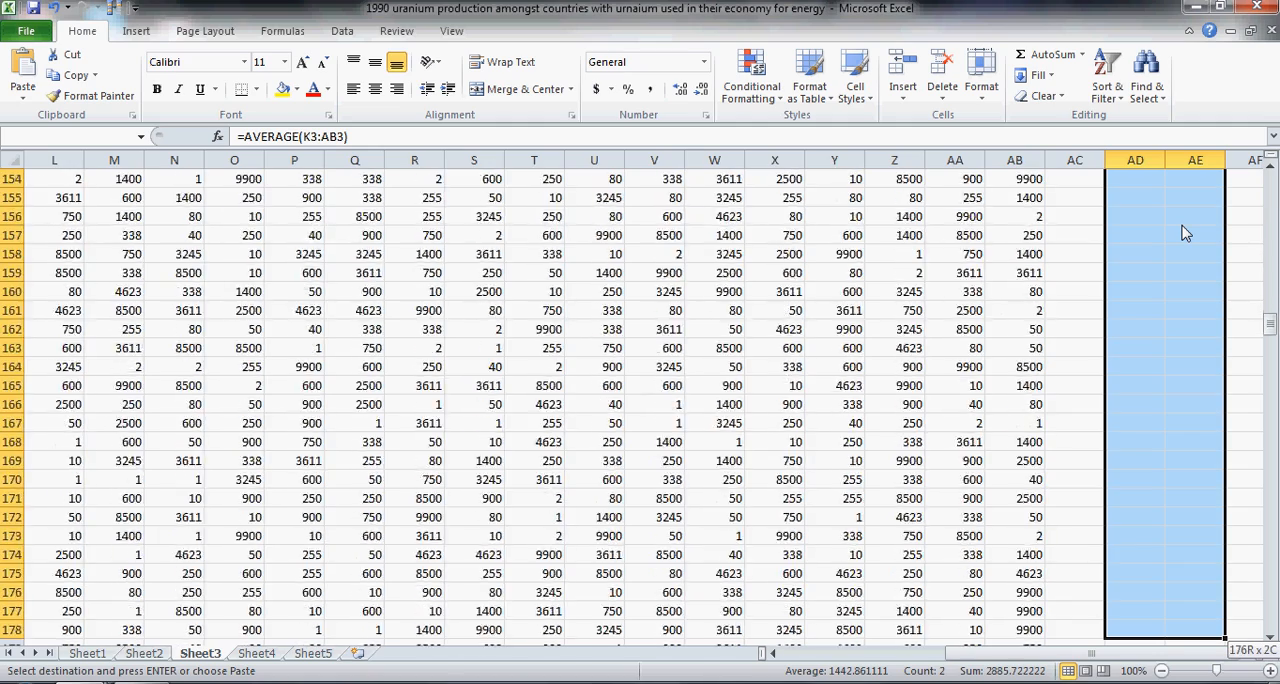
key("shift+Down")
key("shift+Down")
key("shift+Down")
key("shift+Down")
key("shift+Down")
key("shift+Down")
key("shift+Down")
key("shift+Down")
key("shift+Down")
key("shift+Down")
key("shift+Down")
key("shift+Down")
key("shift+Down")
key("shift+Down")
key("shift+Down")
key("shift+Down")
key("shift+Down")
key("shift+Down")
key("shift+Down")
key("shift+Down")
key("shift+Down")
key("shift+Down")
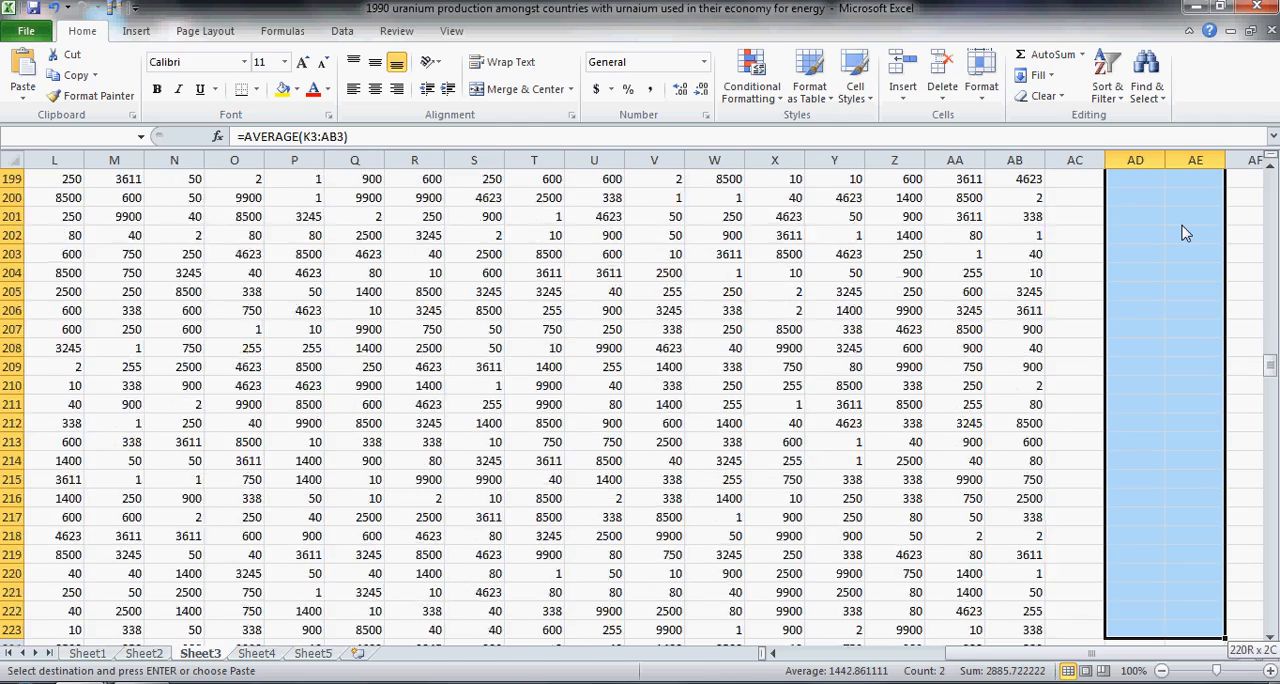
key("shift+Down")
key("shift+Down")
key("shift+Down")
key("shift+Down")
key("shift+Down")
key("shift+Down")
key("shift+Down")
key("shift+Down")
key("shift+Down")
key("shift+Down")
key("shift+Down")
key("shift+Down")
key("shift+Down")
key("shift+Down")
key("shift+Down")
key("shift+Down")
key("shift+Down")
key("shift+Down")
key("shift+Down")
key("shift+Down")
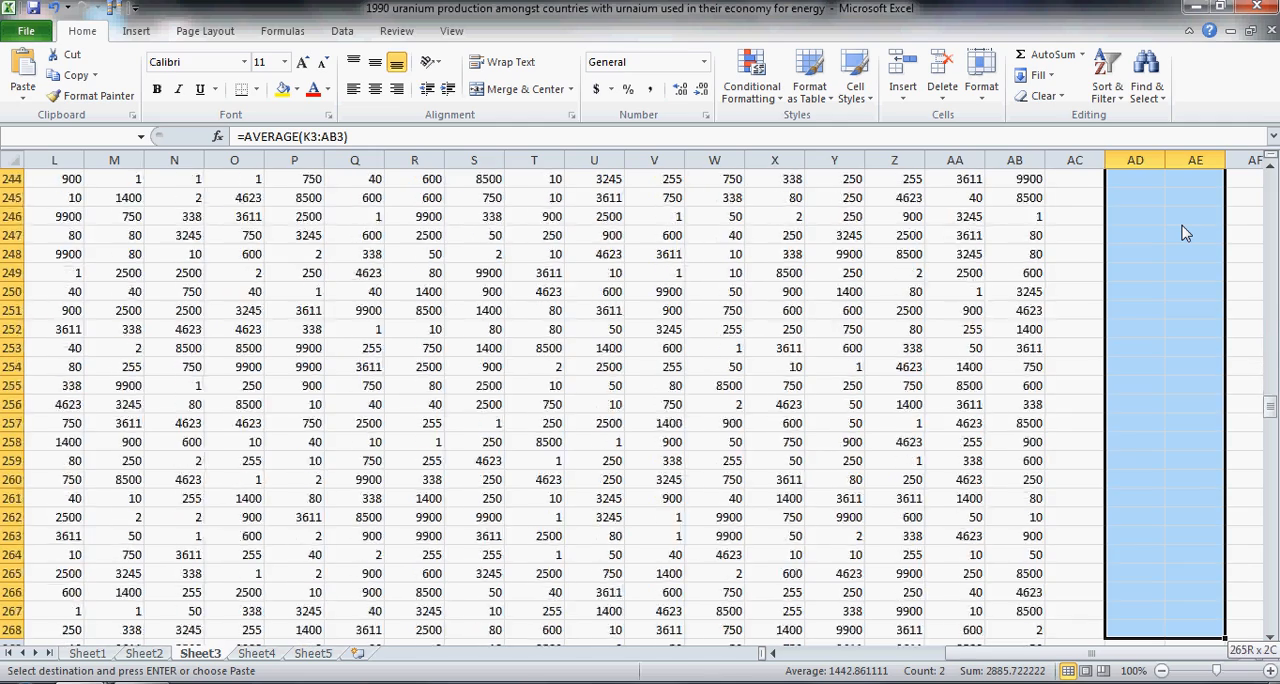
key("shift+Down")
key("shift+Down")
key("shift+Down")
key("shift+Down")
key("shift+Down")
key("shift+Down")
key("shift+Down")
key("shift+Down")
key("shift+Down")
key("shift+Down")
key("shift+Down")
key("shift+Down")
key("shift+Down")
key("shift+Down")
key("shift+Down")
key("shift+Down")
key("shift+Down")
key("shift+Down")
key("shift+Down")
key("shift+Down")
key("shift+Down")
key("shift+Down")
key("shift+Down")
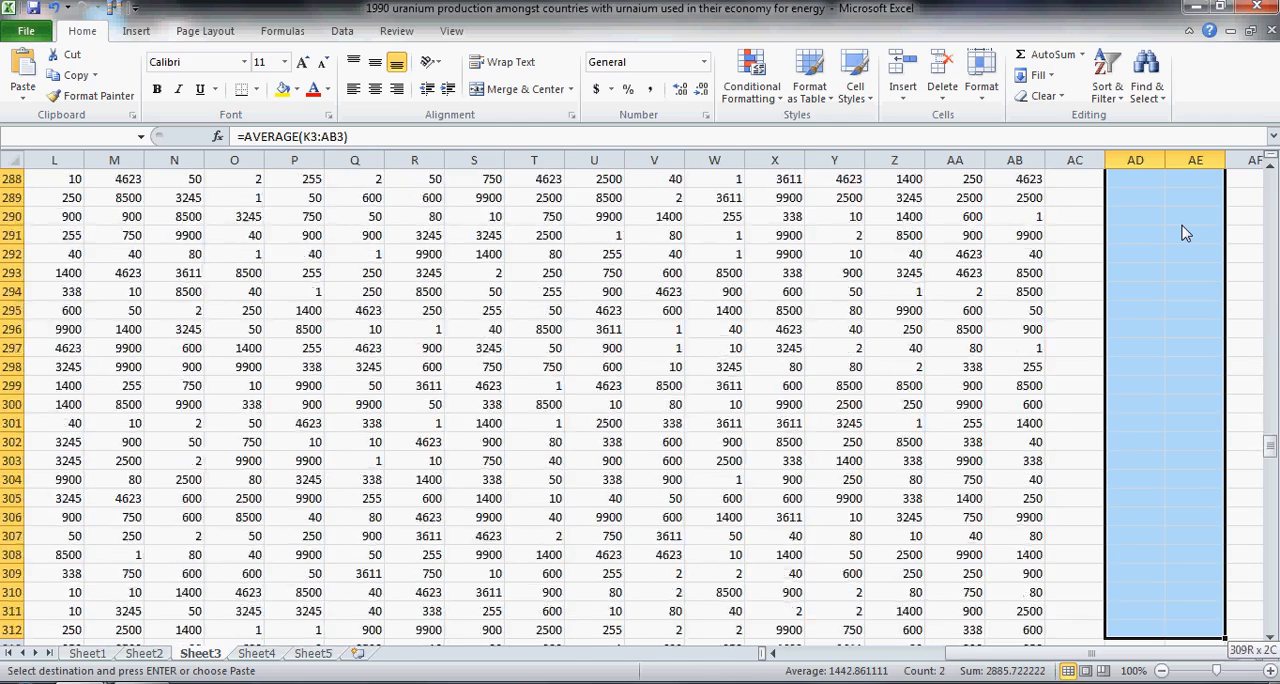
key("shift+Down")
key("shift+Down")
key("shift+Down")
key("shift+Down")
key("shift+Down")
key("shift+Down")
key("shift+Down")
key("shift+Down")
key("shift+Down")
key("shift+Down")
key("shift+Down")
key("shift+Down")
key("shift+Down")
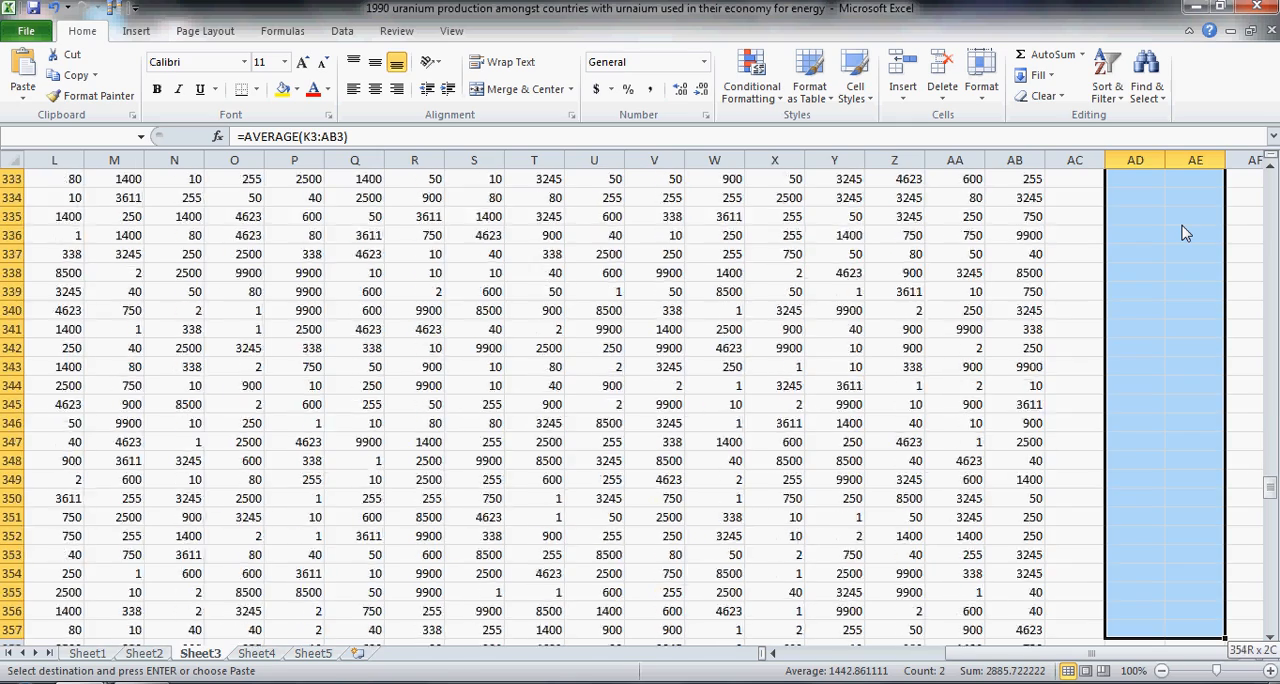
key("shift+Down")
key("shift+Down")
key("shift+Down")
key("shift+Down")
key("shift+Down")
key("shift+Down")
key("shift+Down")
key("shift+Down")
key("shift+Down")
key("shift+Down")
key("shift+Down")
key("shift+Down")
key("shift+Down")
key("shift+Down")
key("shift+Down")
key("shift+Down")
key("shift+Down")
key("shift+Down")
key("shift+Down")
key("shift+Down")
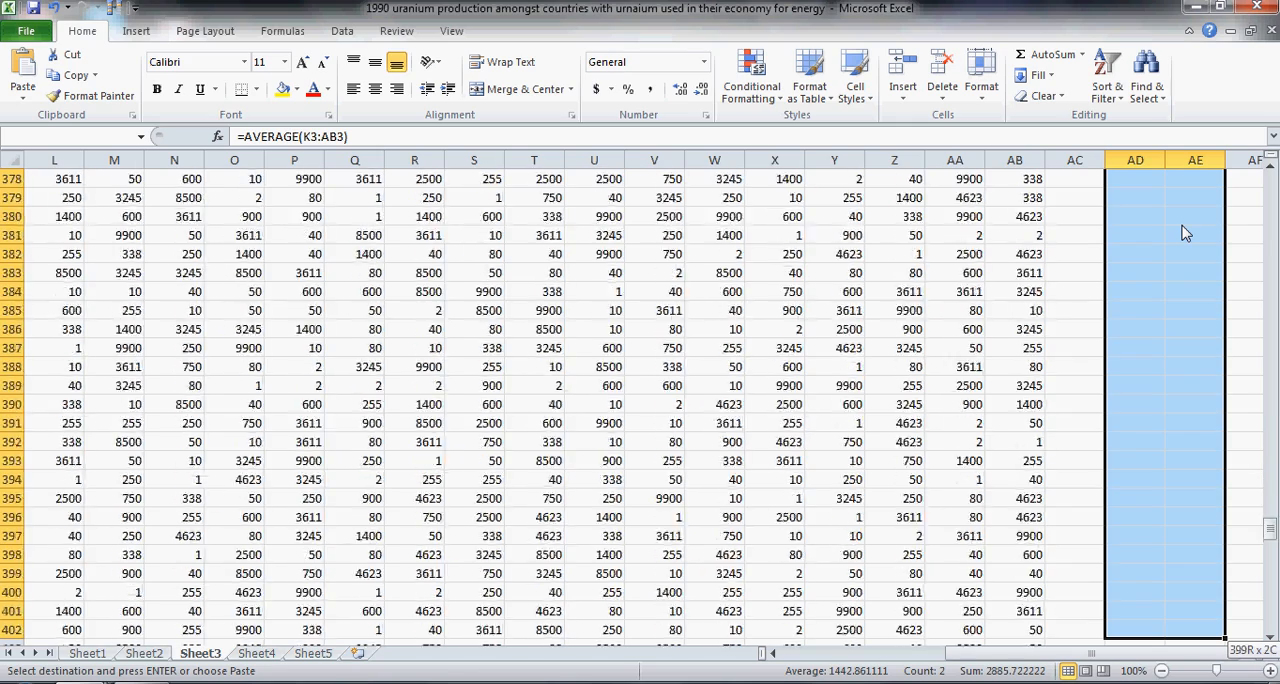
key("shift+Down")
key("shift+Down")
key("shift+Down")
key("shift+Down")
key("shift+Down")
key("shift+Down")
key("shift+Down")
key("shift+Down")
key("shift+Down")
key("shift+Down")
key("shift+Down")
key("shift+Down")
key("shift+Down")
key("shift+Down")
key("shift+Down")
key("shift+Down")
key("shift+Down")
key("shift+Down")
key("shift+Down")
key("shift+Down")
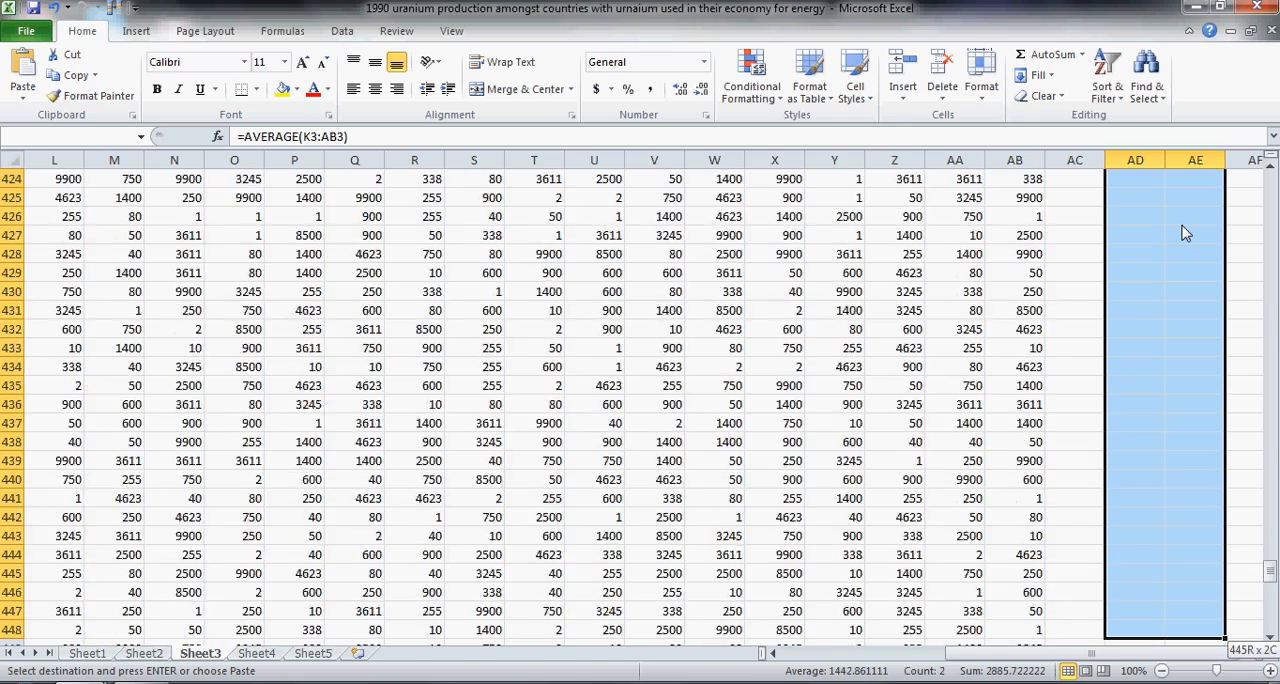
key("shift+Down")
key("shift+Down")
key("shift+Down")
key("shift+Down")
key("shift+Down")
key("shift+Down")
key("shift+Down")
key("shift+Down")
key("shift+Down")
key("shift+Down")
key("shift+Down")
key("shift+Down")
key("shift+Down")
key("shift+Down")
key("shift+Down")
key("shift+Down")
key("shift+Down")
key("shift+Down")
key("shift+Down")
key("shift+Down")
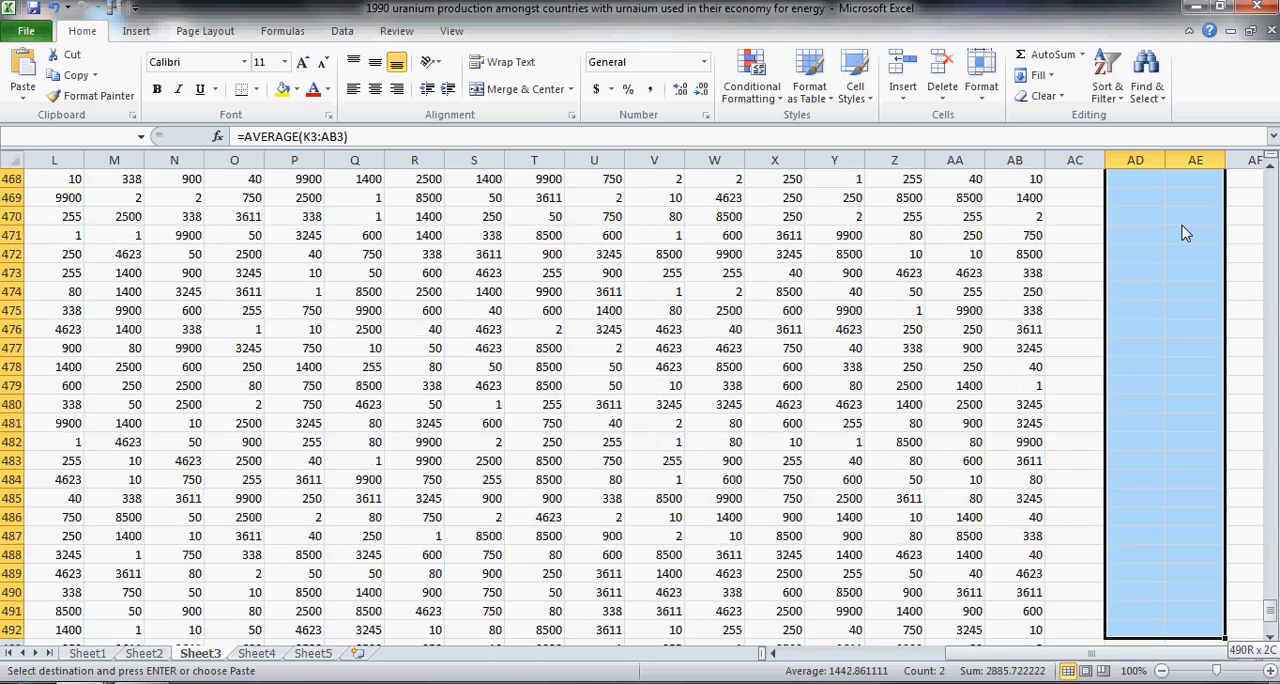
key("shift+Up")
key("shift+Up")
key("shift+Up")
key("shift+Up")
key("shift+Up")
key("shift+Up")
key("shift+Up")
key("shift+Up")
key("shift+Up")
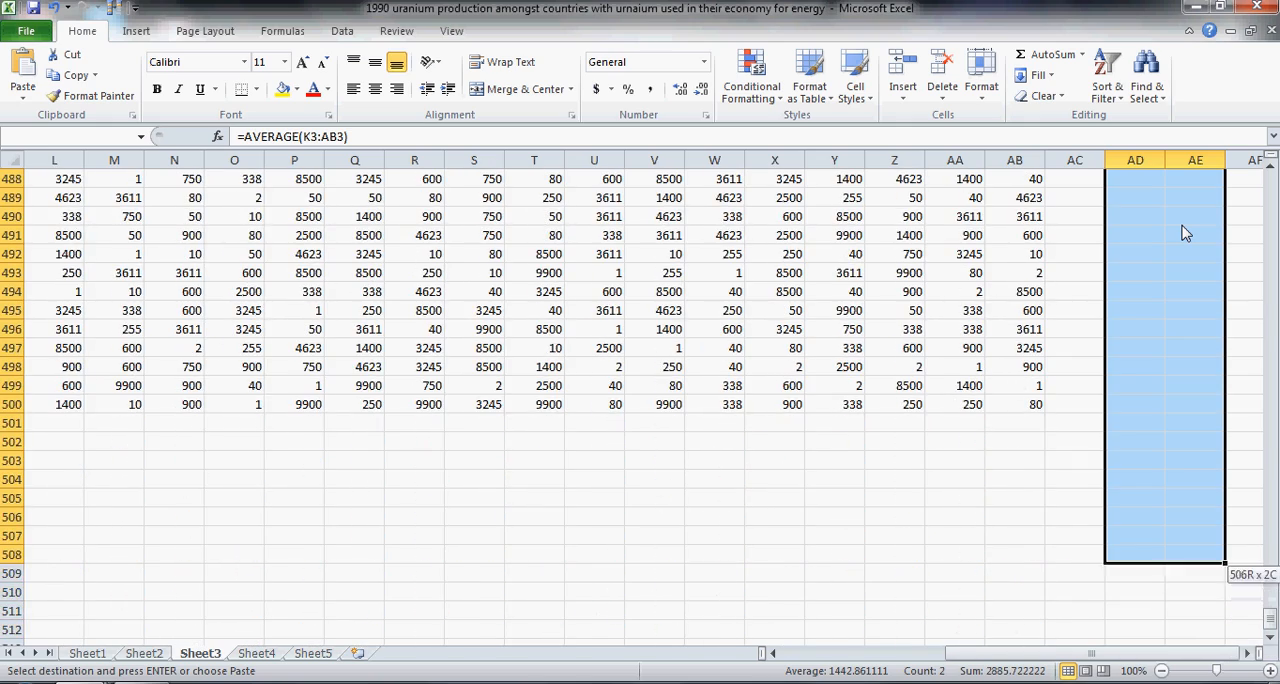
key("shift+Up")
key("shift+Up")
key("shift+Up")
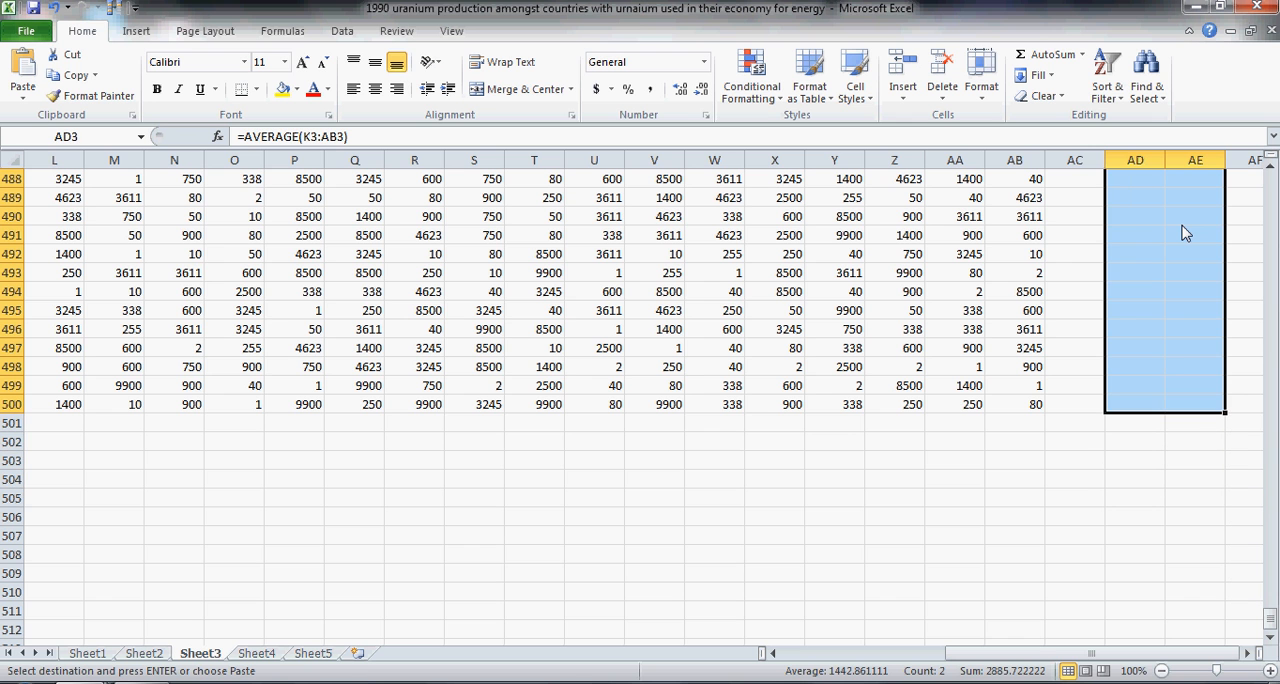
key("ctrl+v")
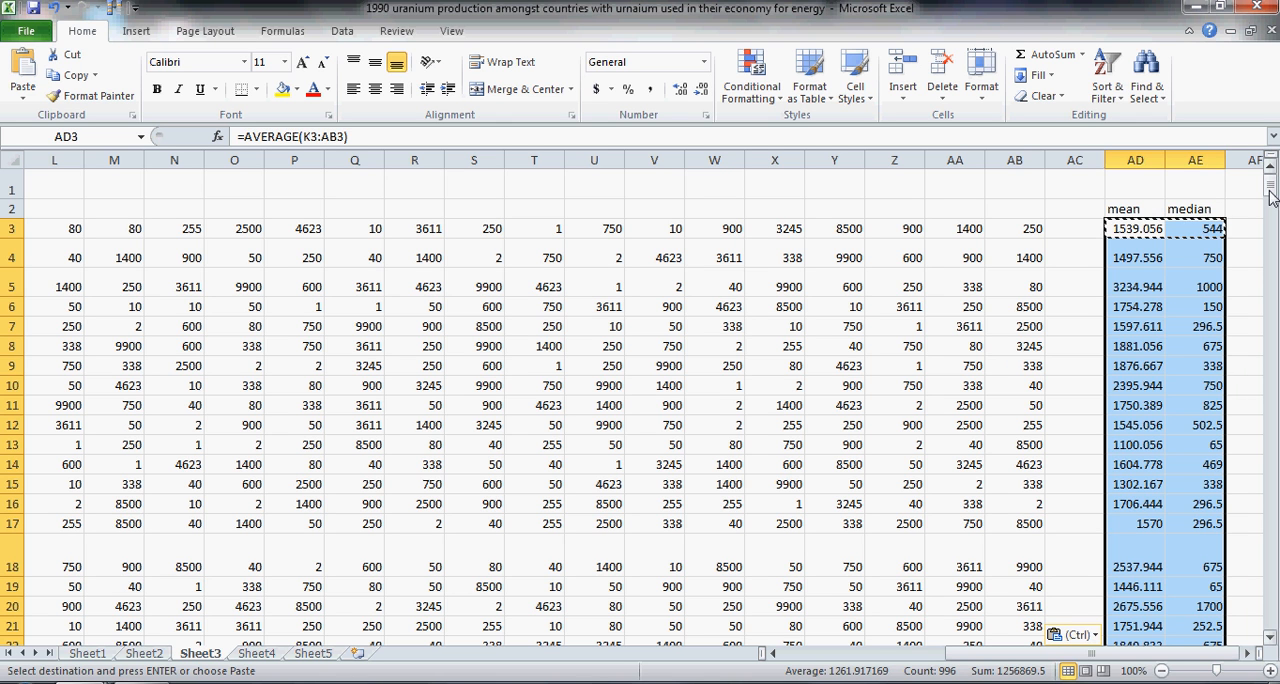
left_click(142, 683)
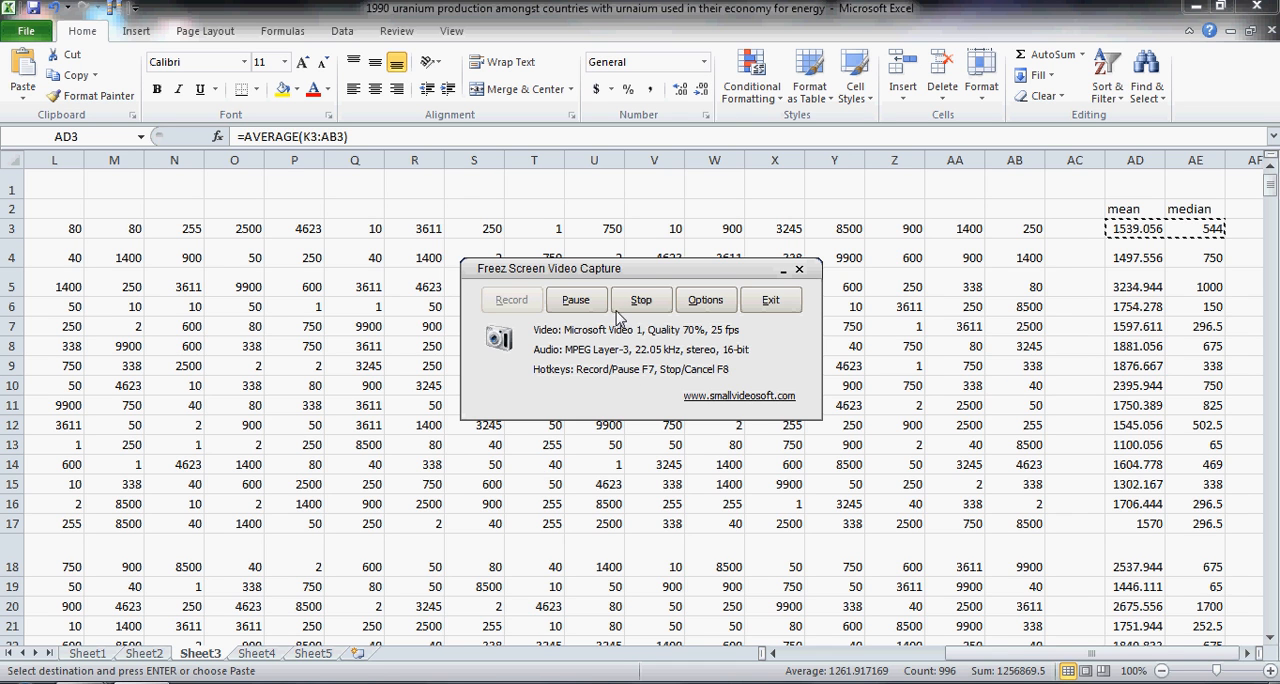
left_click(512, 300)
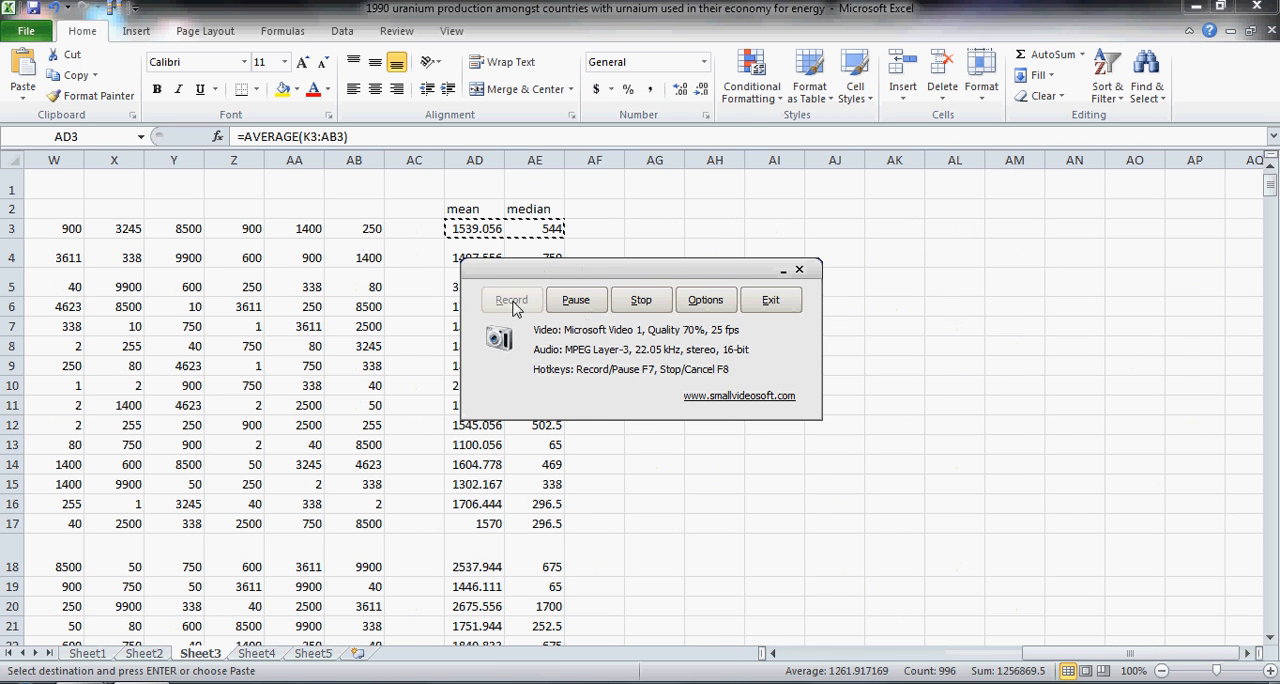
left_click(783, 270)
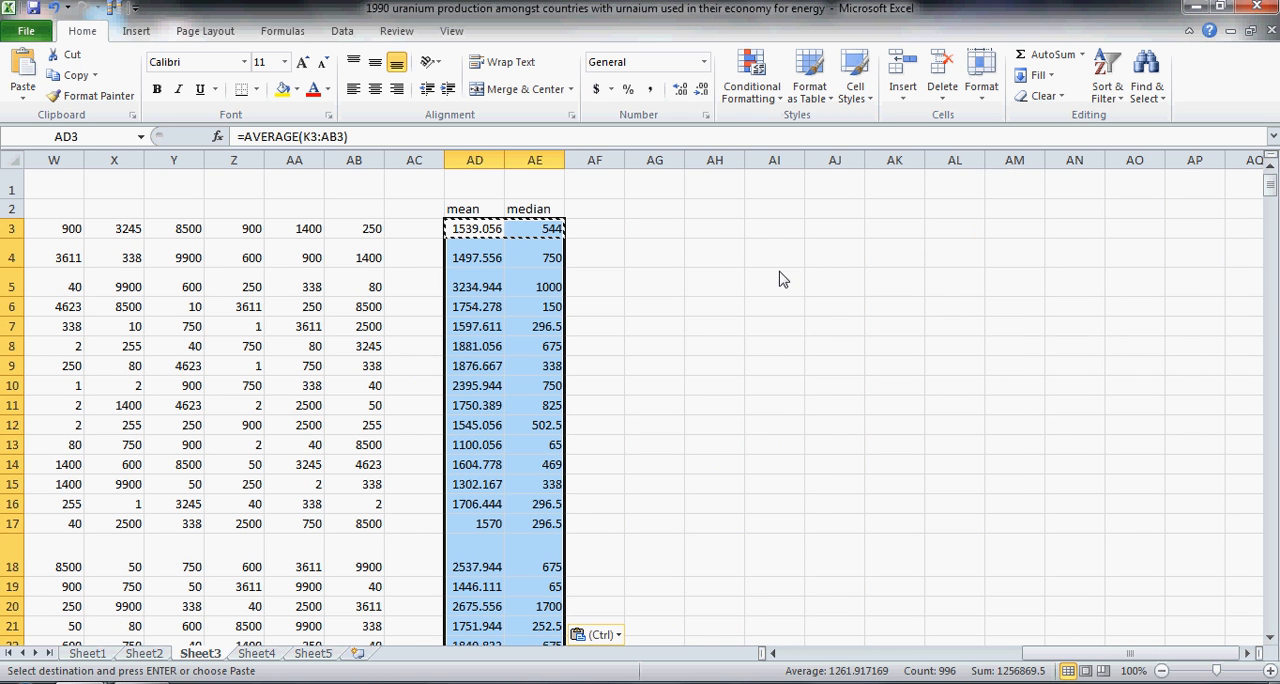
Step: Copy the calculated means and medians in AD3:AE500 and paste them as values only starting at AG3
right_click(522, 281)
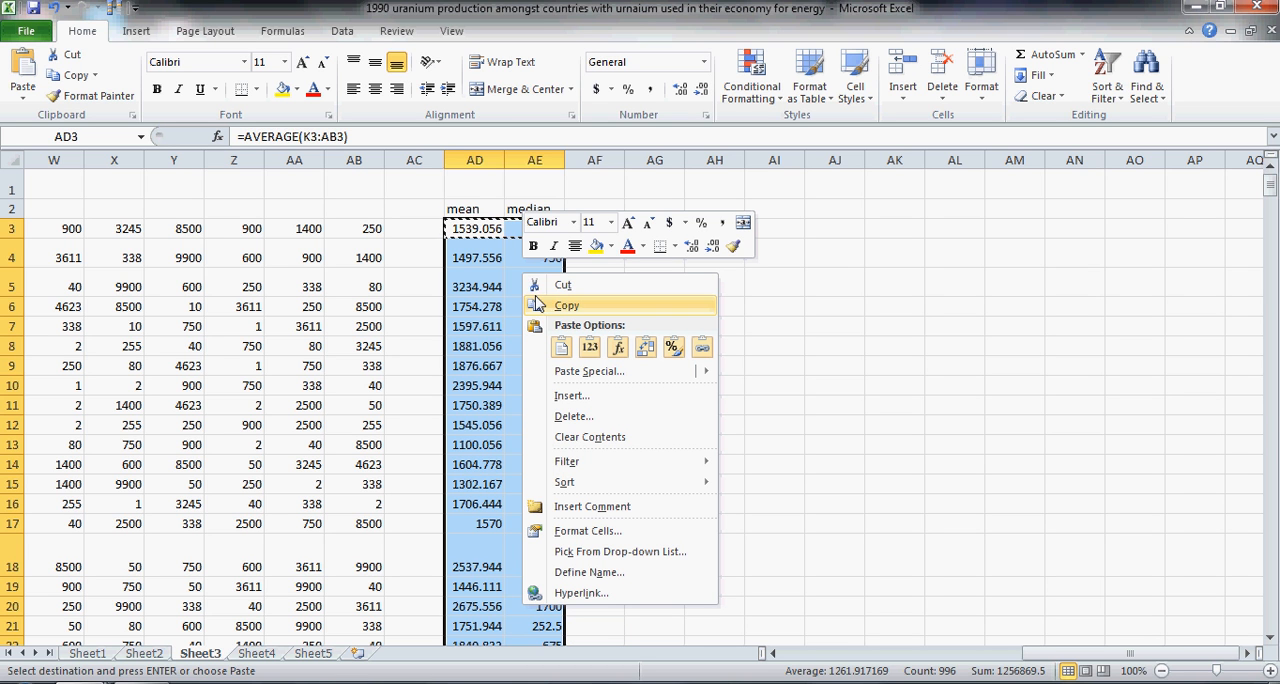
left_click(553, 306)
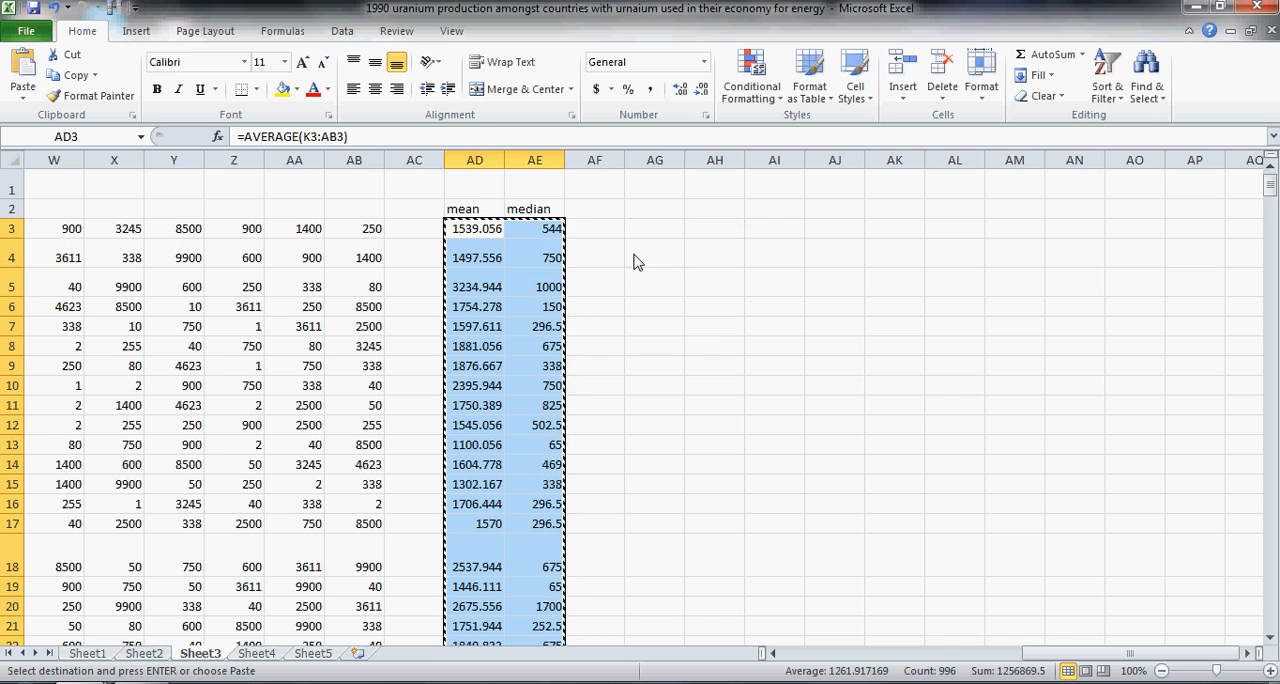
left_click_drag(660, 232, 697, 235)
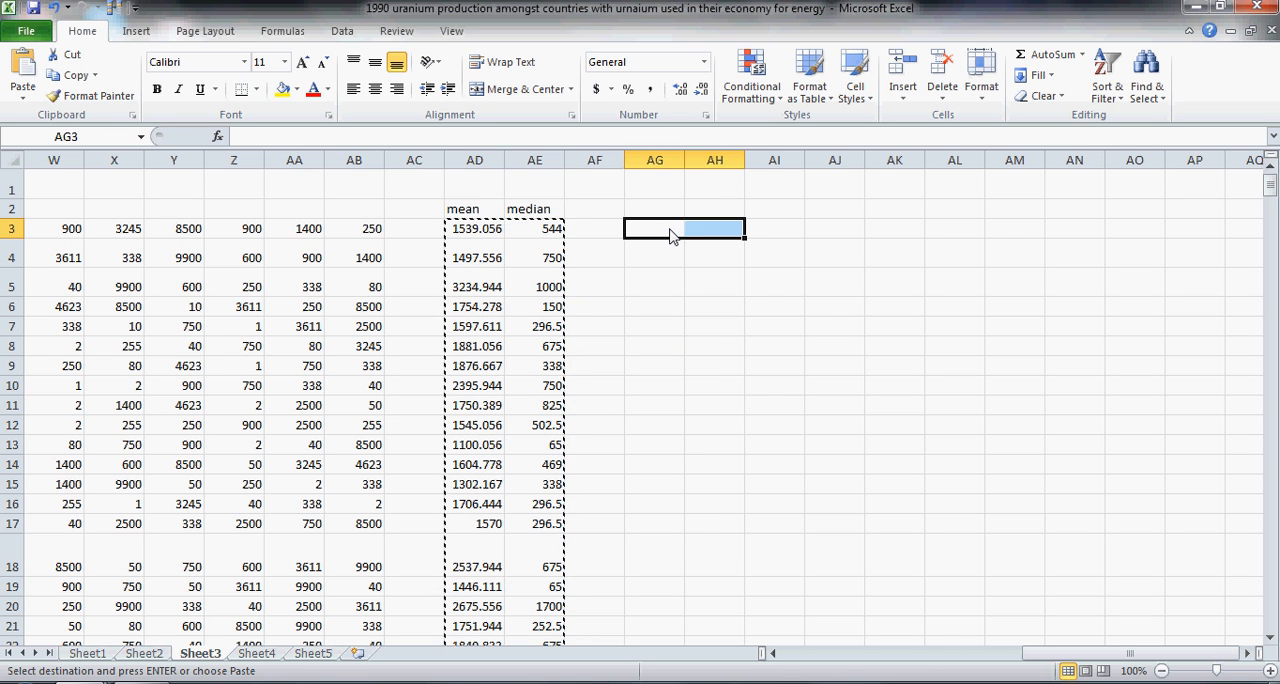
right_click(672, 234)
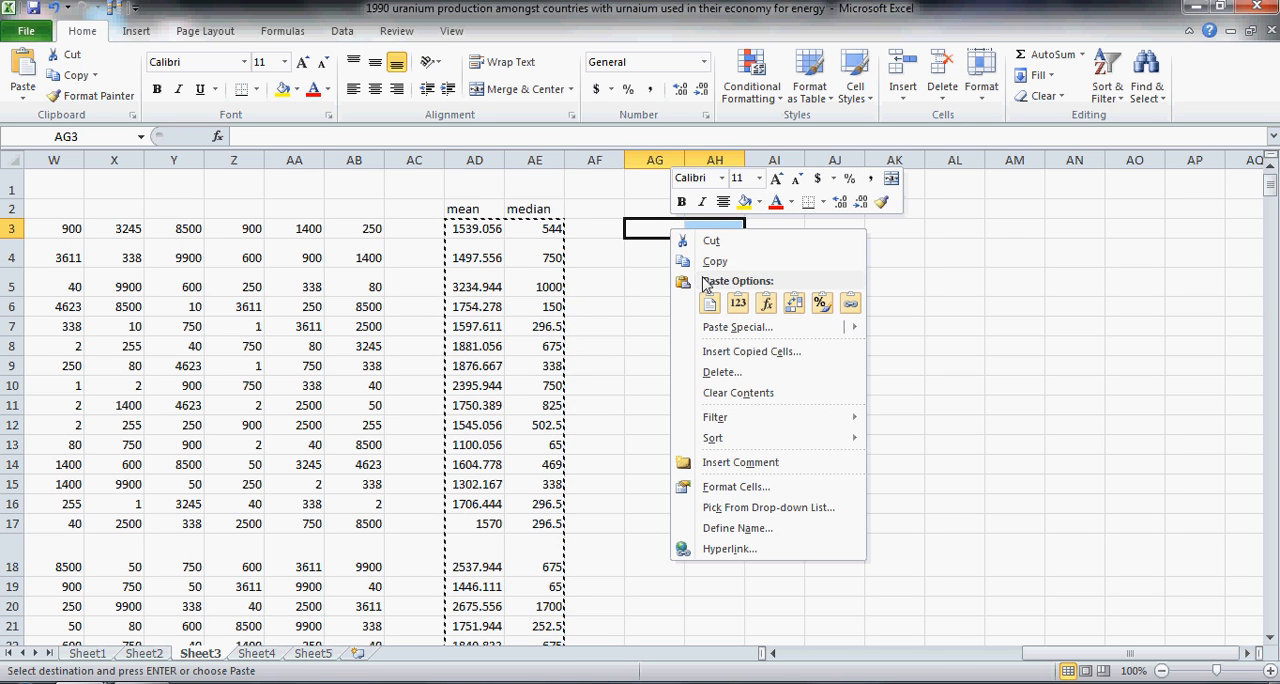
mouse_move(736, 330)
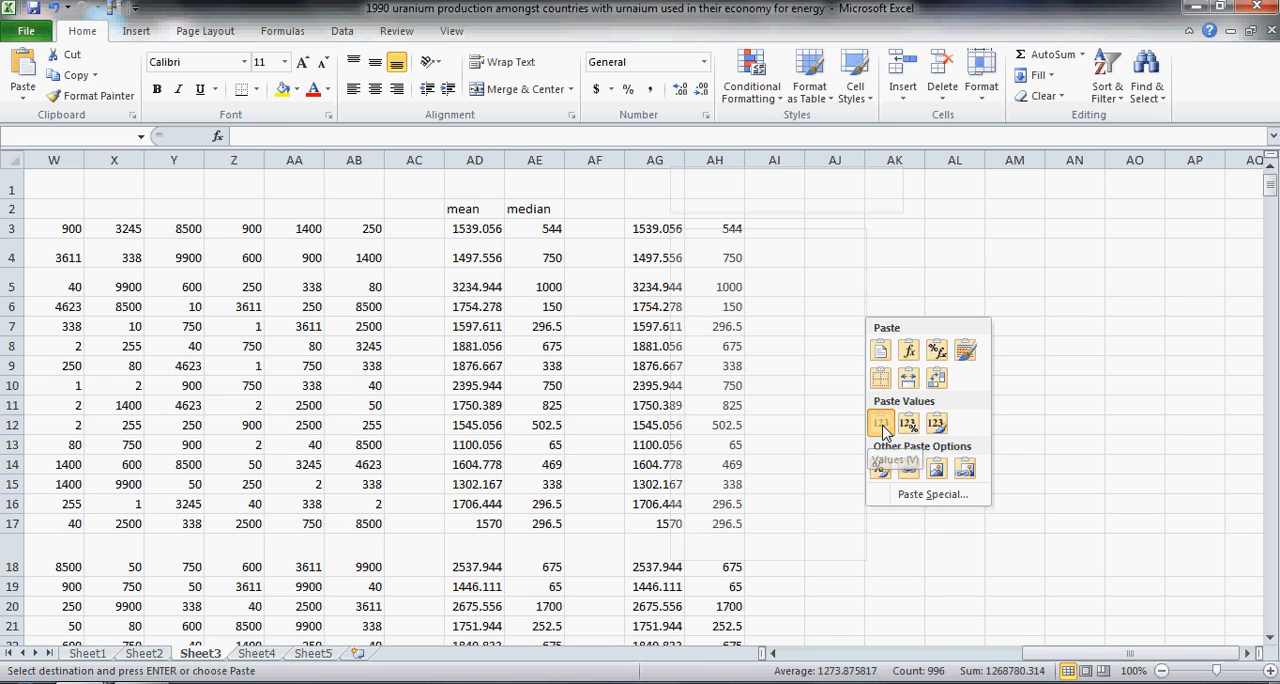
left_click(881, 425)
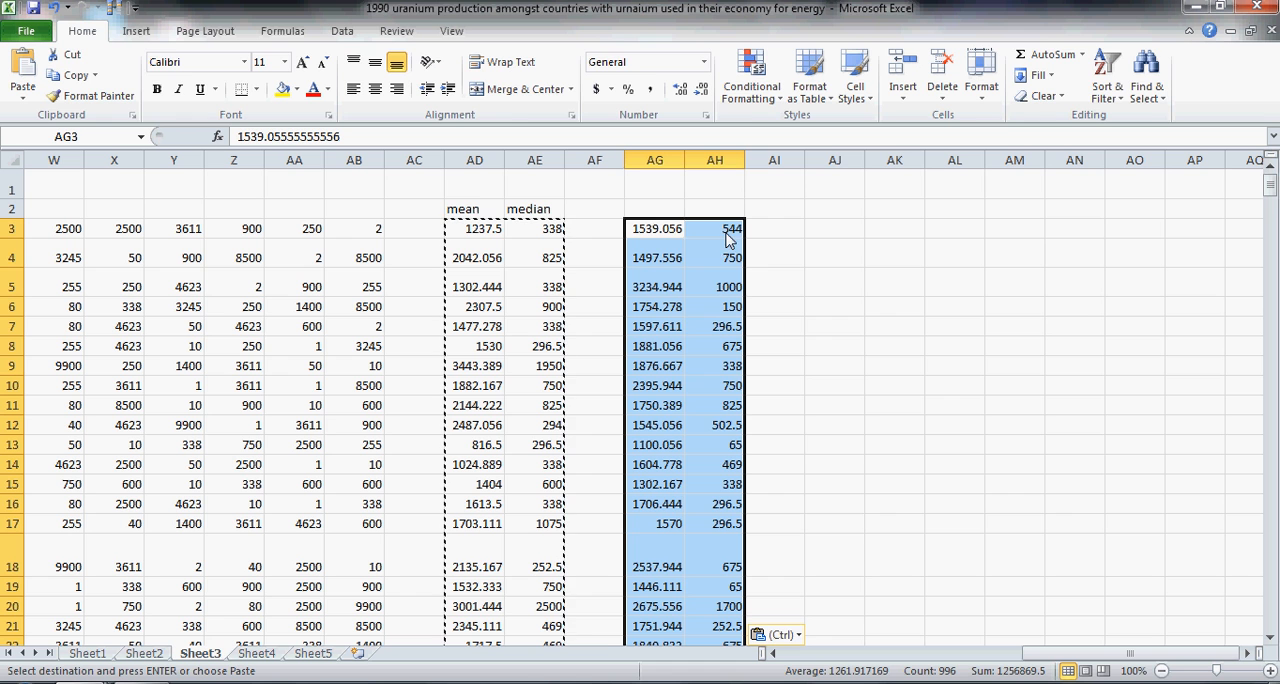
Step: Sort the pasted values in columns AG and AH in ascending order by the mean in column AG
left_click(343, 32)
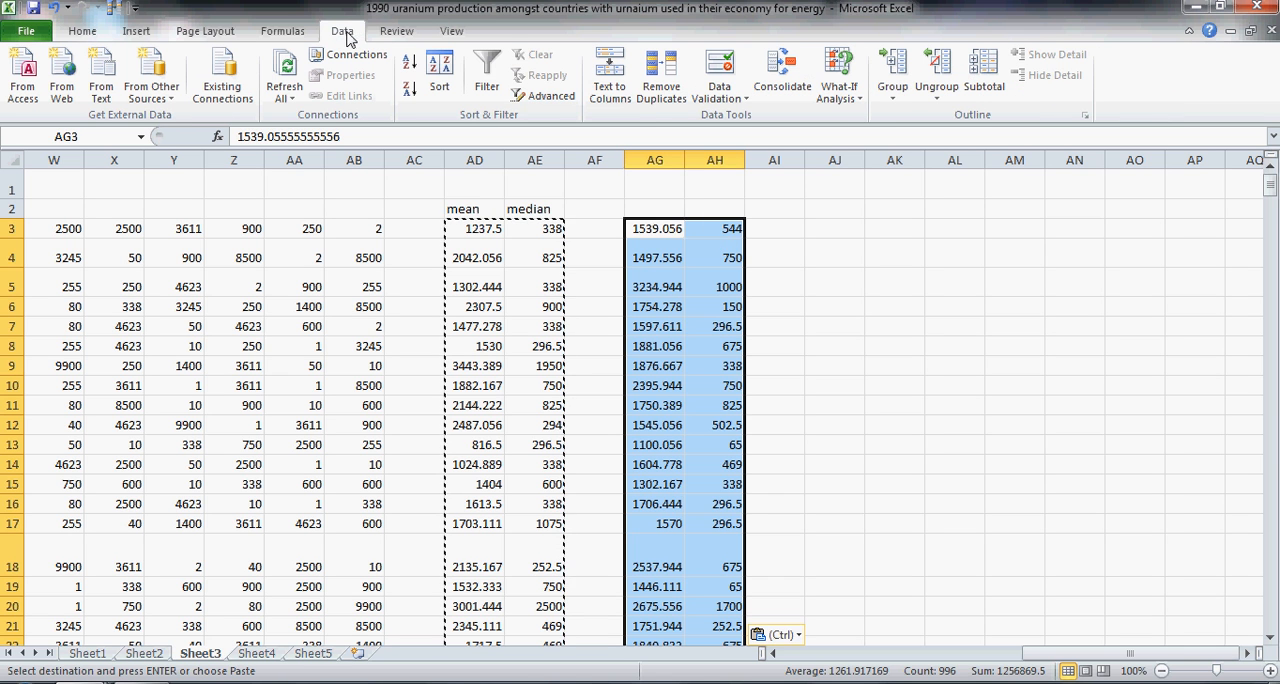
left_click(410, 66)
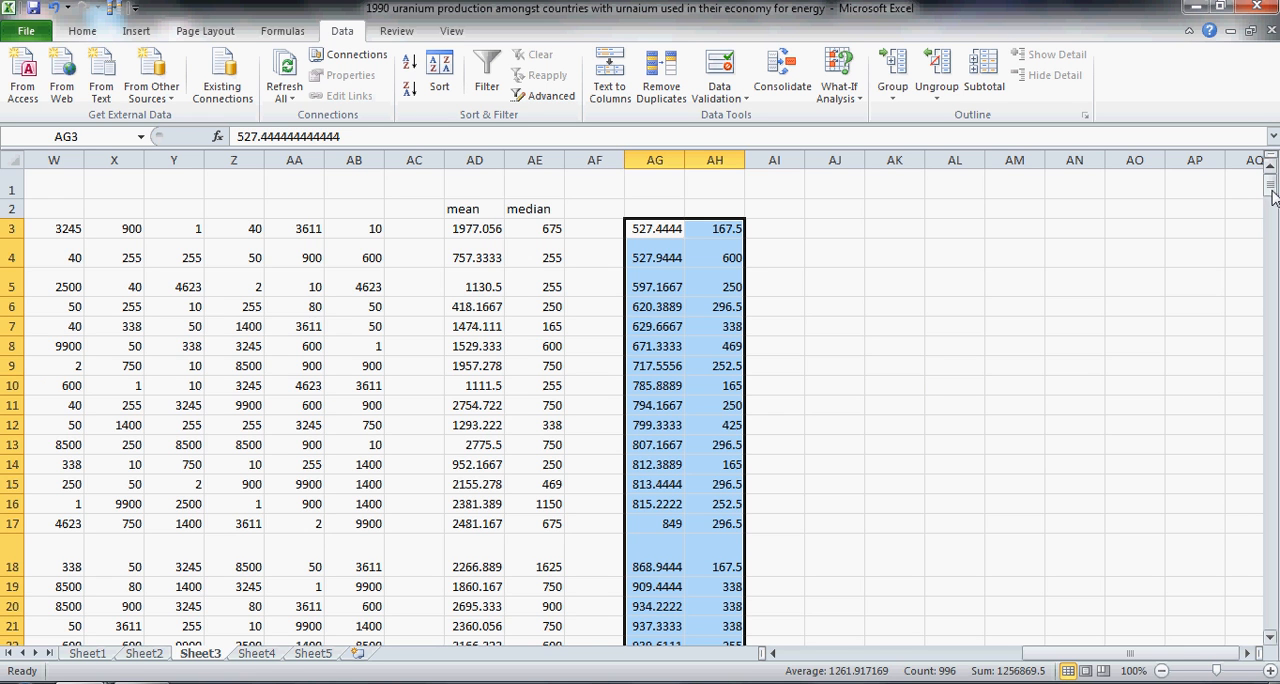
mouse_move(1271, 186)
left_mouse_down()
mouse_move(1272, 210)
mouse_move(1272, 194)
left_mouse_up()
Step: Copy the mean and median headings from AD2:AE2 to AG2:AH2 above the sorted values
left_click_drag(468, 210, 521, 212)
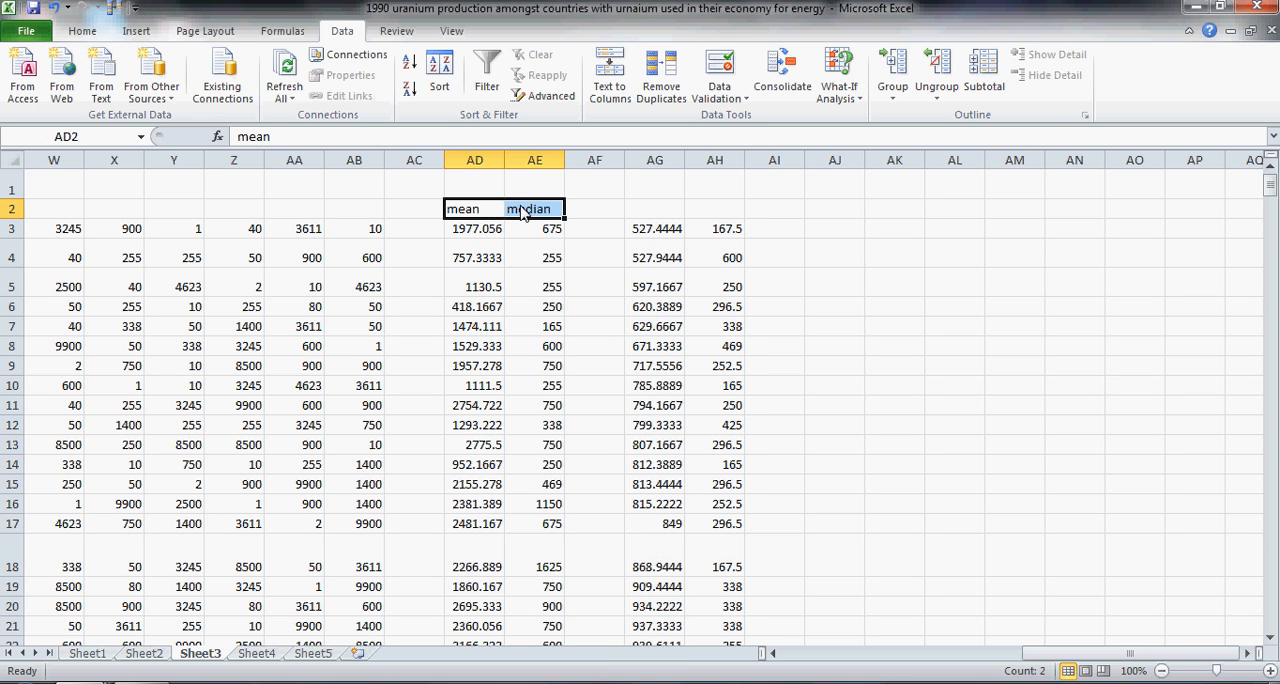
key("ctrl+c")
key("Right")
key("Right")
key("Right")
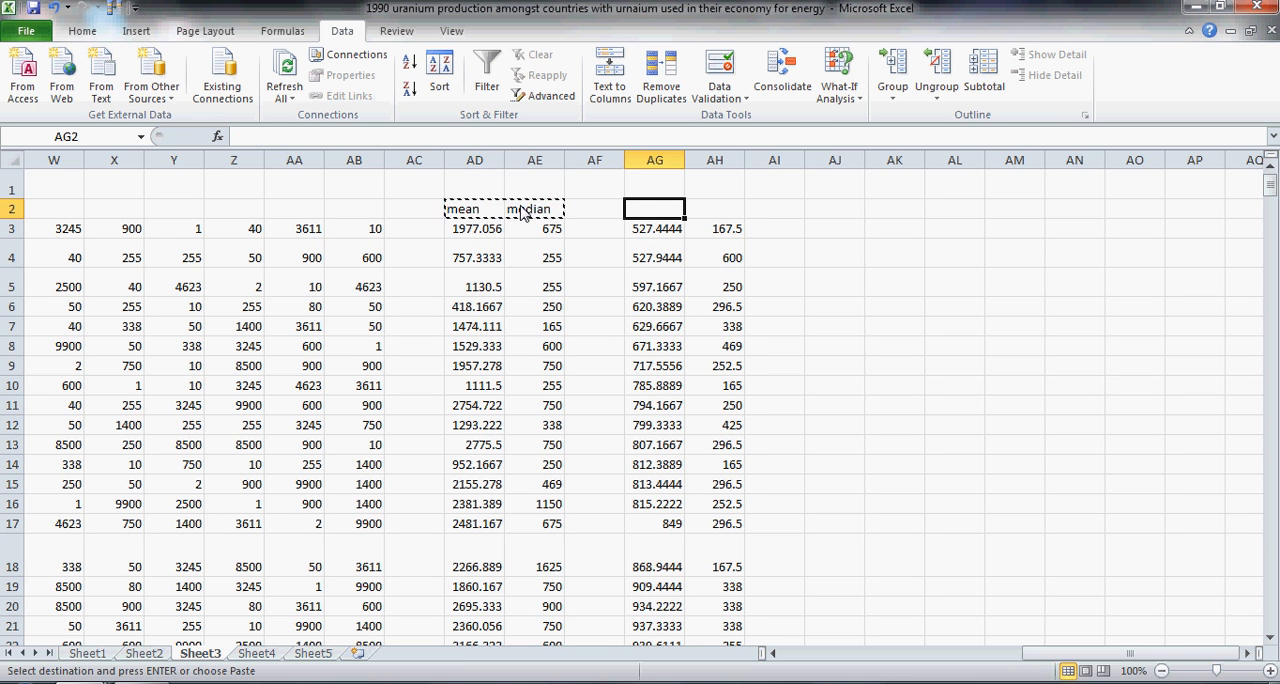
key("ctrl+v")
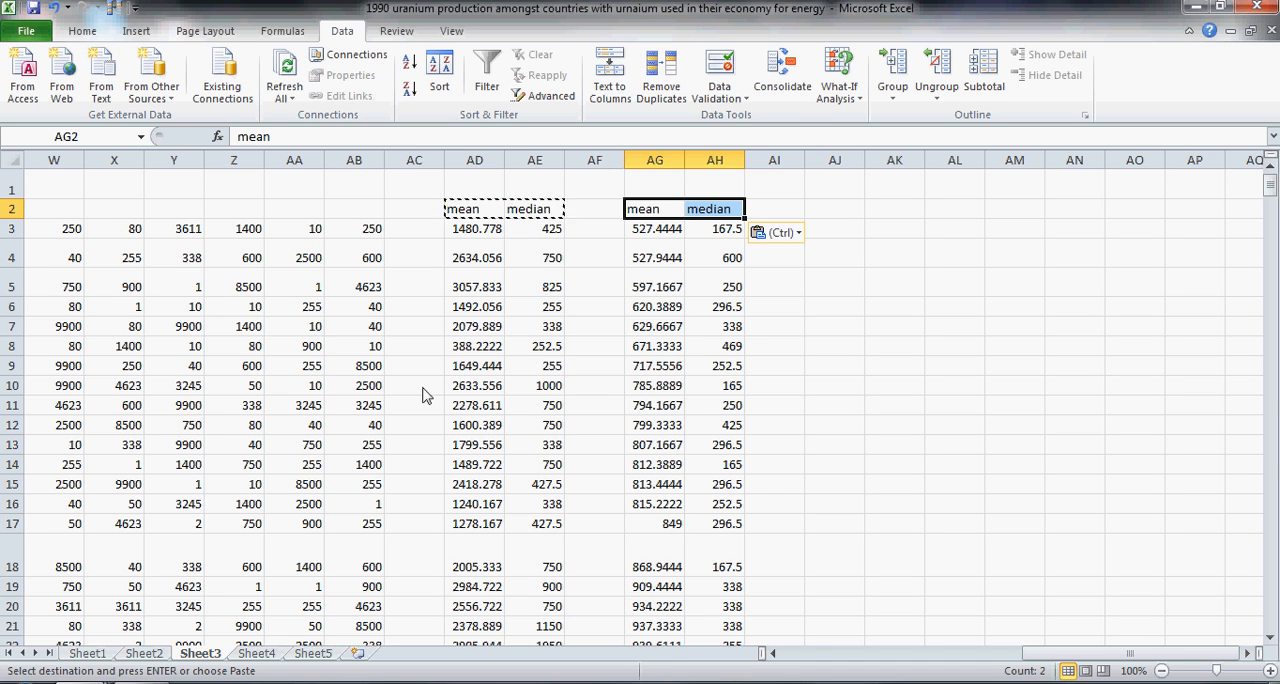
Step: Switch to the Calculator and multiply 0.025 by 500 to get the cutoff position
left_click(24, 682)
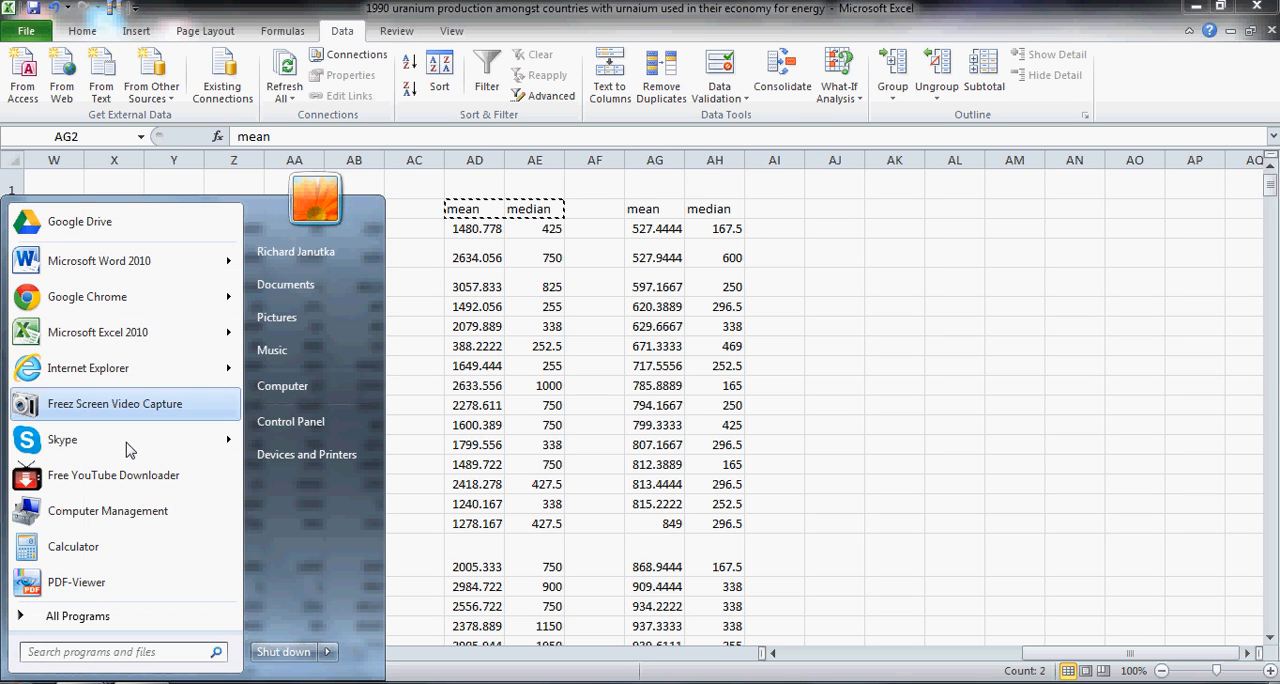
left_click(98, 556)
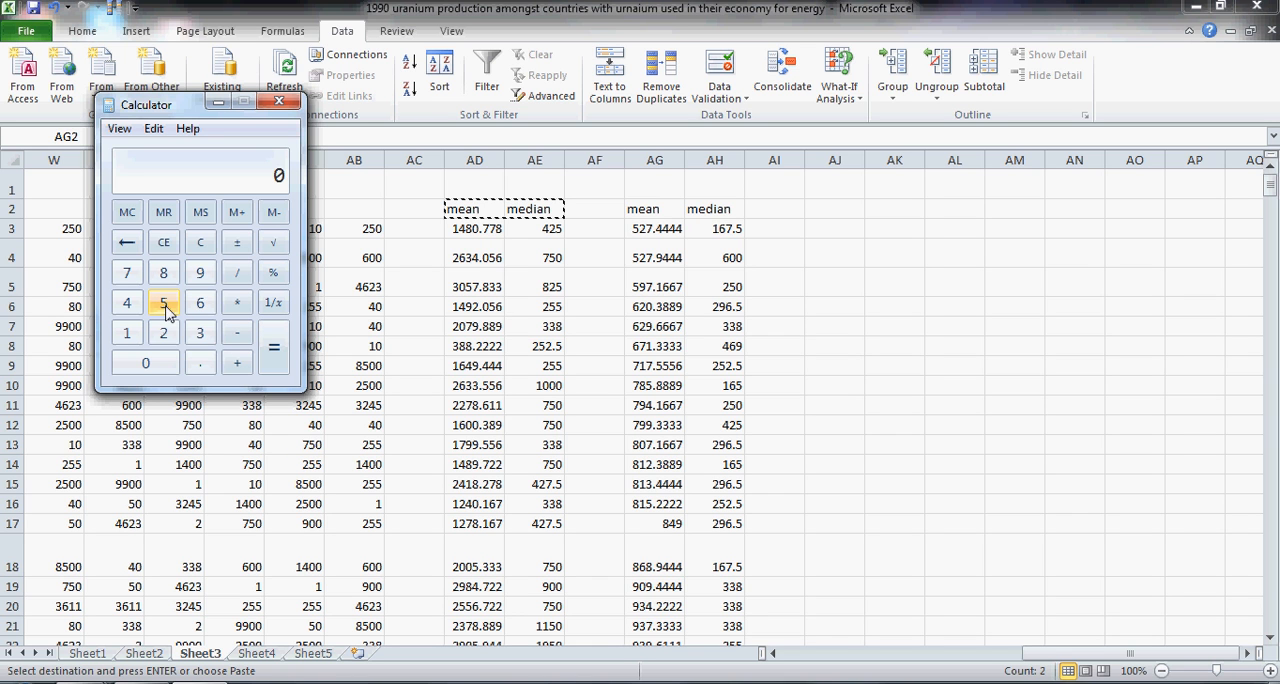
left_click(200, 363)
left_click(160, 363)
left_click(165, 335)
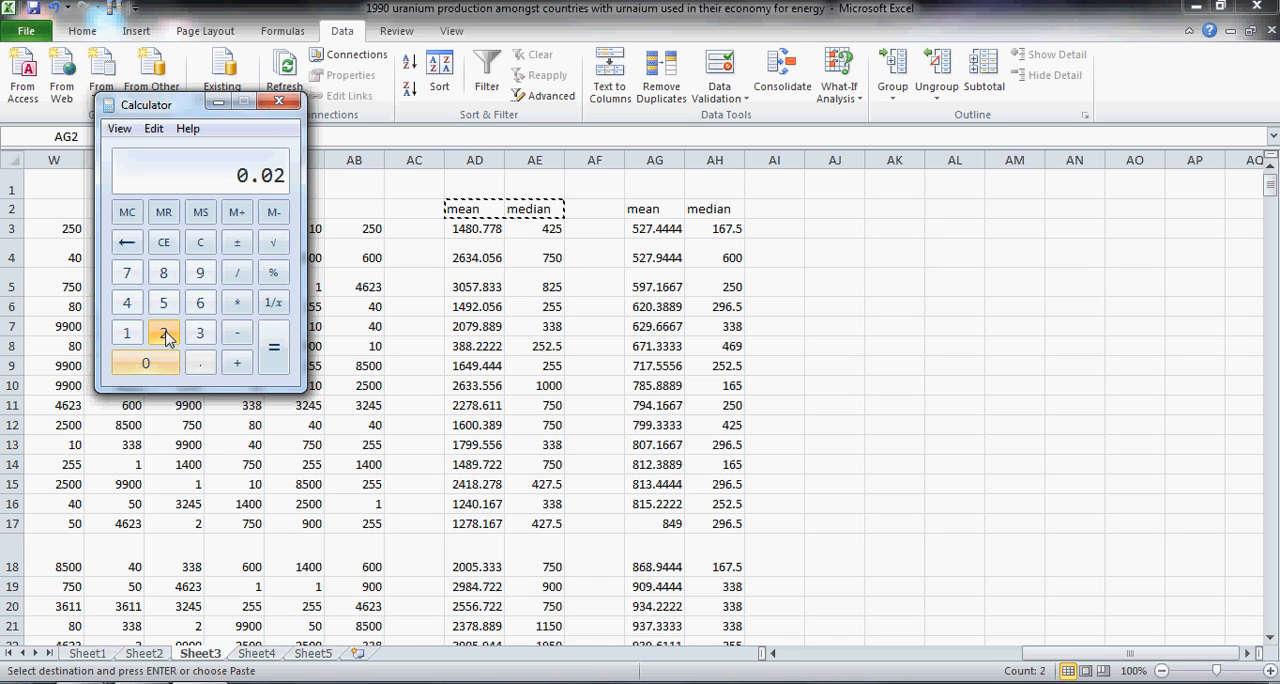
left_click(165, 307)
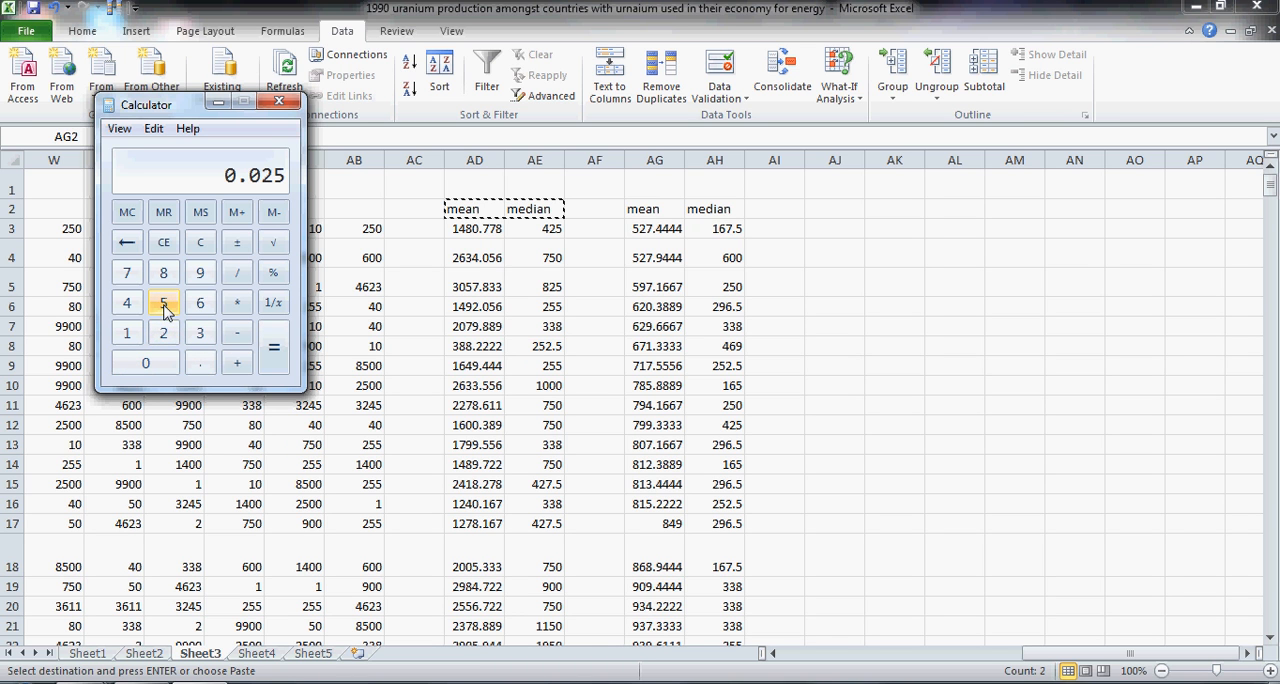
left_click(237, 303)
left_click(163, 303)
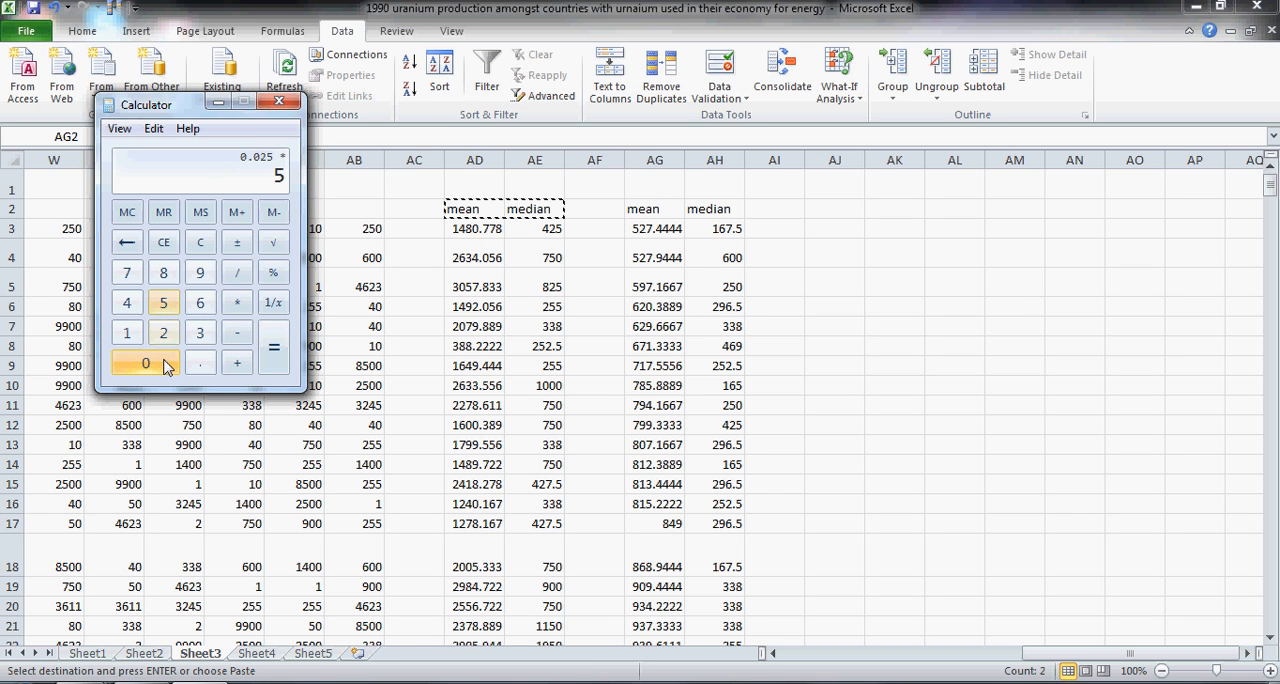
double_click(166, 366)
left_click(278, 356)
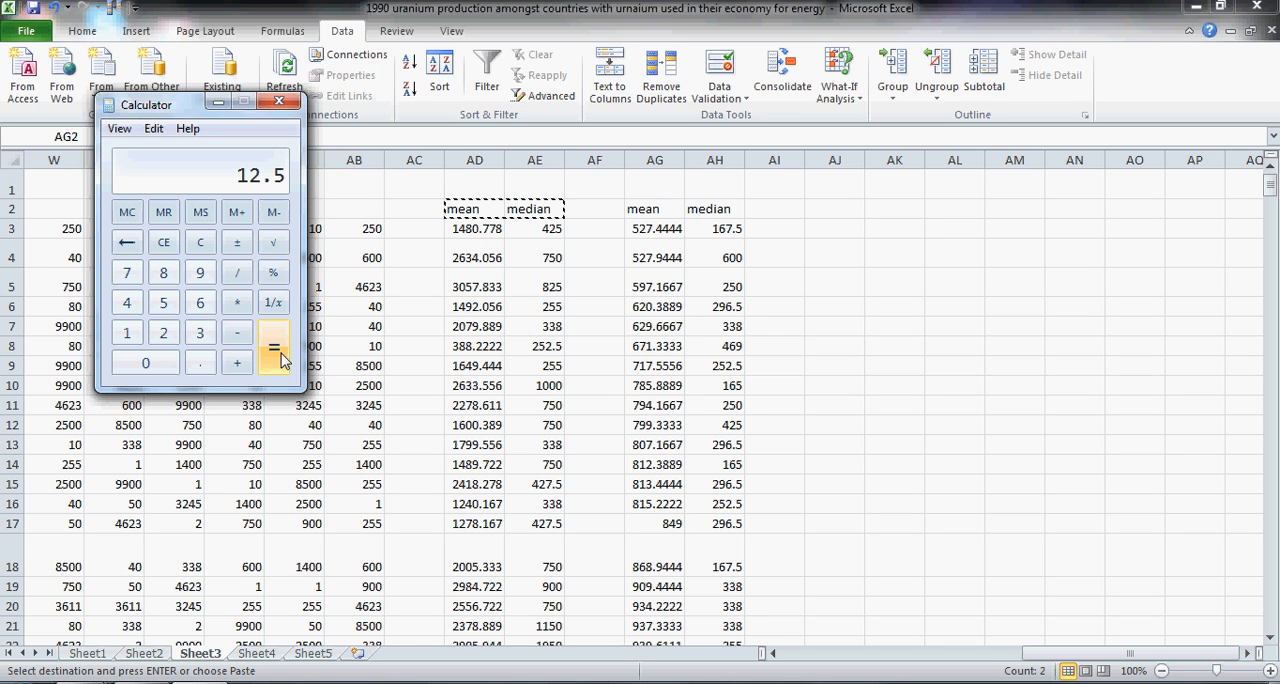
Step: Enter the formula =SMALL(AH3:AH500,13) in AJ3 for the lower limit of the medians
left_click(840, 236)
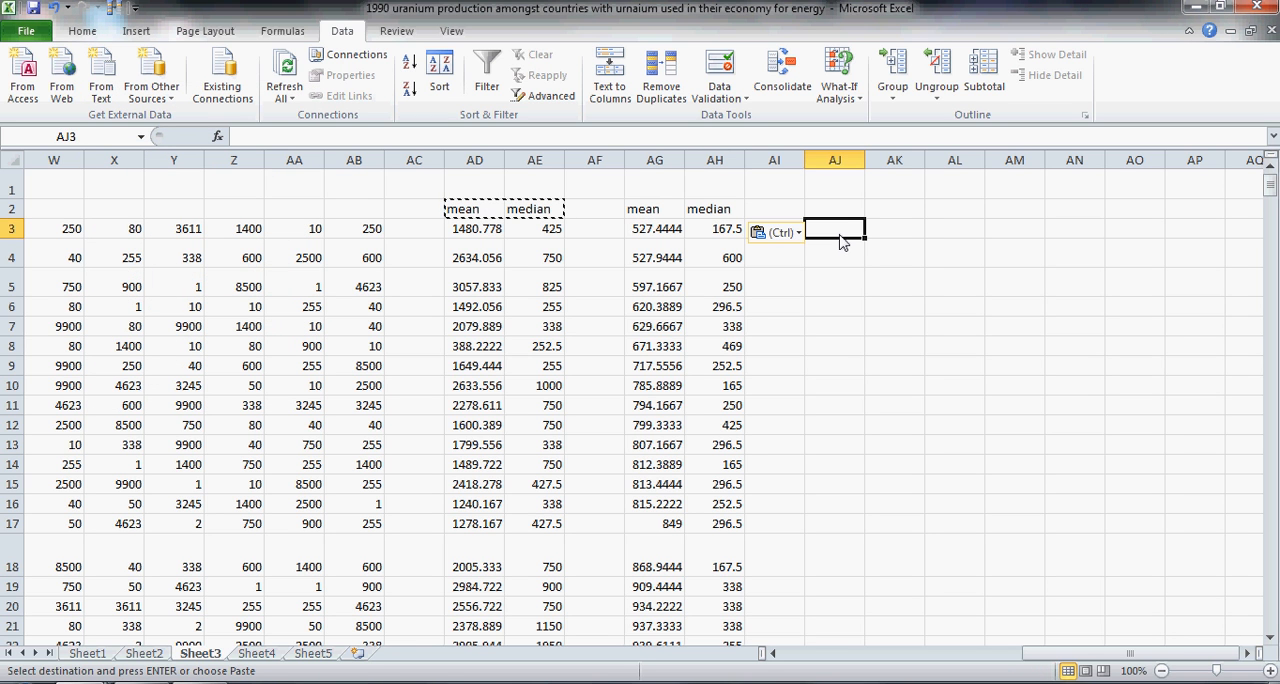
type("=")
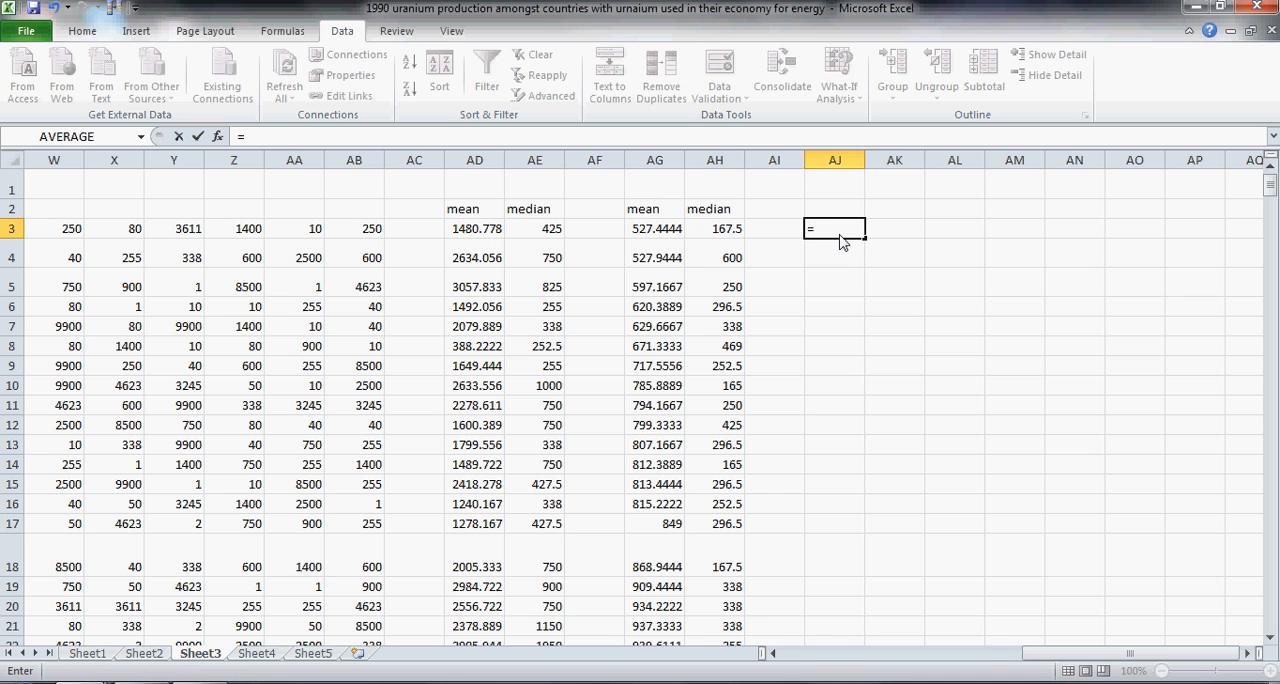
type("SMALL")
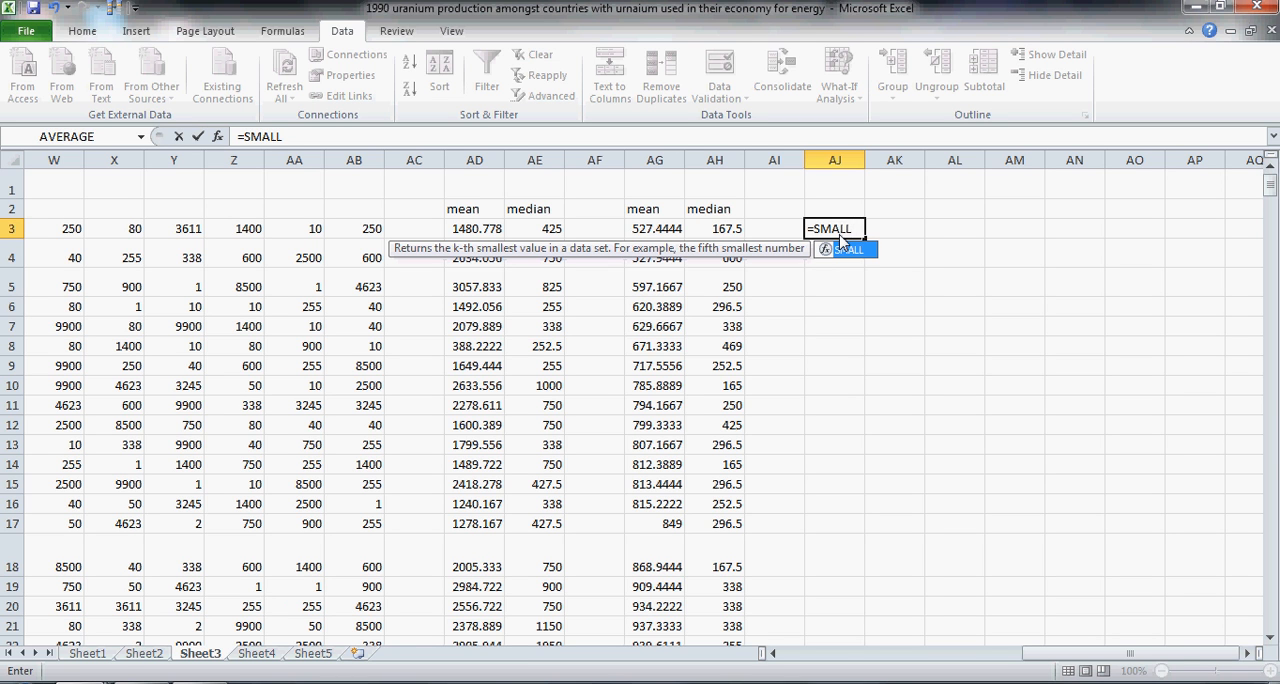
type("(")
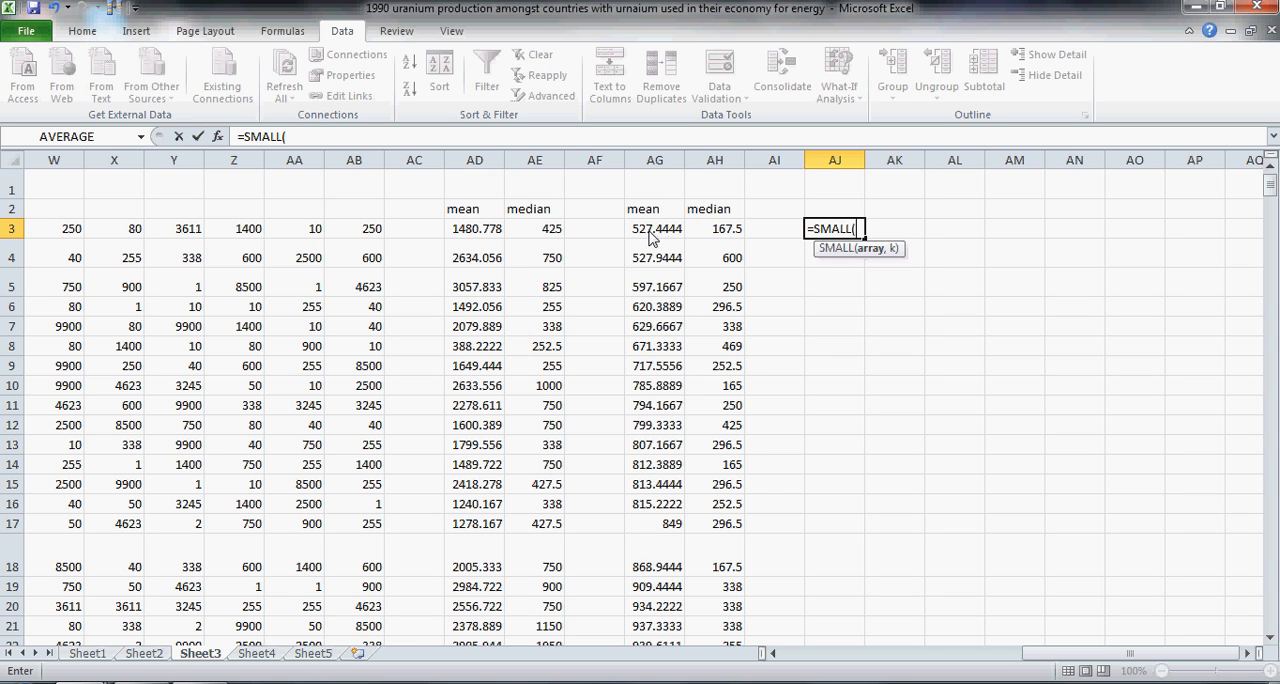
left_click_drag(700, 233, 724, 596)
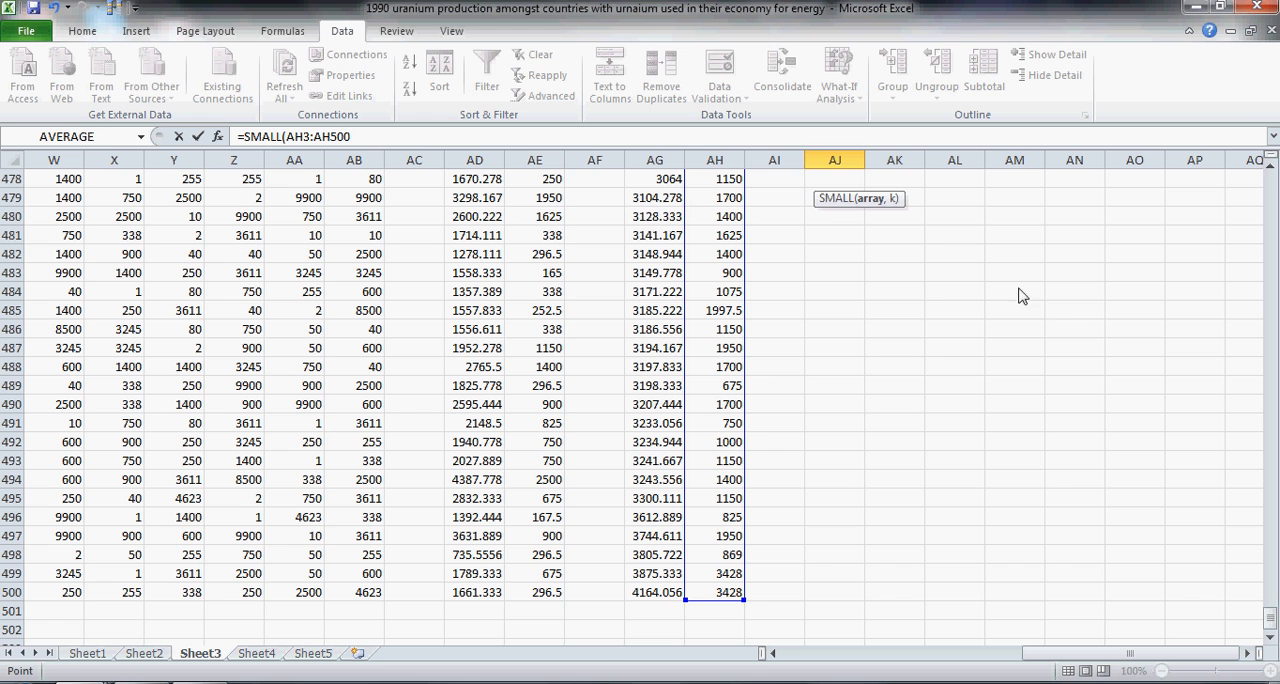
left_click_drag(1271, 619, 1246, 169)
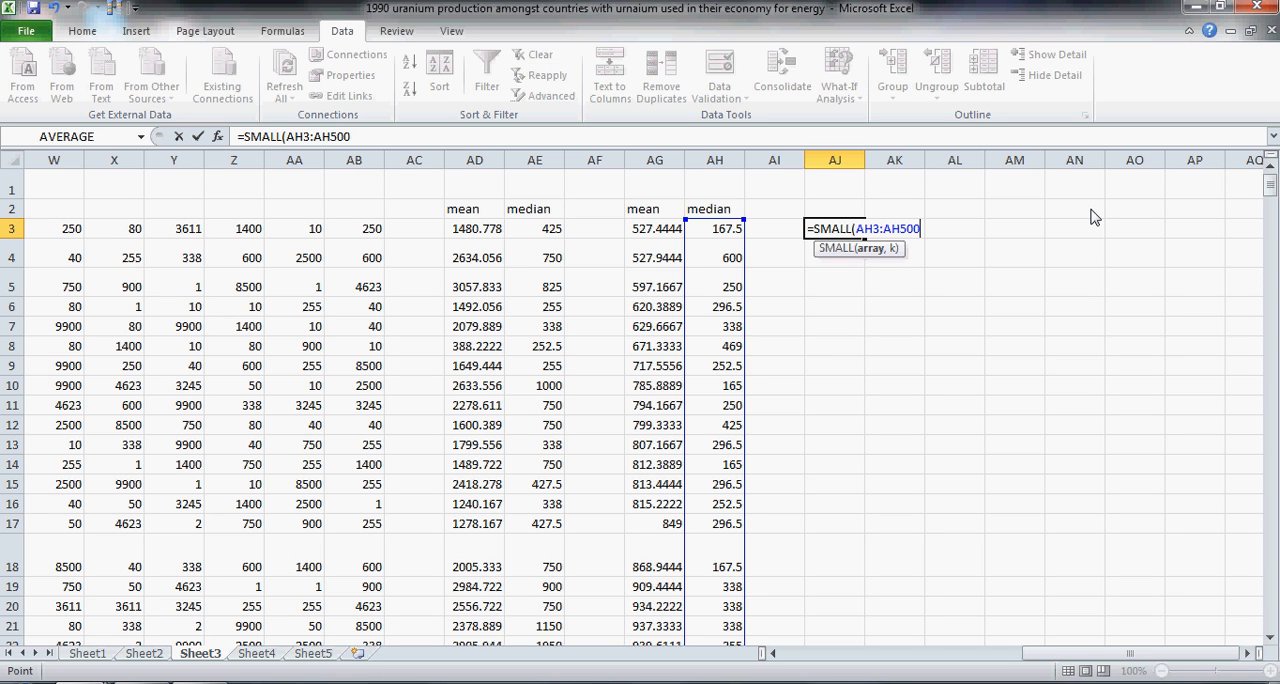
type(",13")
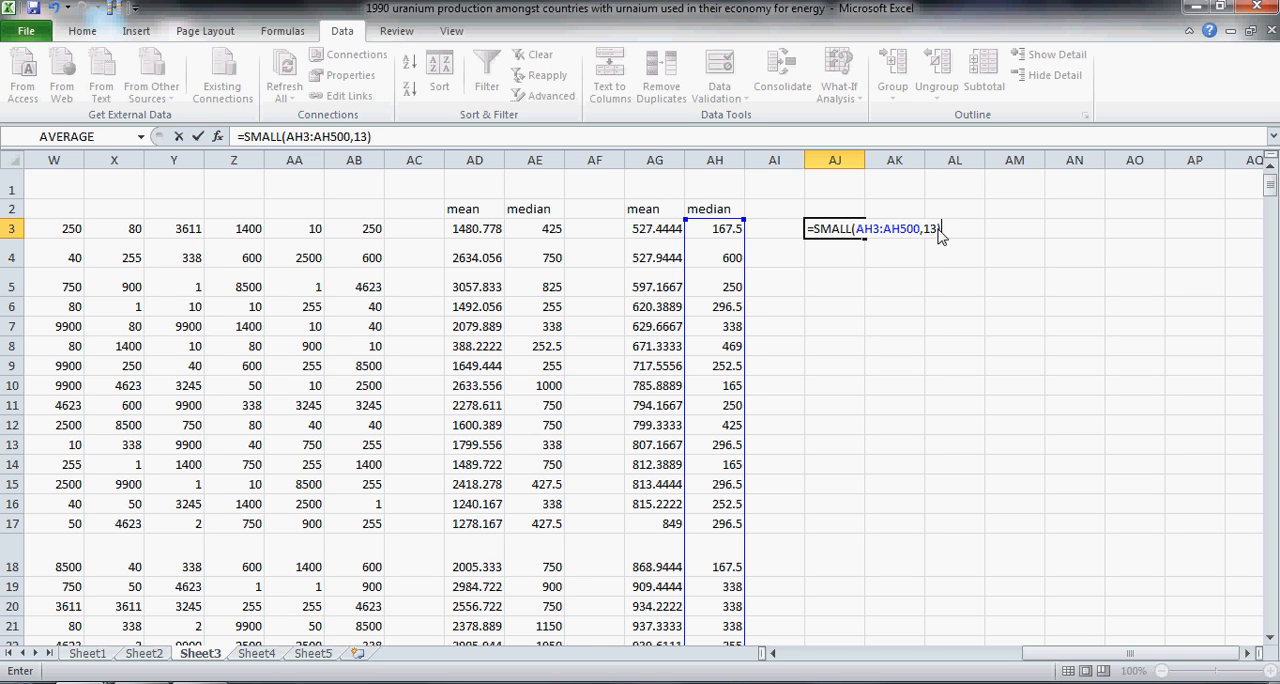
key("Return")
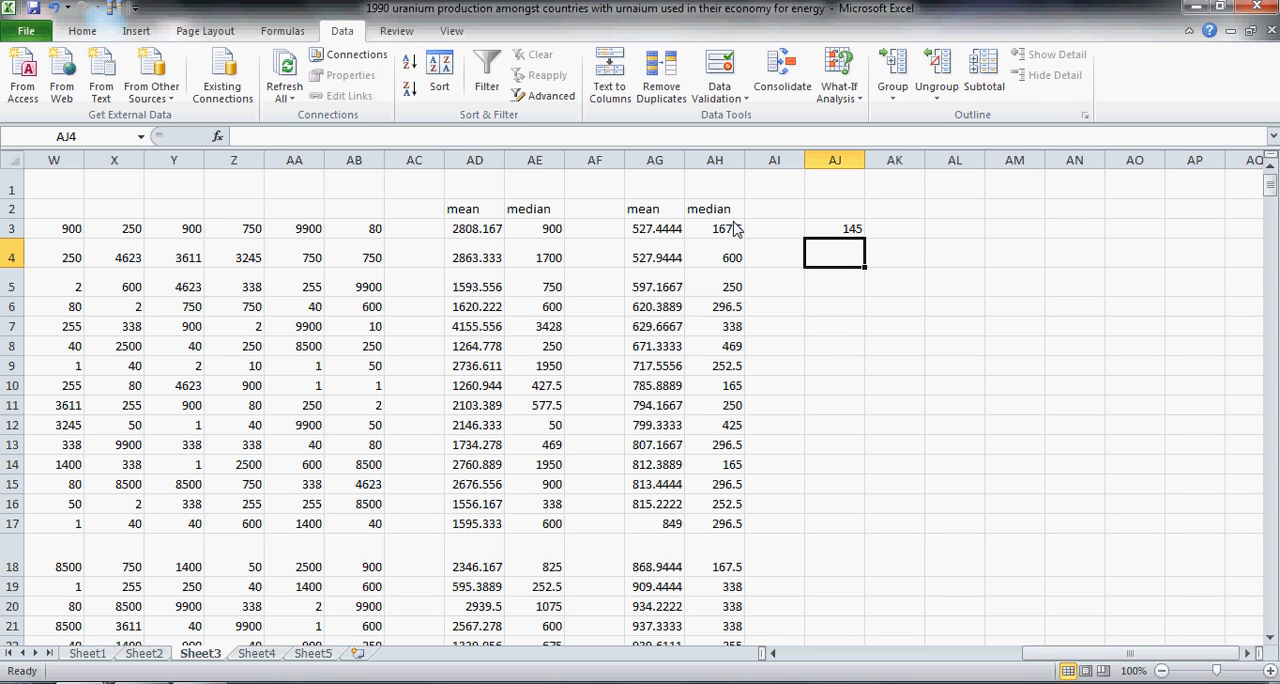
Step: Label the confidence limits with median in AJ1, lower in AJ2 and upper in AK2
left_click(838, 212)
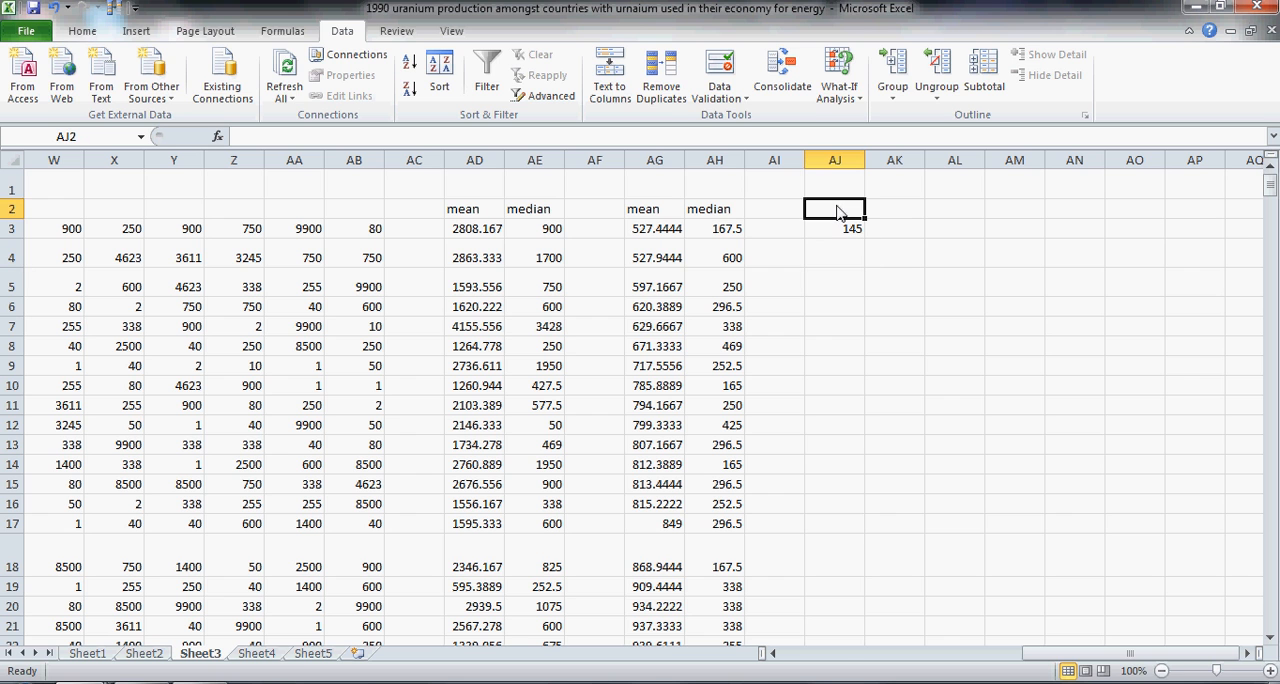
type("lower")
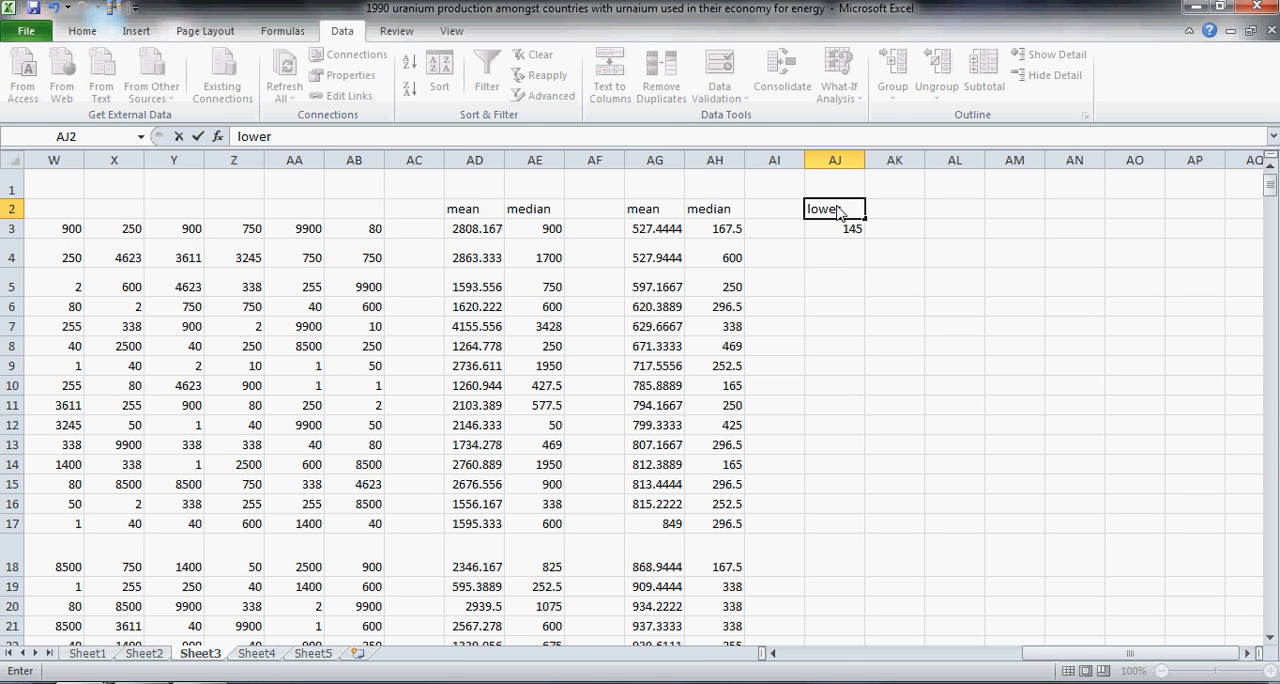
key("Up")
type("median")
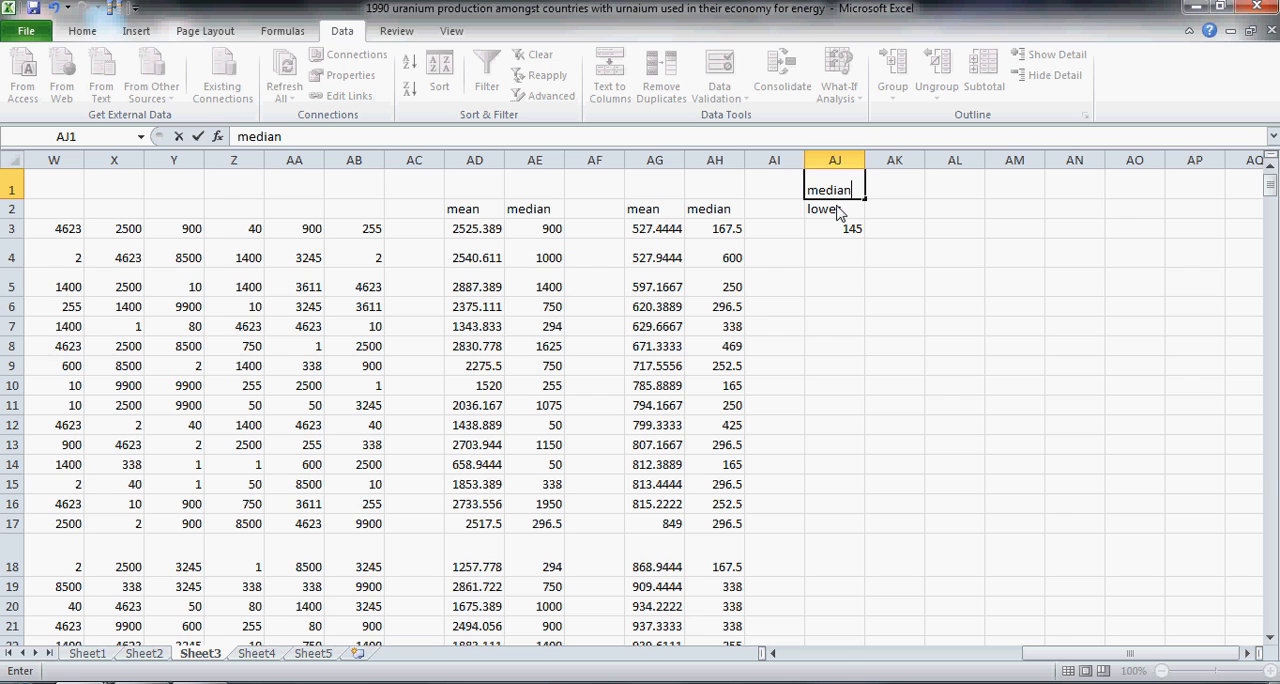
key("Return")
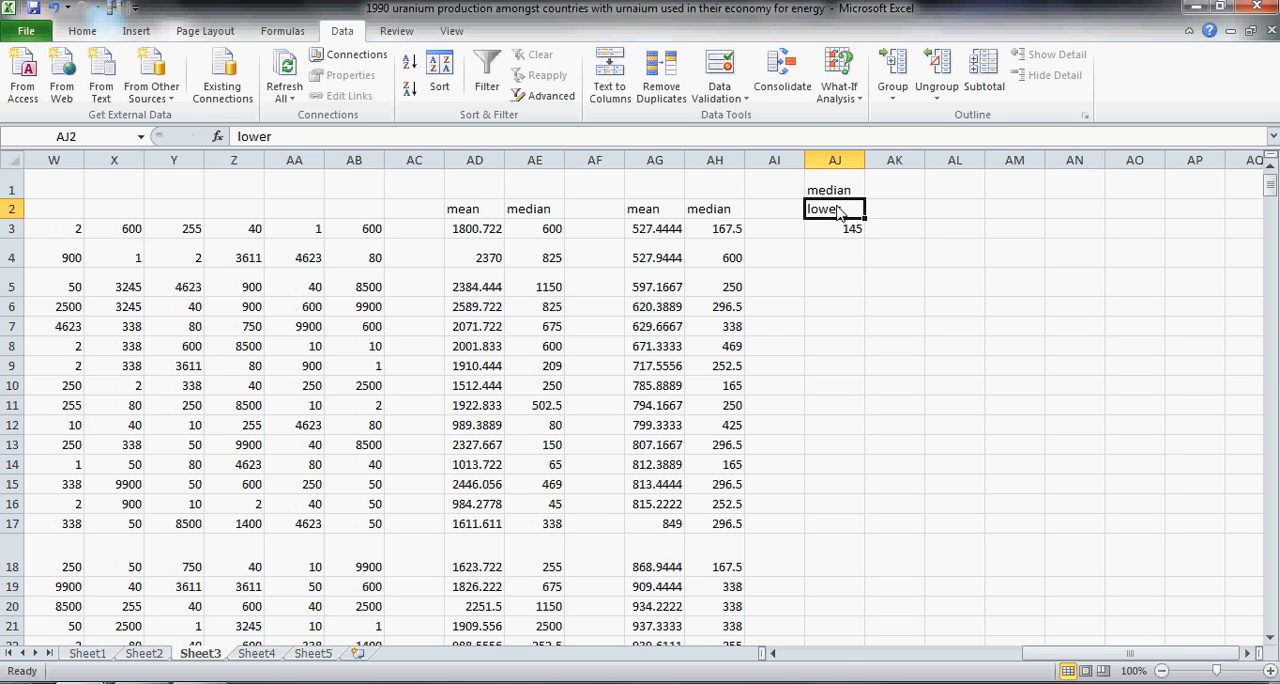
left_click(911, 221)
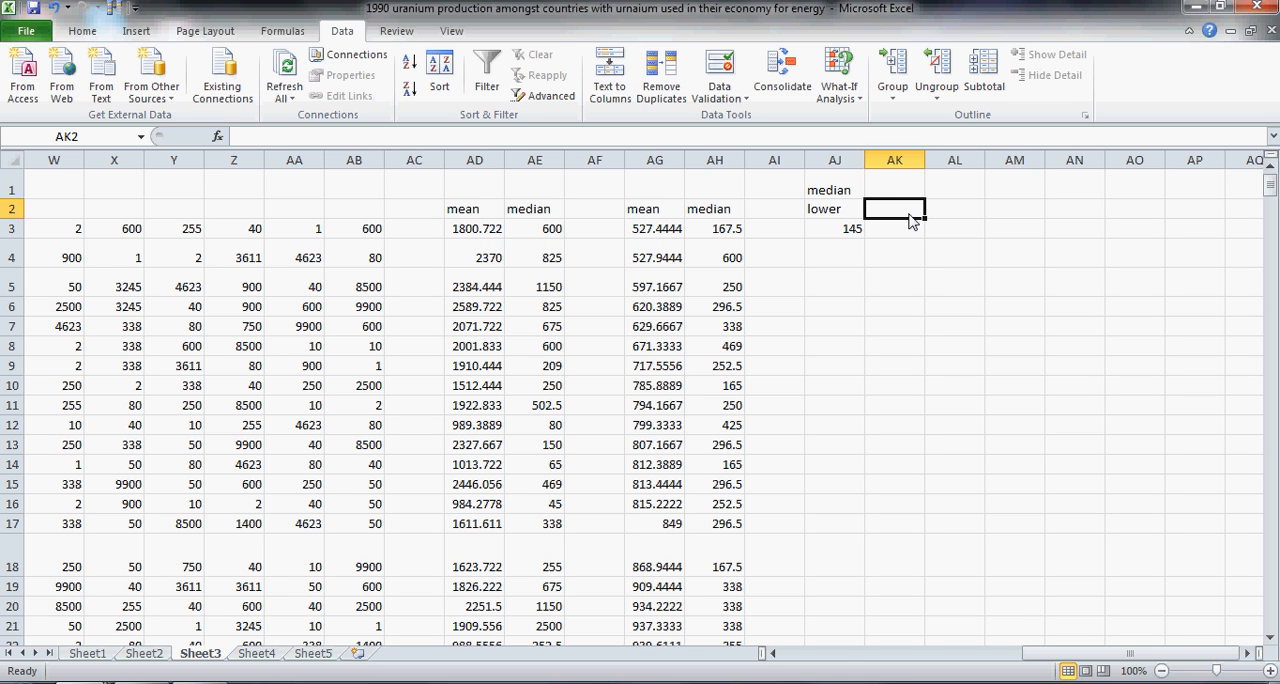
type("upper")
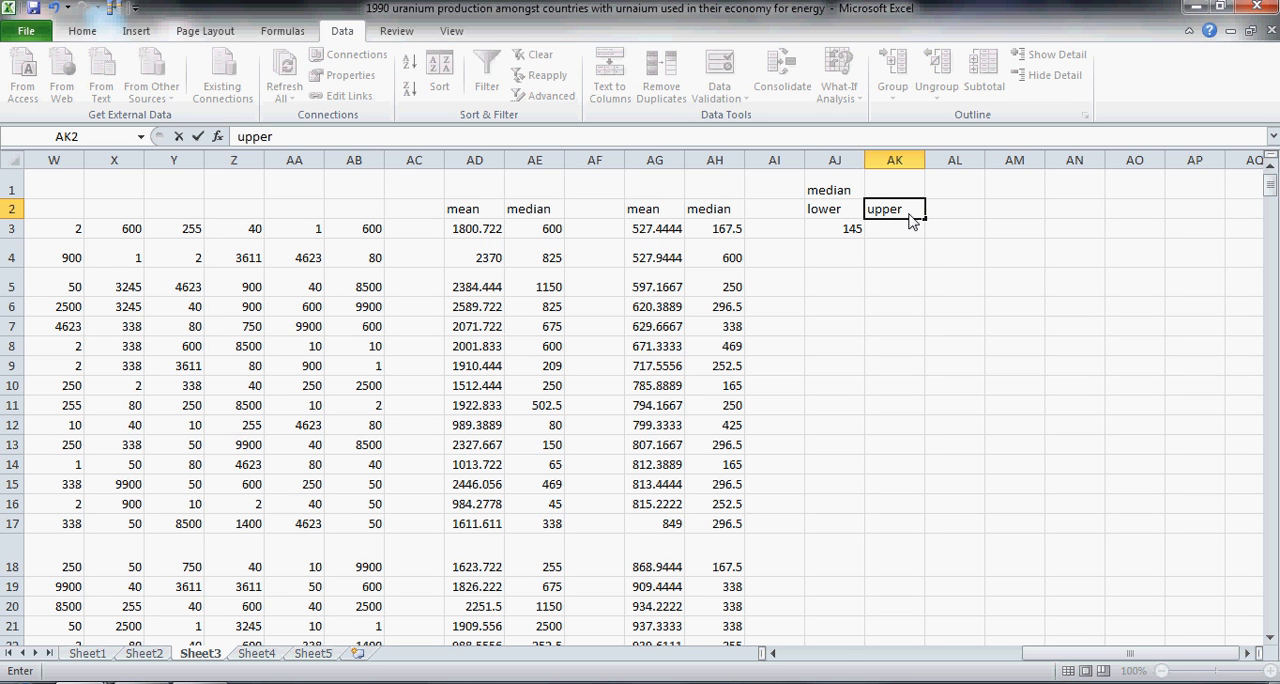
key("Return")
type("=")
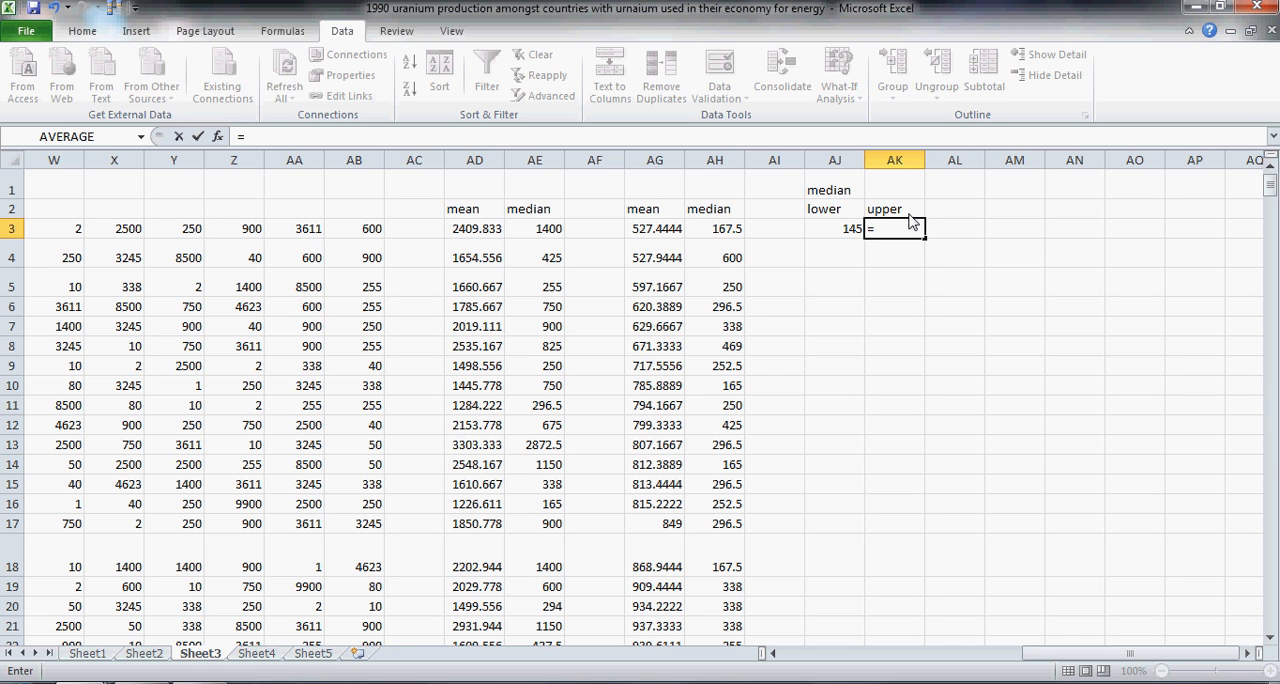
type("lar")
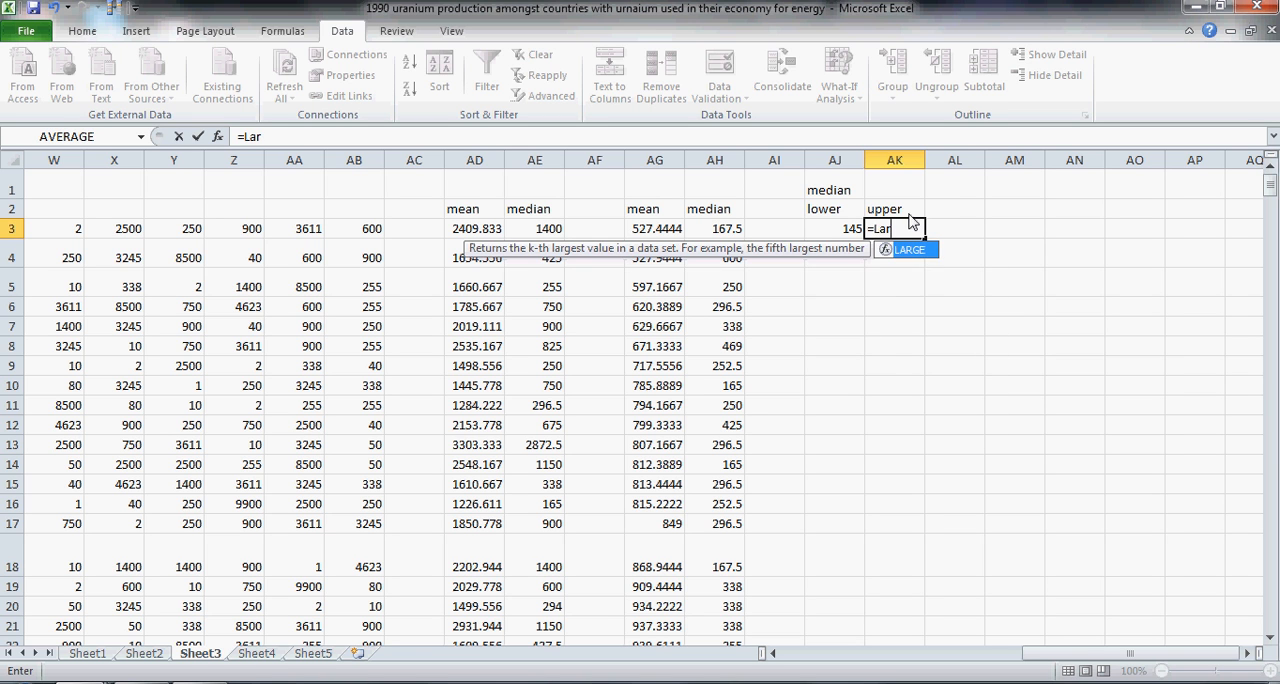
key("Tab")
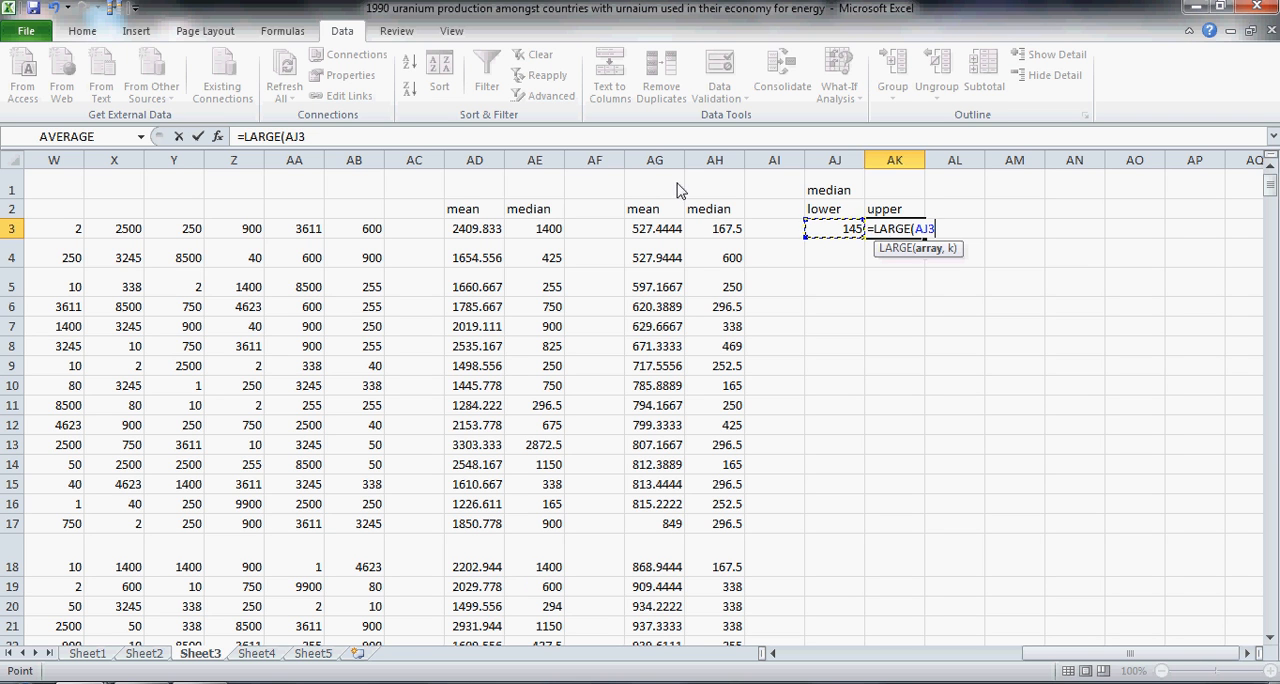
left_click(462, 137)
key("BackSpace")
key("BackSpace")
key("BackSpace")
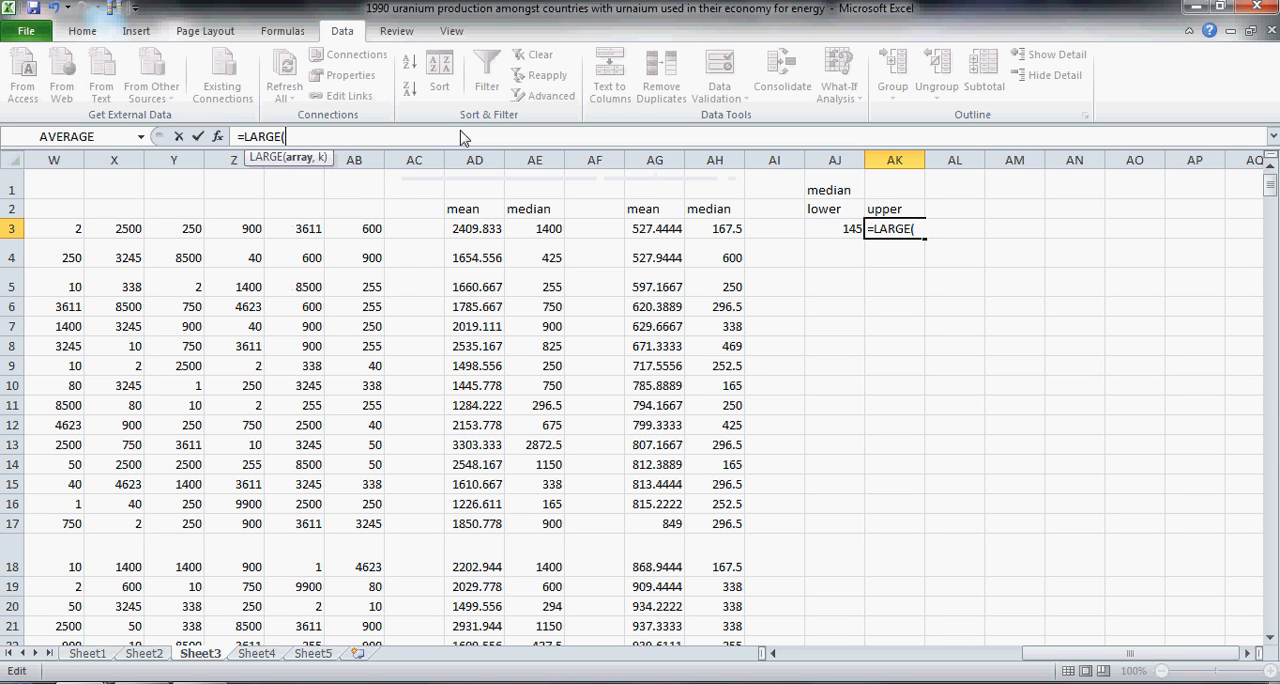
key("BackSpace")
key("BackSpace")
key("BackSpace")
key("BackSpace")
key("BackSpace")
key("BackSpace")
key("BackSpace")
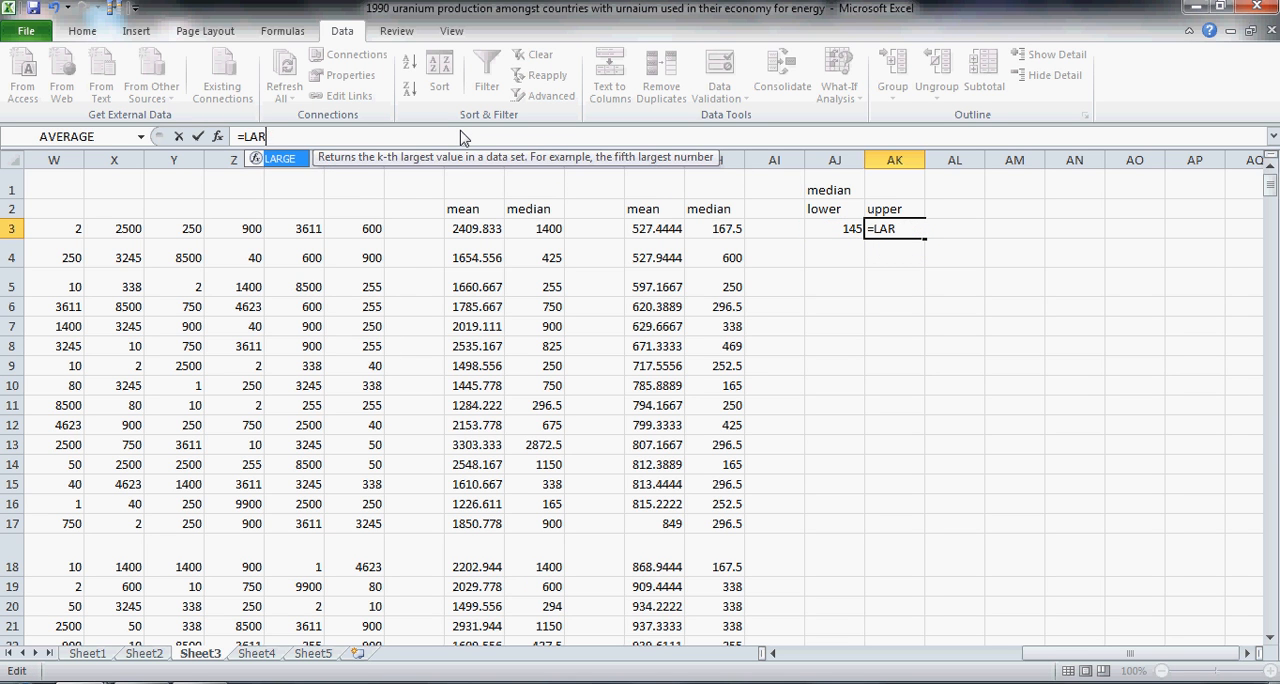
Step: Copy the SMALL formula from AJ3 and paste it for reuse as the upper limit formula
left_click(843, 236)
left_click(336, 143)
left_click_drag(370, 138, 232, 141)
key("ctrl+c")
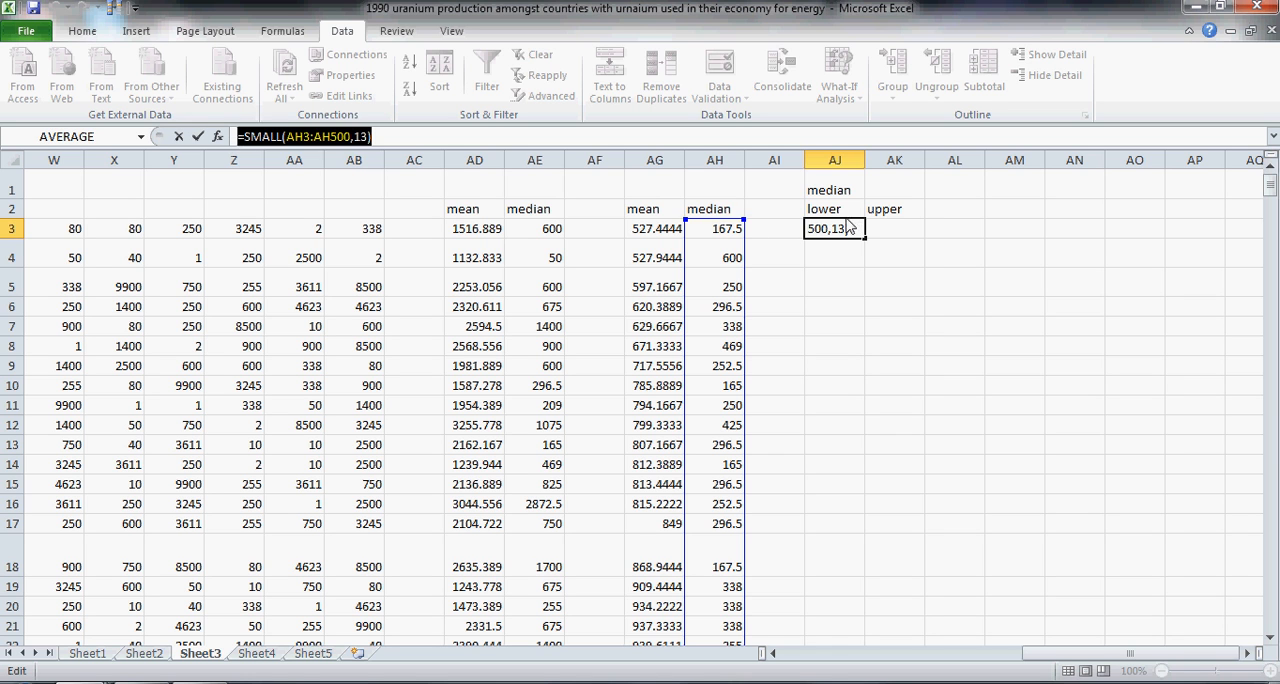
type("=")
left_click(887, 234)
key("ctrl+v")
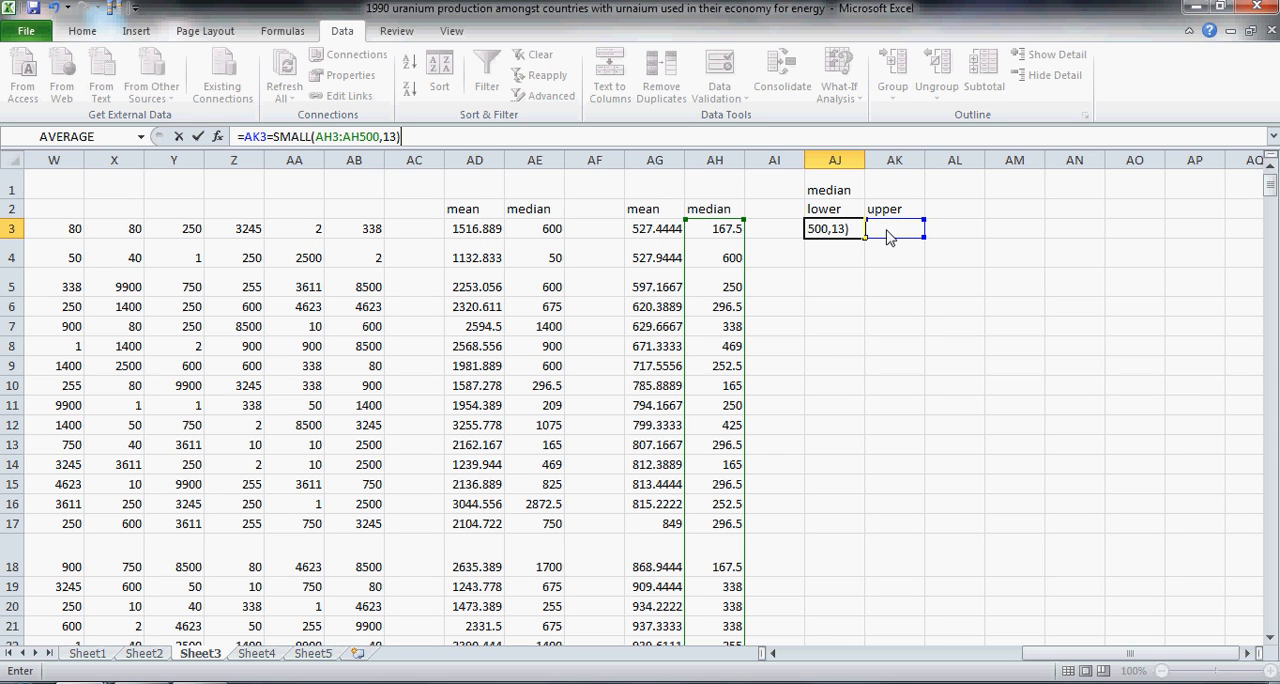
Step: Replace SMALL with LARGE in the copied formula so that AK3 contains =LARGE(AH3:AH500,13)
left_click(262, 137)
key("BackSpace")
key("BackSpace")
key("BackSpace")
key("BackSpace")
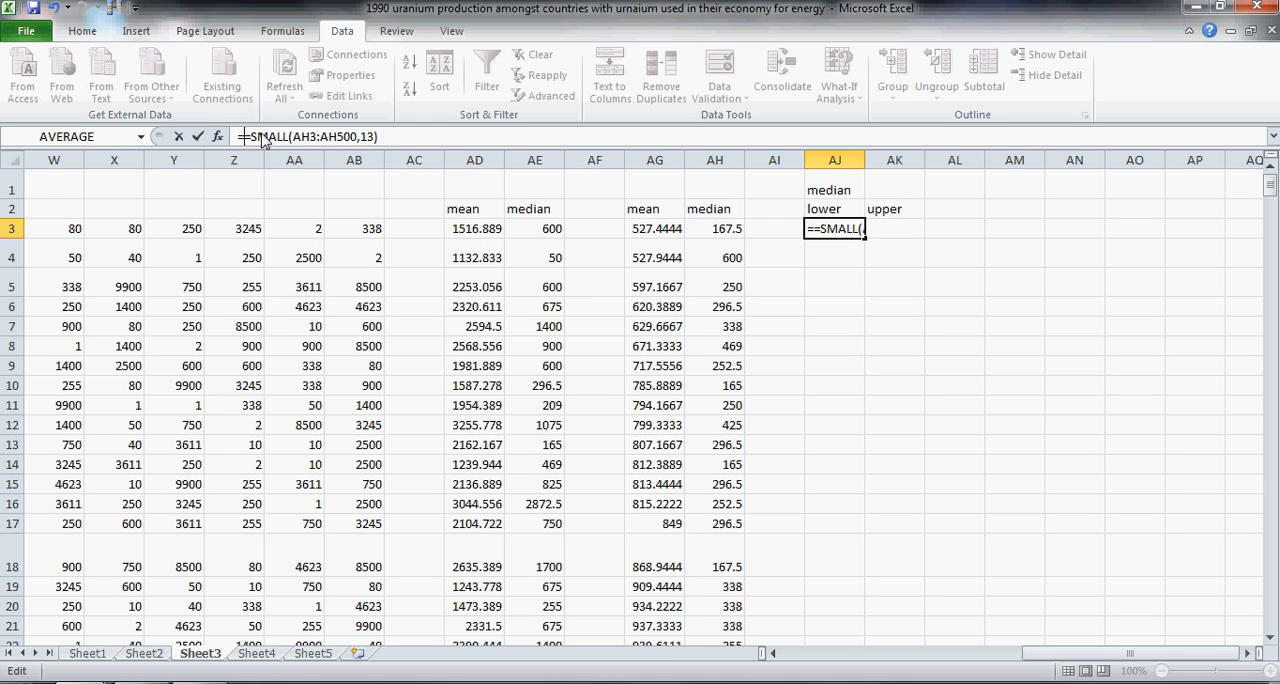
type("Large")
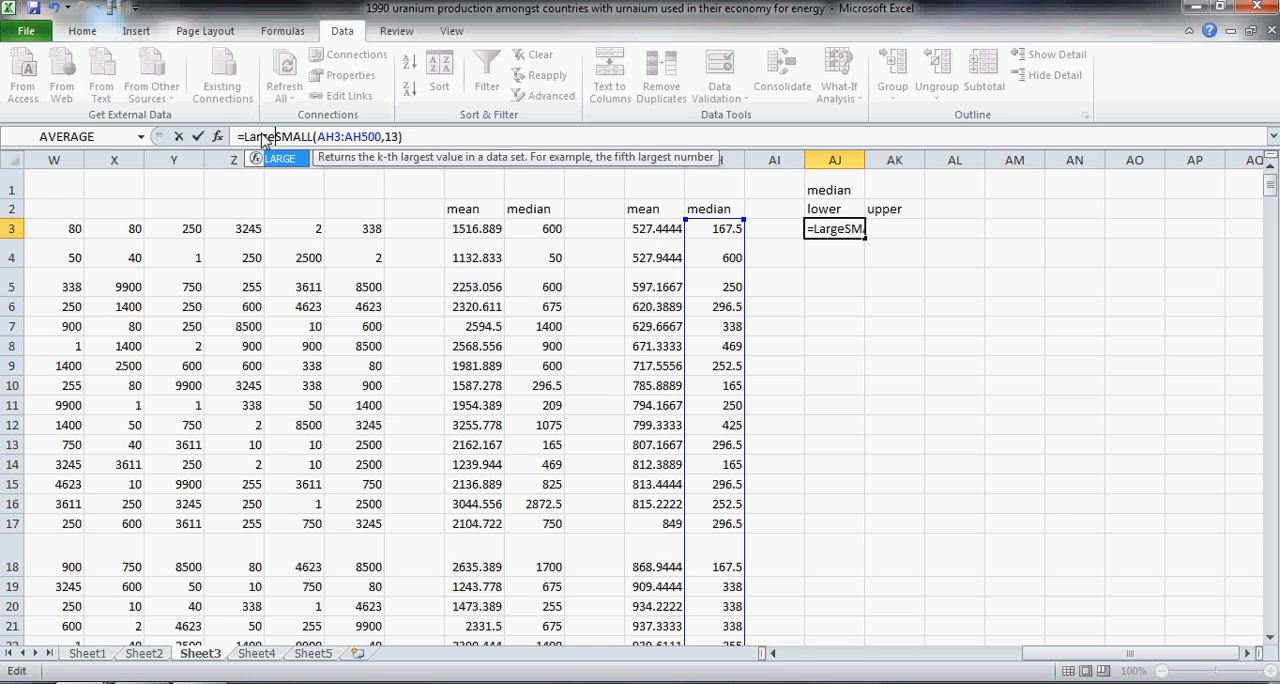
key("Delete")
key("Delete")
key("Delete")
key("Delete")
key("Delete")
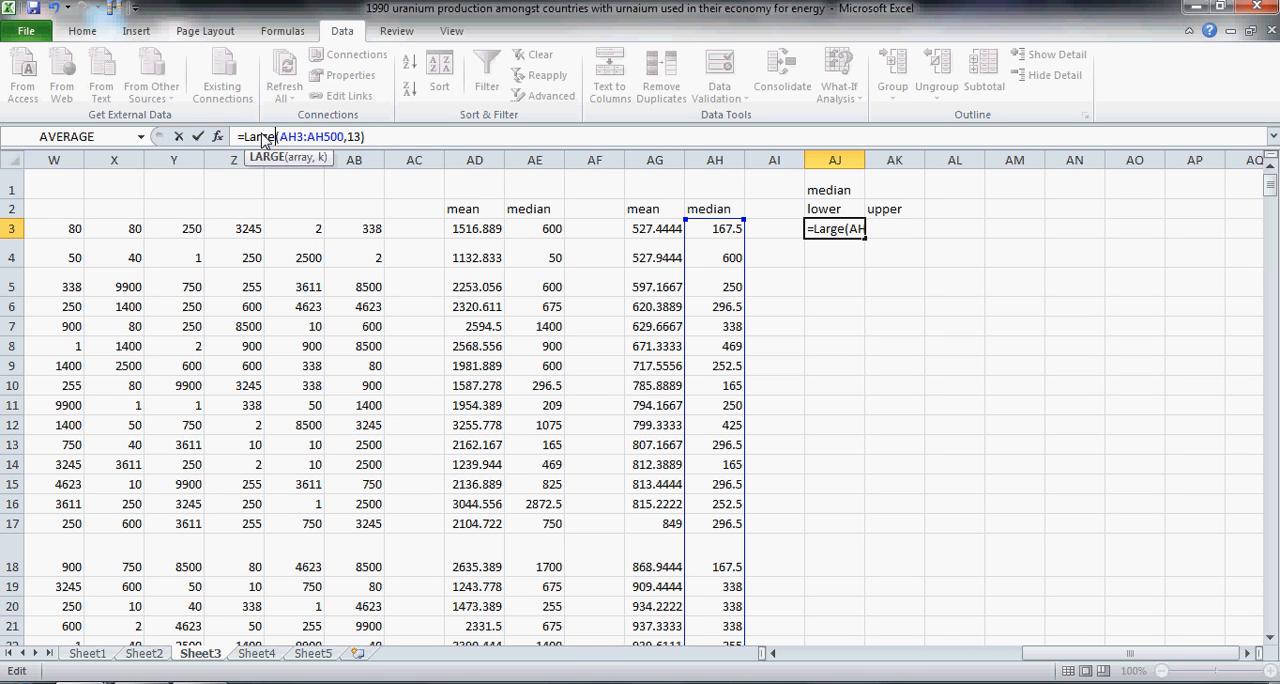
key("Return")
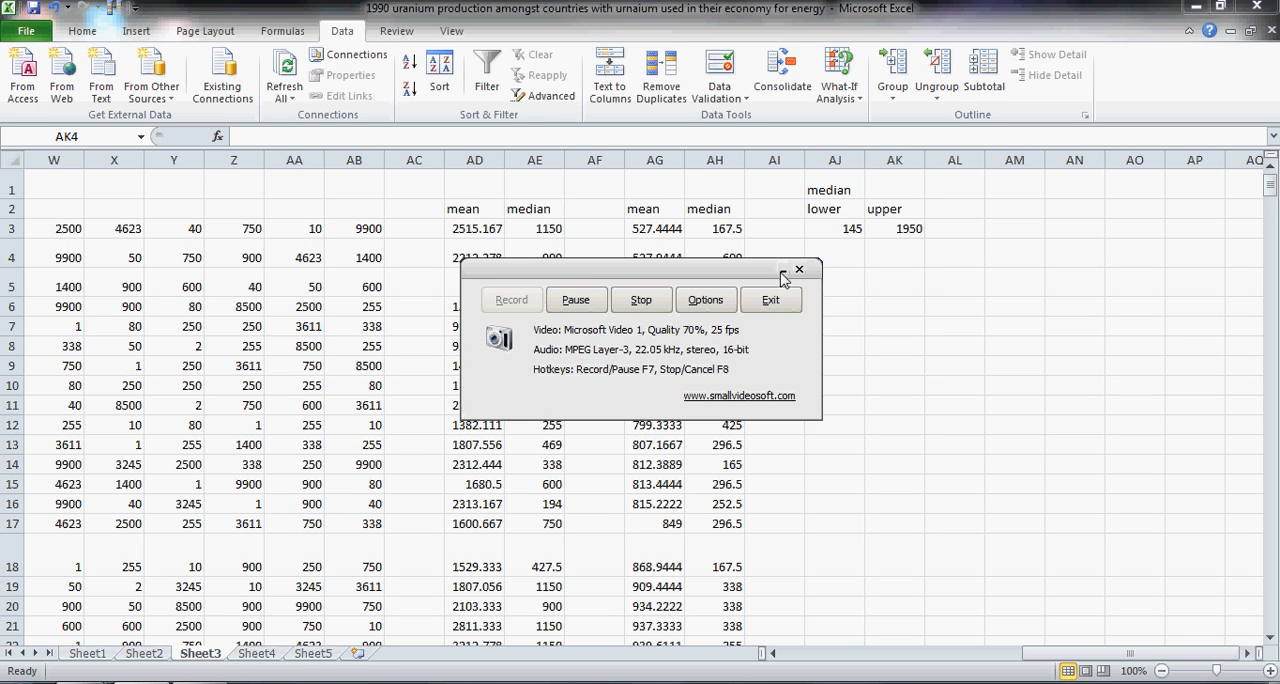
left_click(783, 273)
left_click(905, 233)
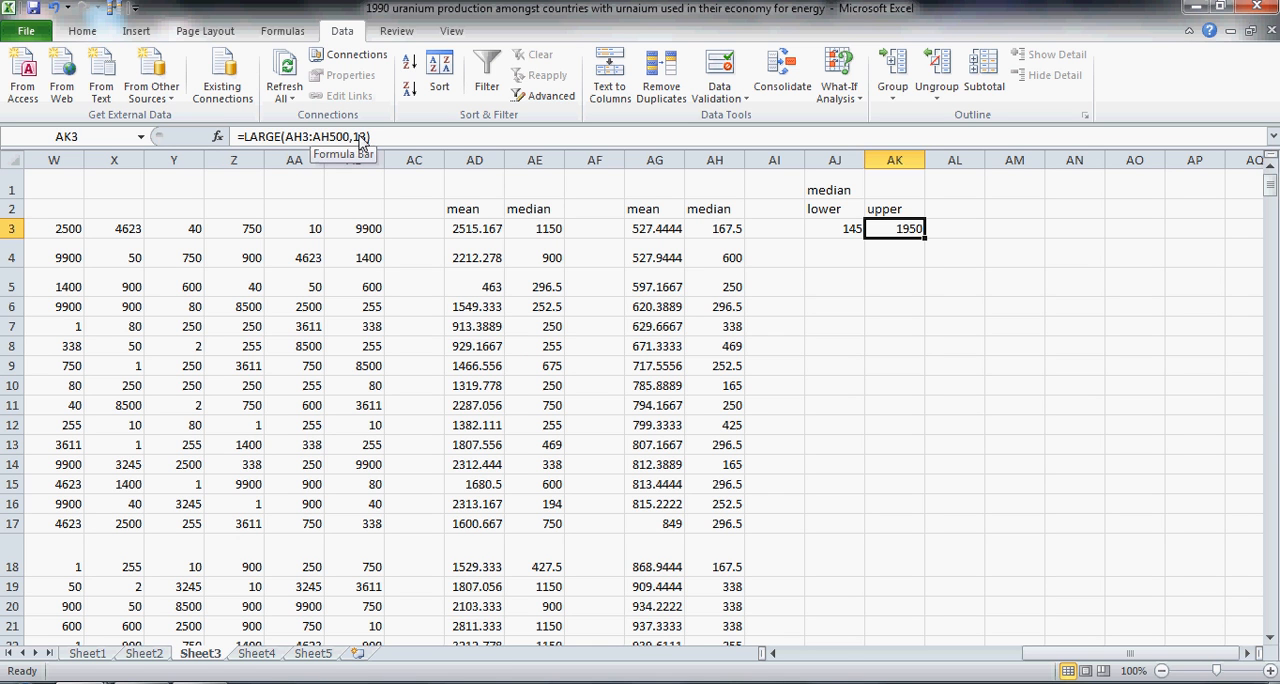
Step: Enter the text "By using bootstrapping to a value of n=497 the confidence interval for the median is" in AM3
left_click(1006, 235)
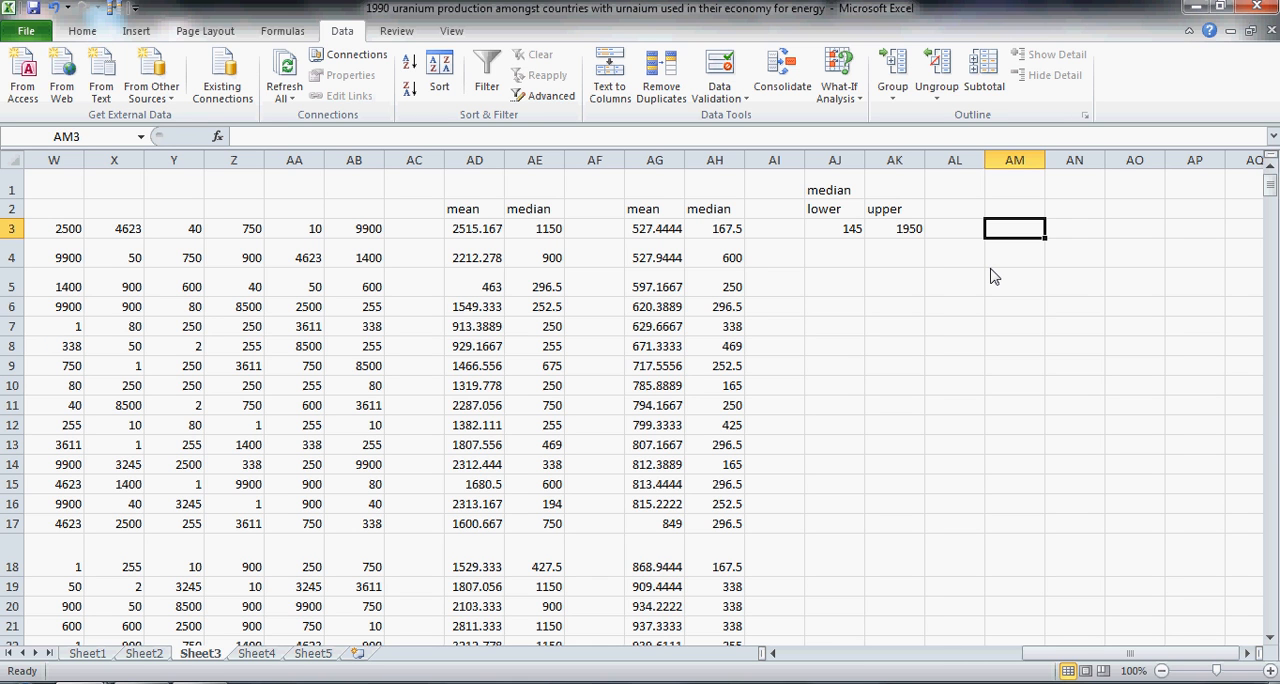
type("By using boot")
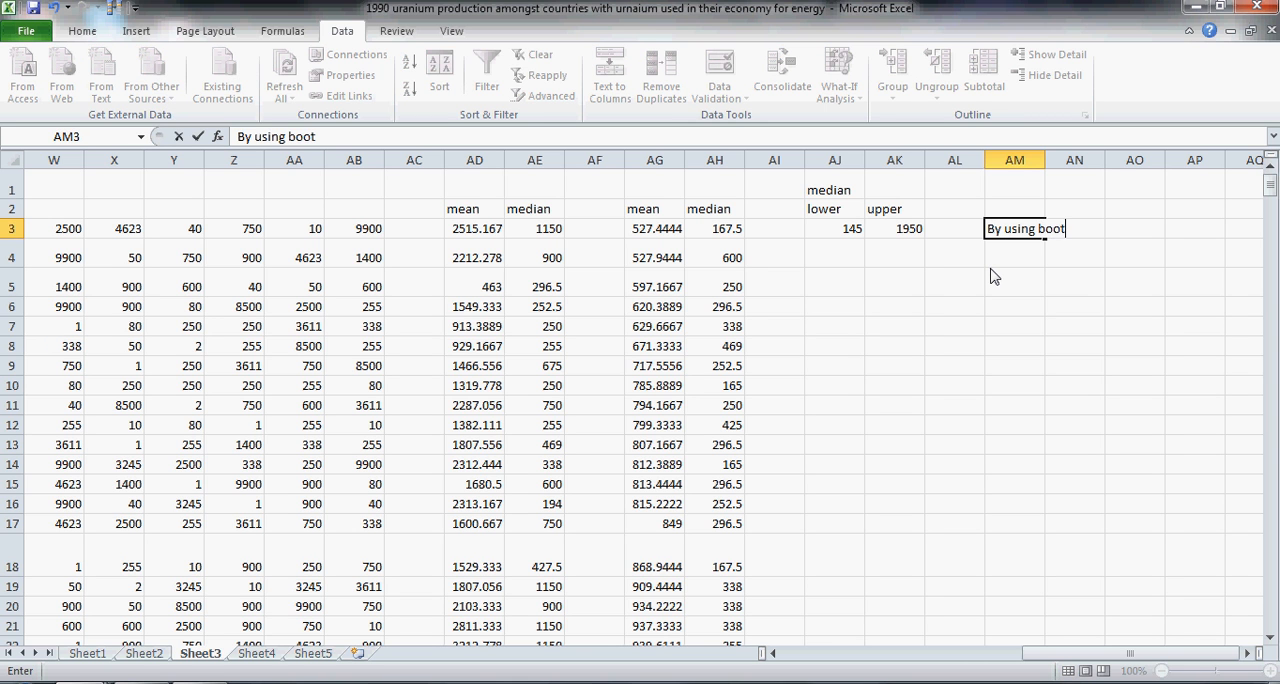
type("strapping")
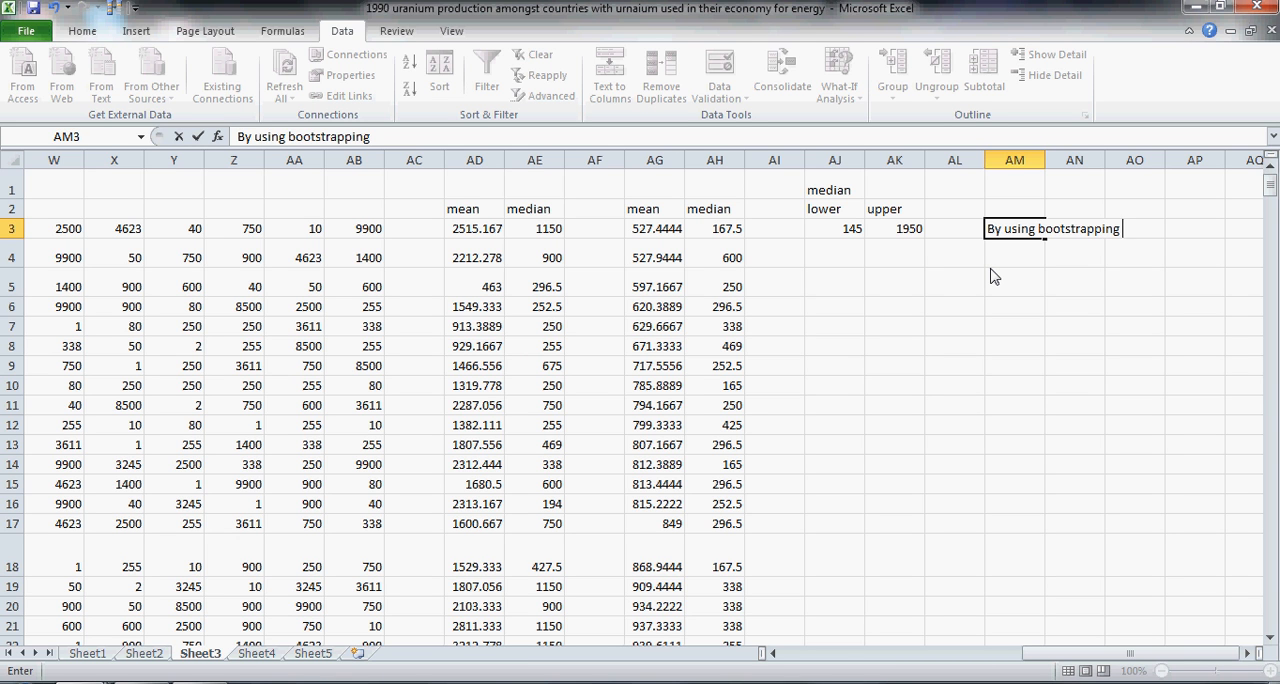
type(" to a value of n=")
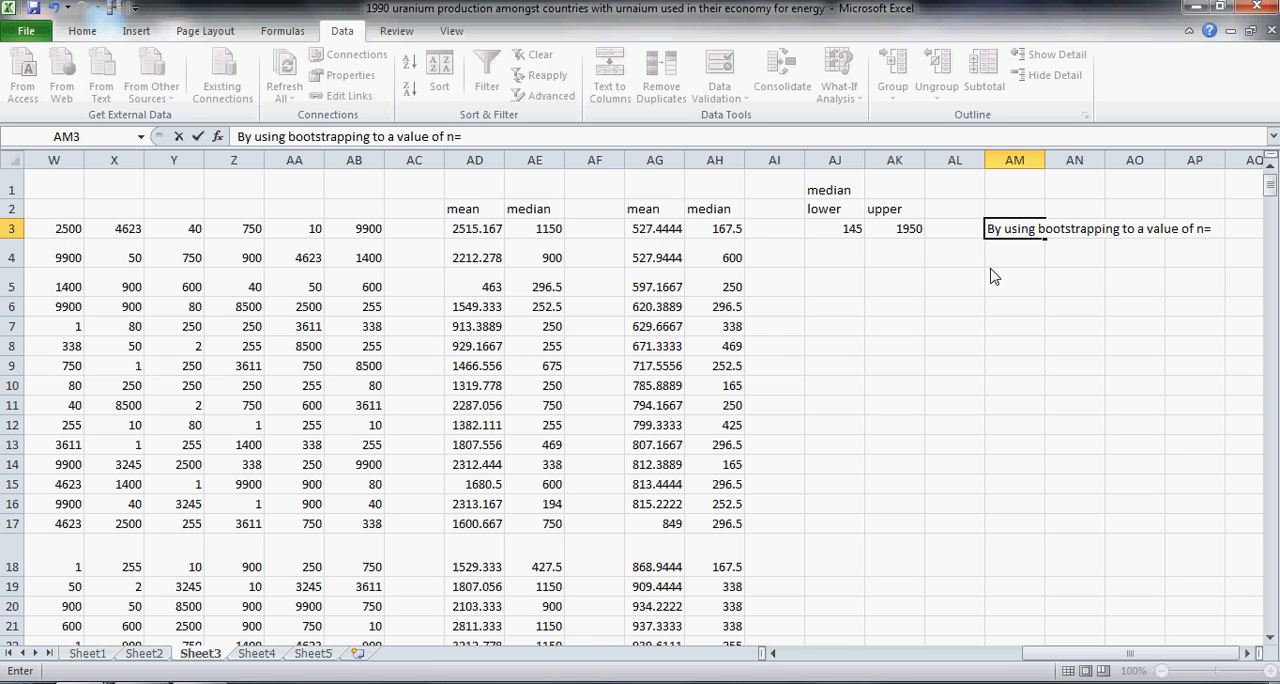
type("500")
key("BackSpace")
key("BackSpace")
key("BackSpace")
type("497 the confiden")
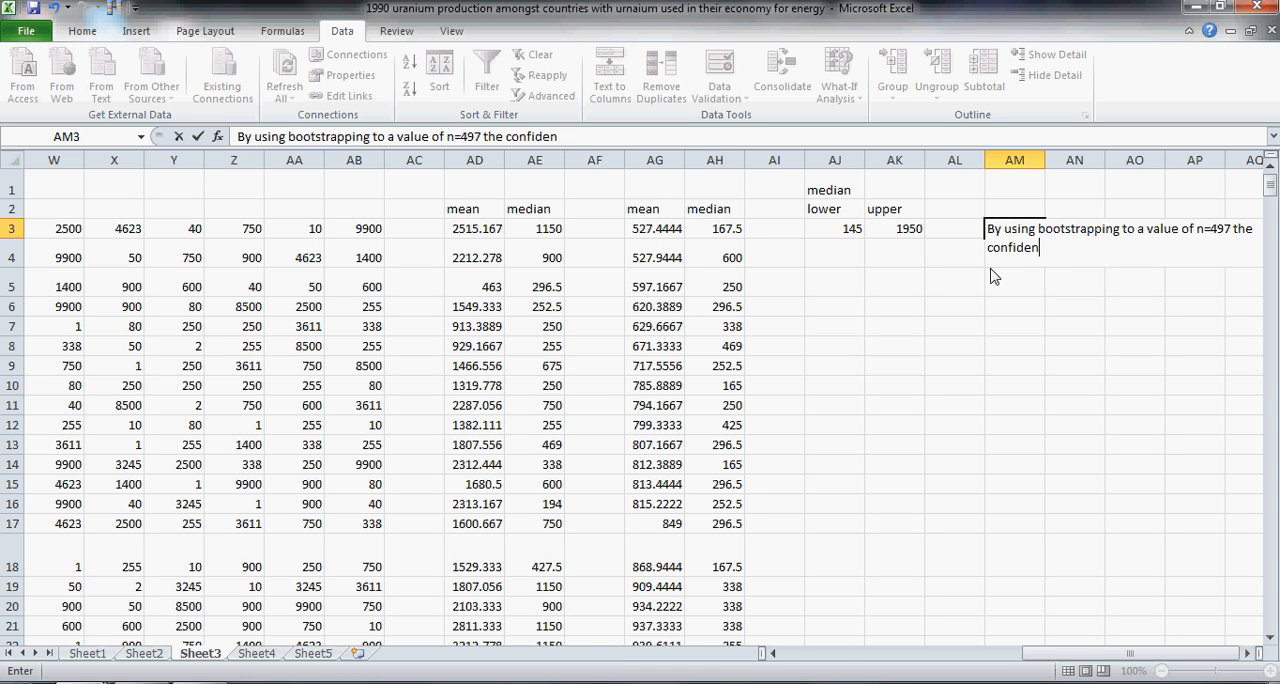
type("ce interval for the median is")
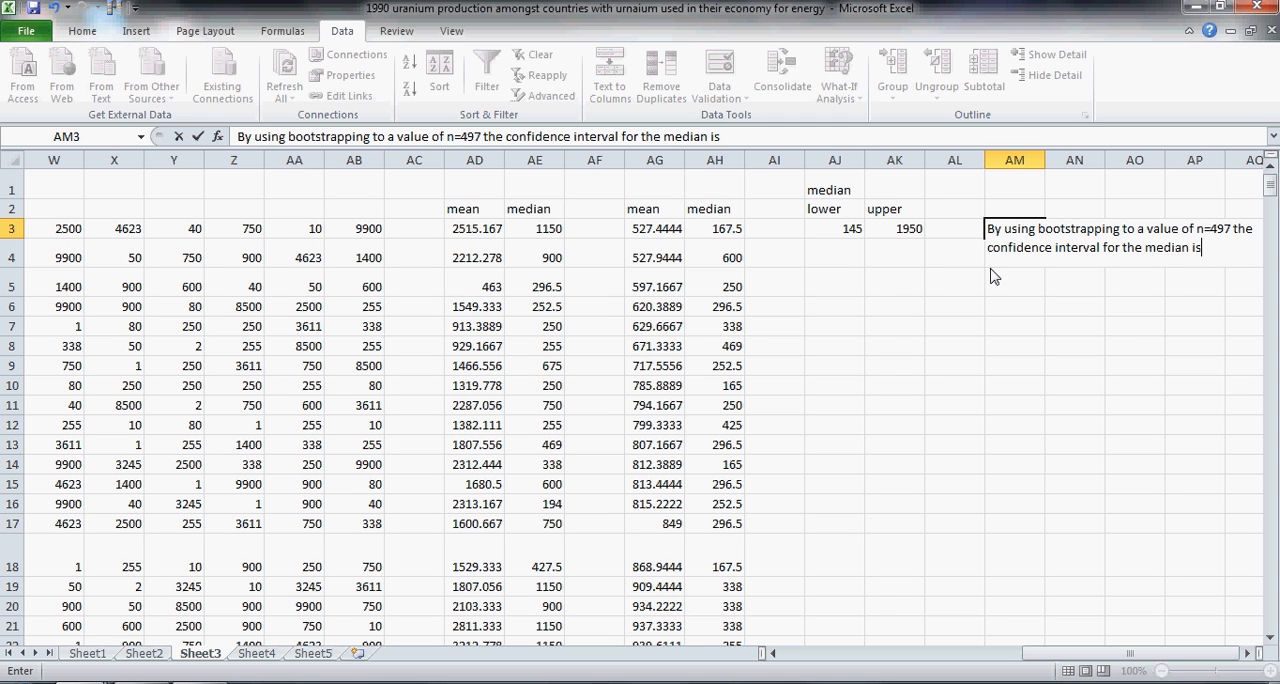
key("Return")
Step: Complete the median conclusion sentence in AM3 by appending the interval 145<median<1950
key("ctrl+Home")
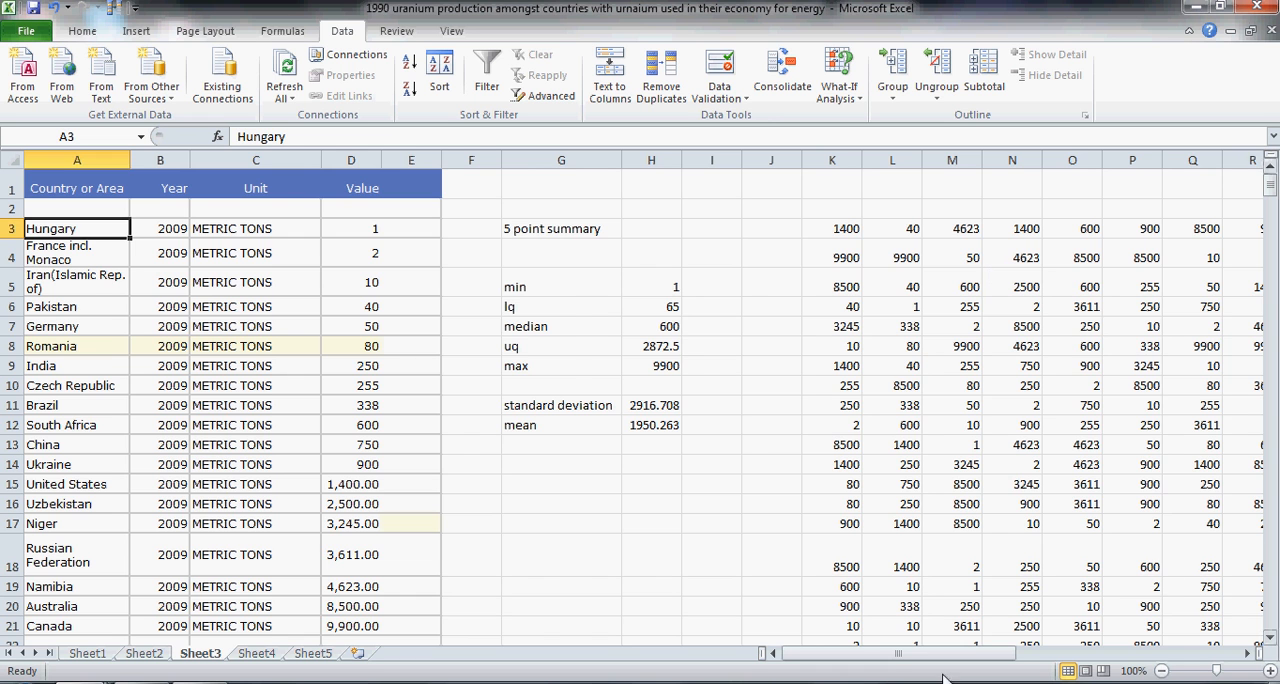
left_click_drag(890, 658, 1252, 670)
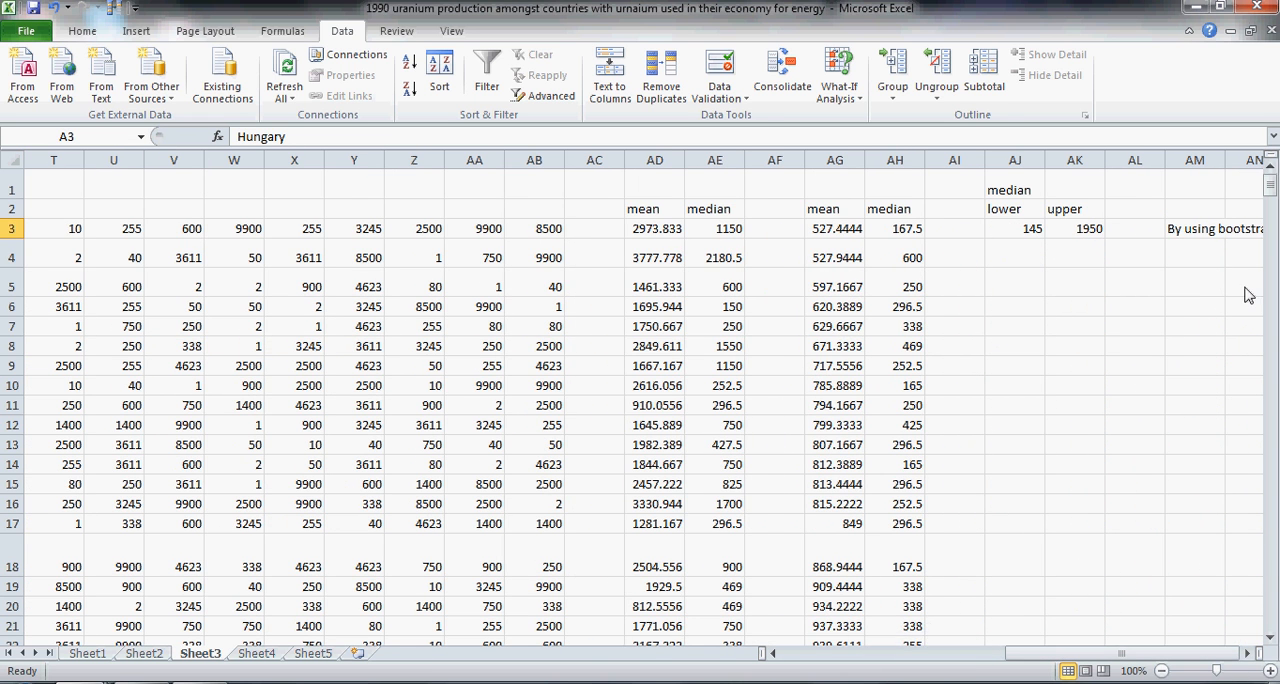
left_click(1199, 228)
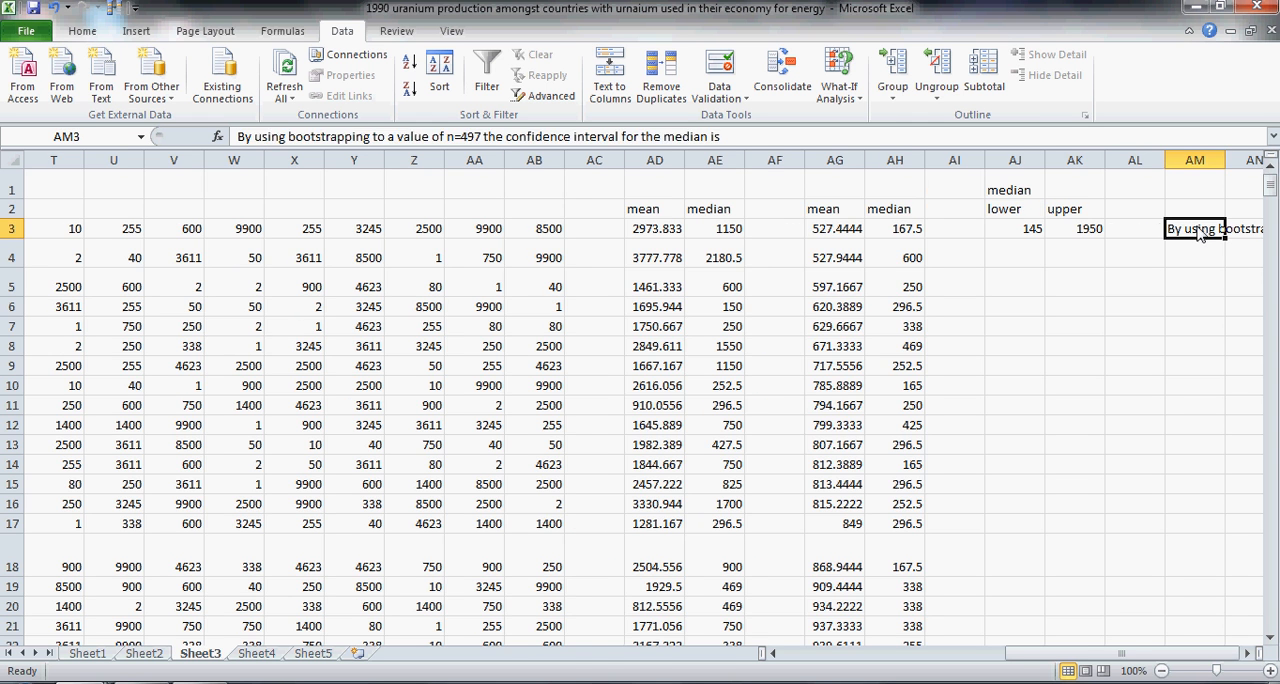
key("Right")
key("Right")
key("Right")
key("Right")
key("Right")
key("Right")
key("Right")
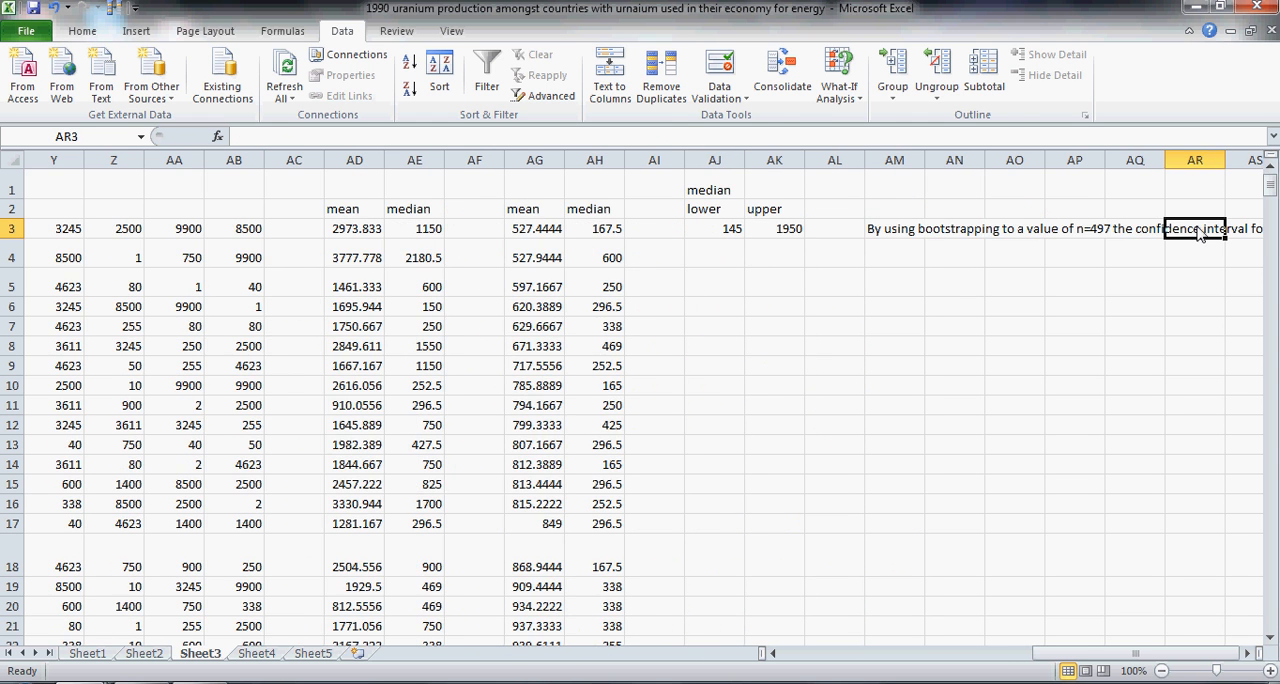
key("Right")
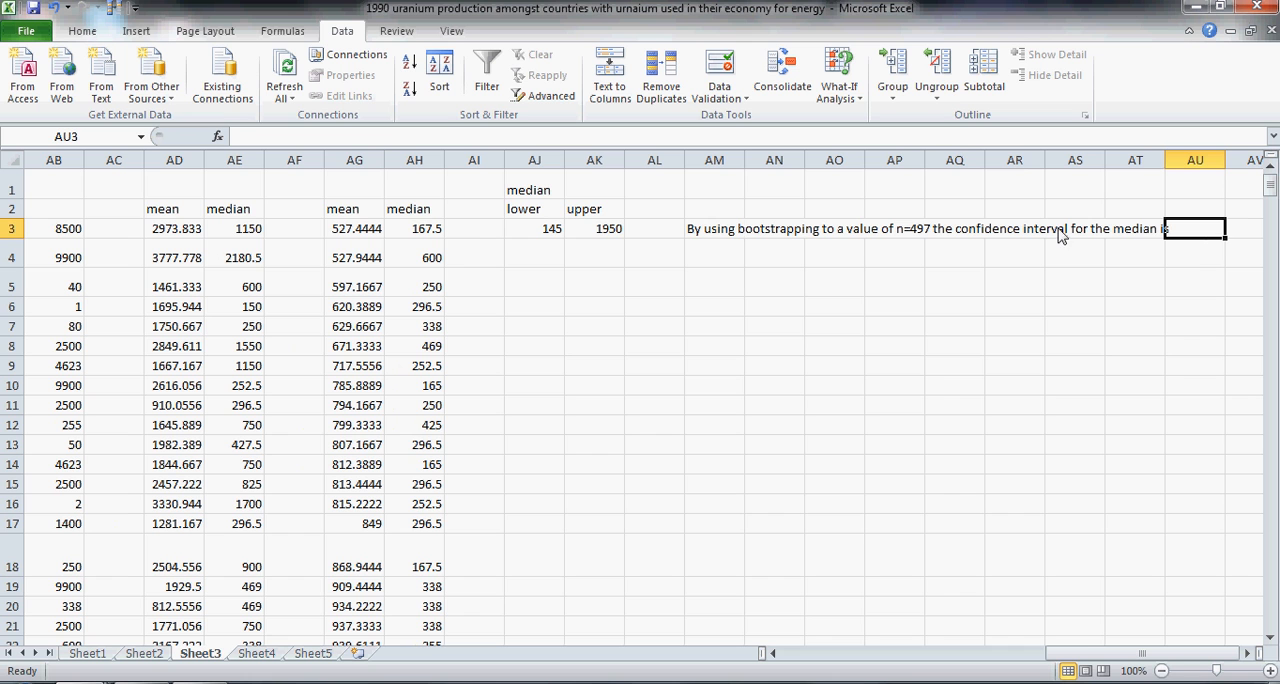
left_click(707, 236)
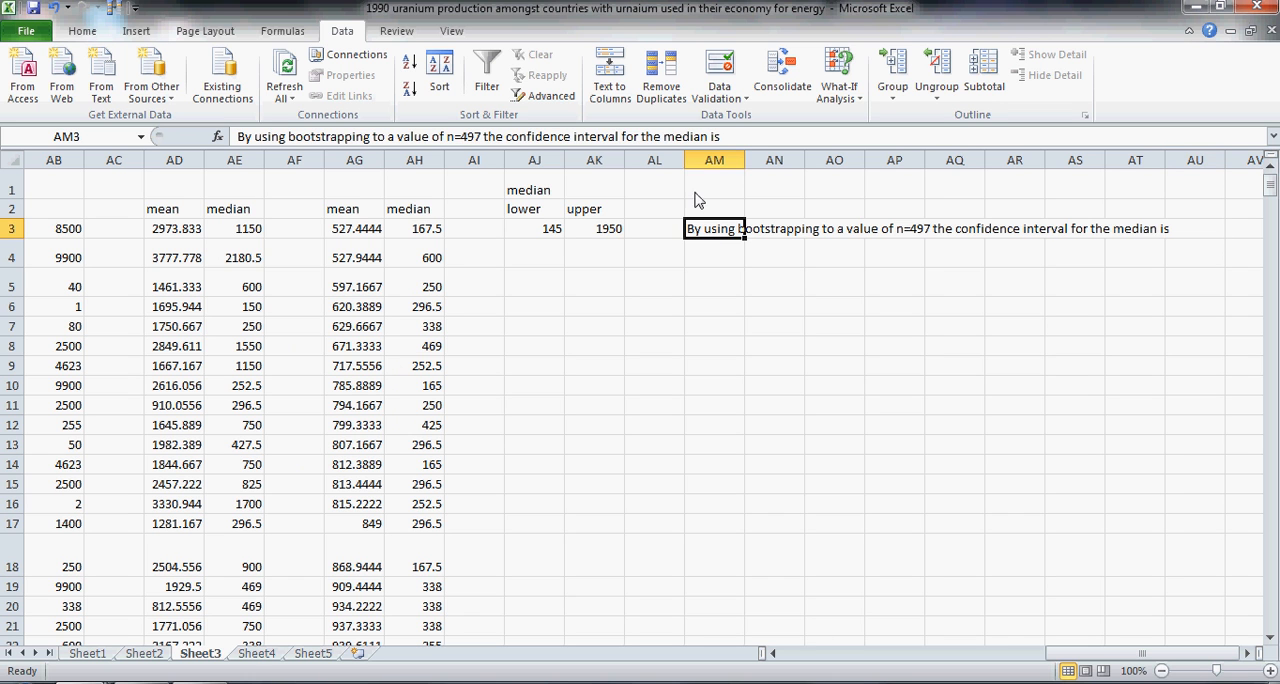
left_click(740, 140)
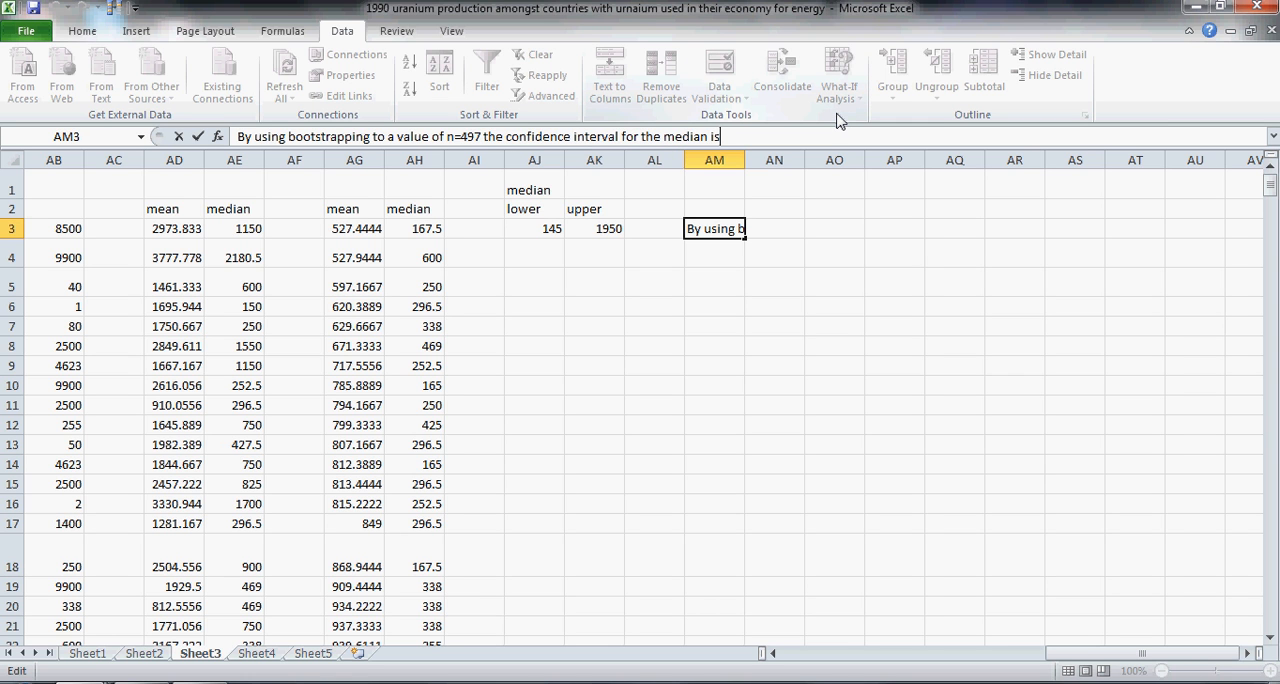
type("145")
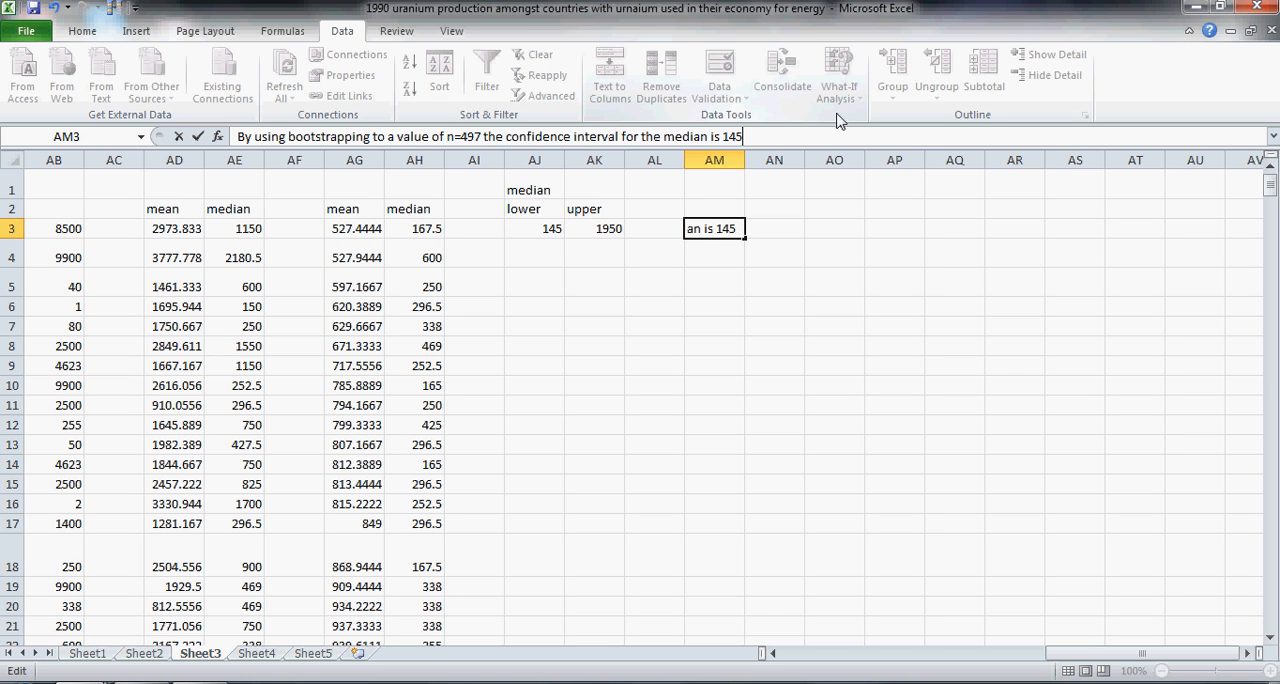
type("<median")
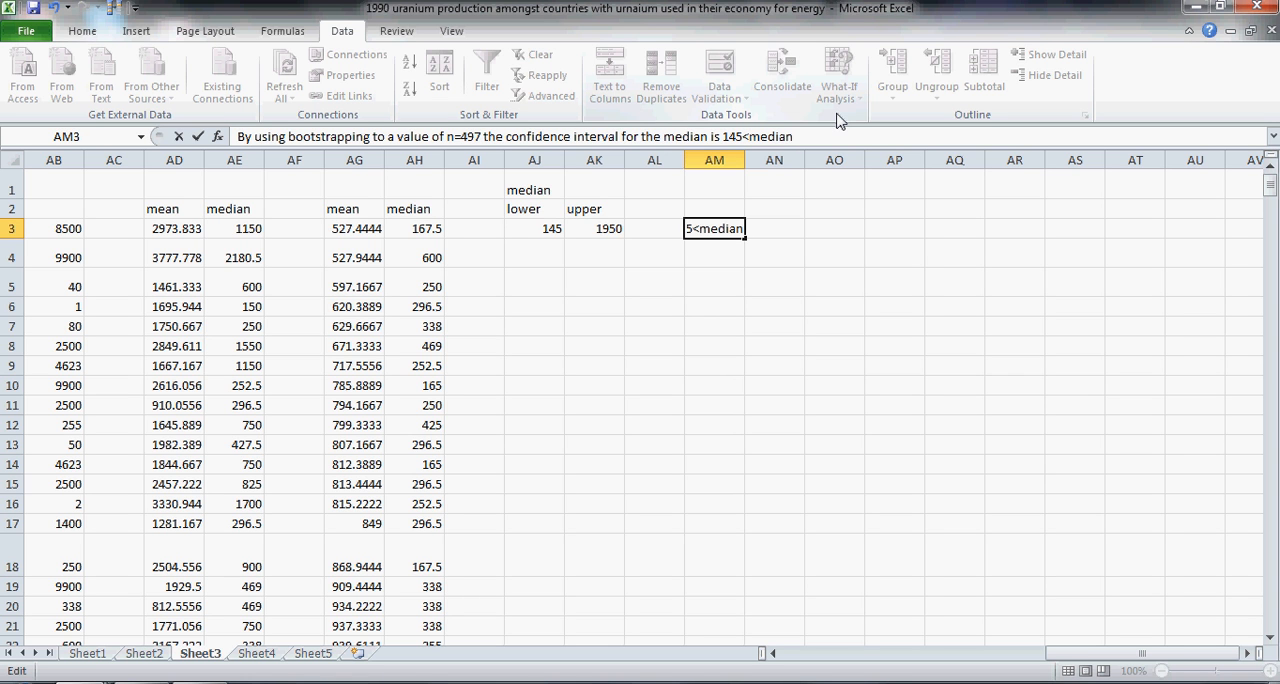
type("<1950")
Step: Enter the label mean in AJ5 for the confidence limits of the means
left_click(536, 289)
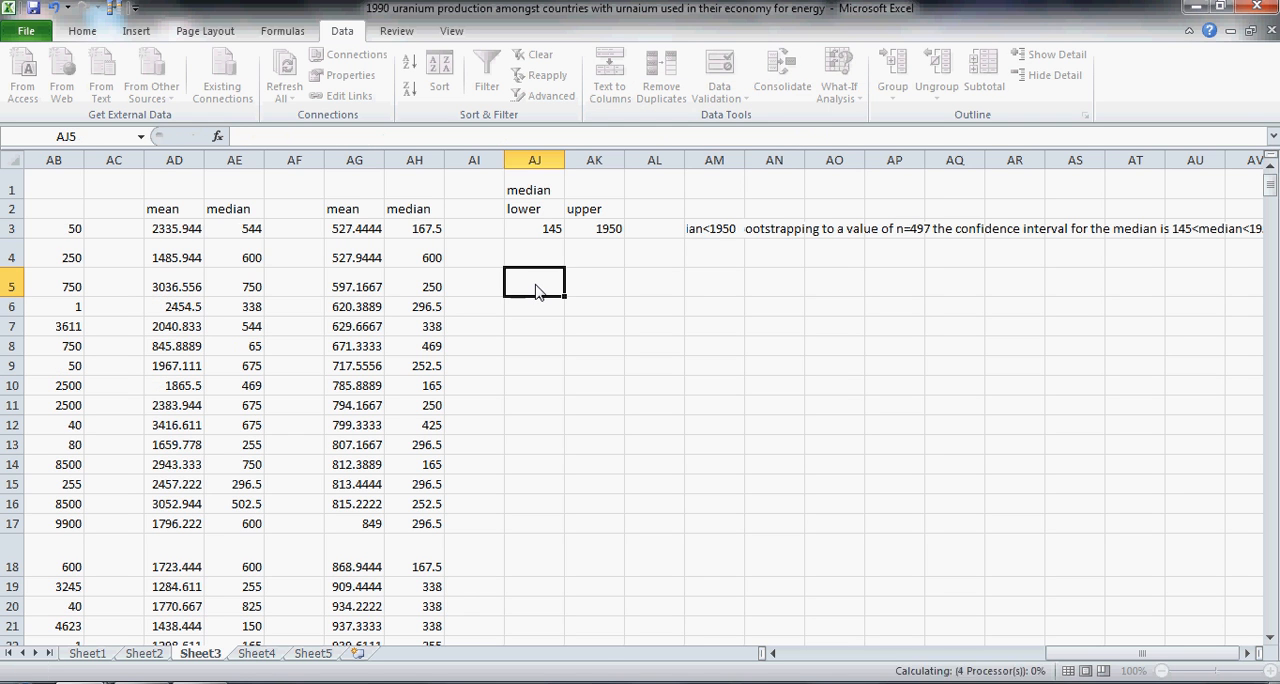
type("me")
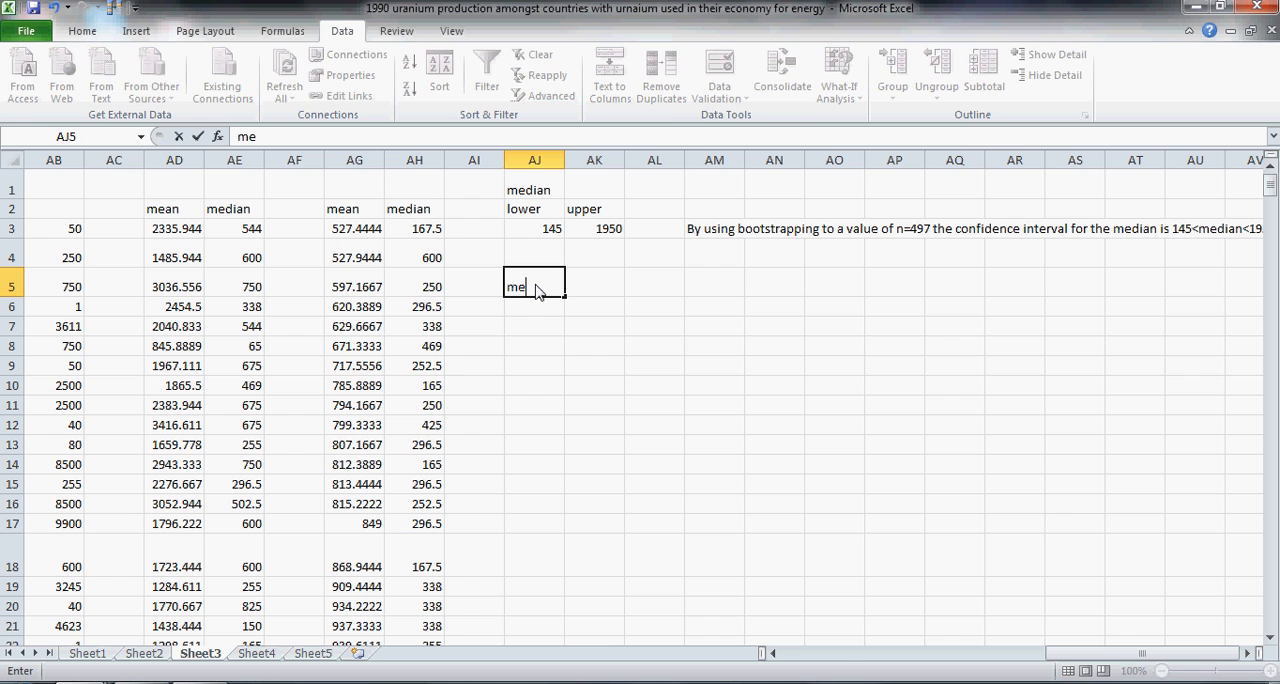
type("an")
Step: Enter the formula =SMALL(AG3:AG500,13) in AJ6 for the lower limit of the means
left_click(535, 310)
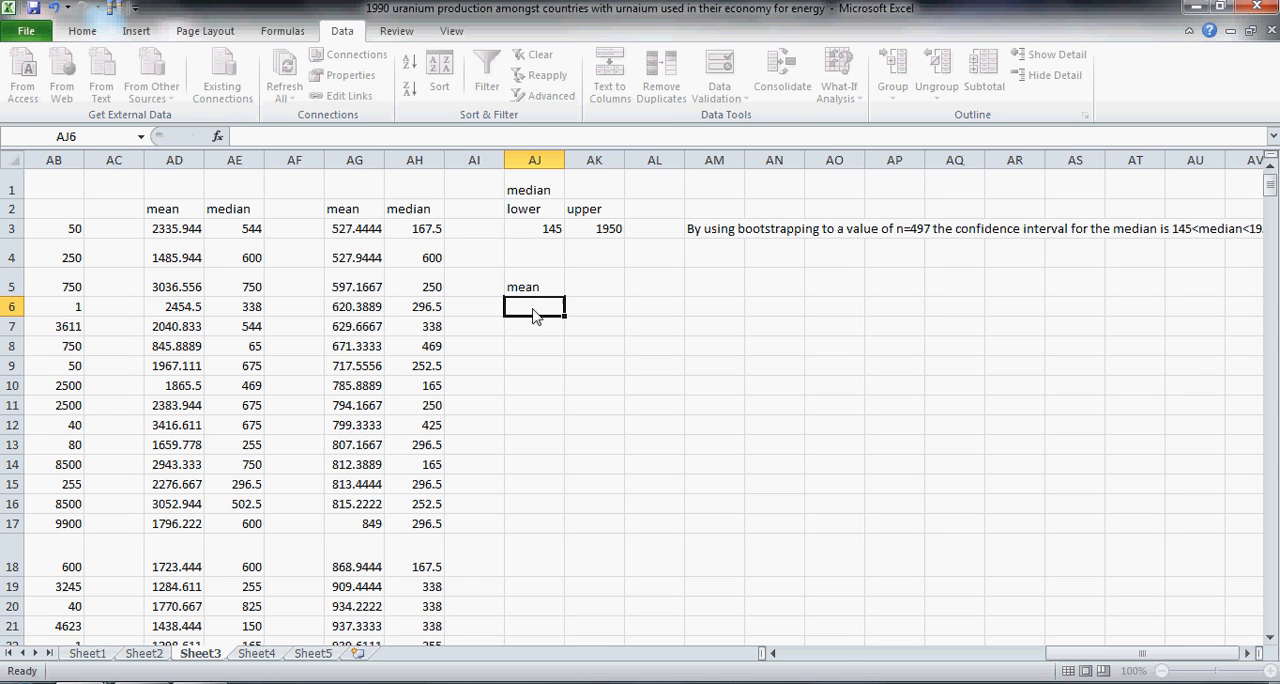
type("=small")
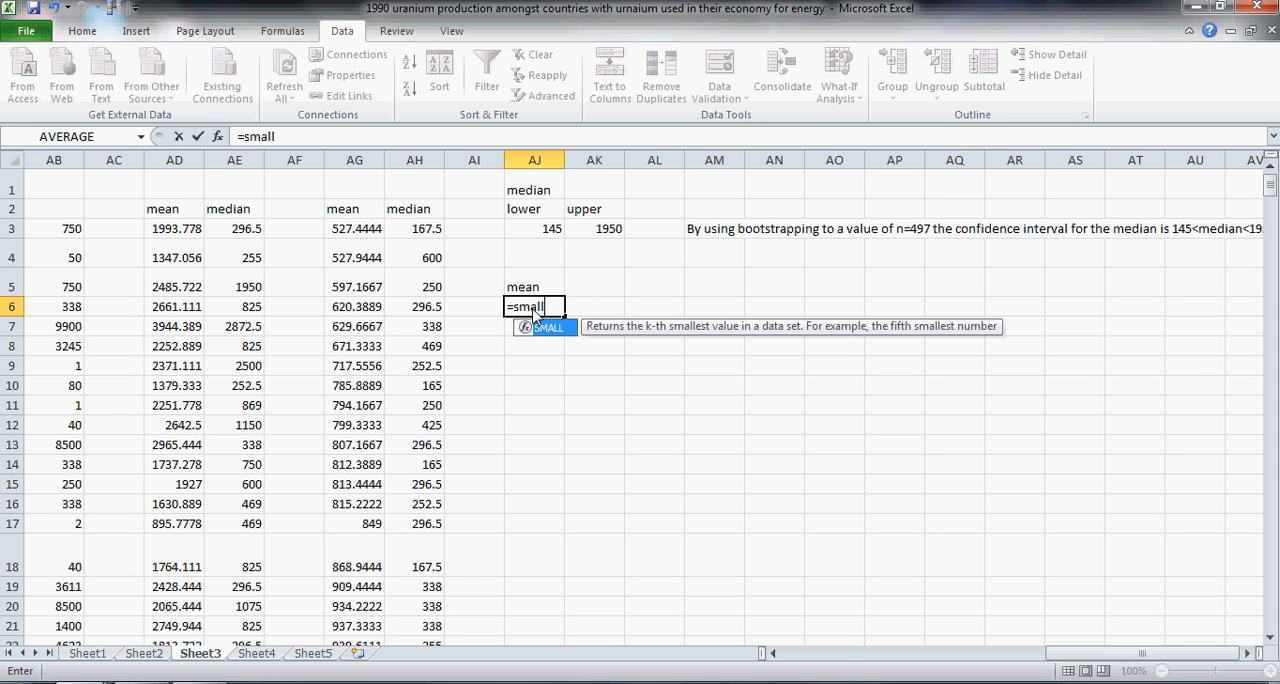
key("Tab")
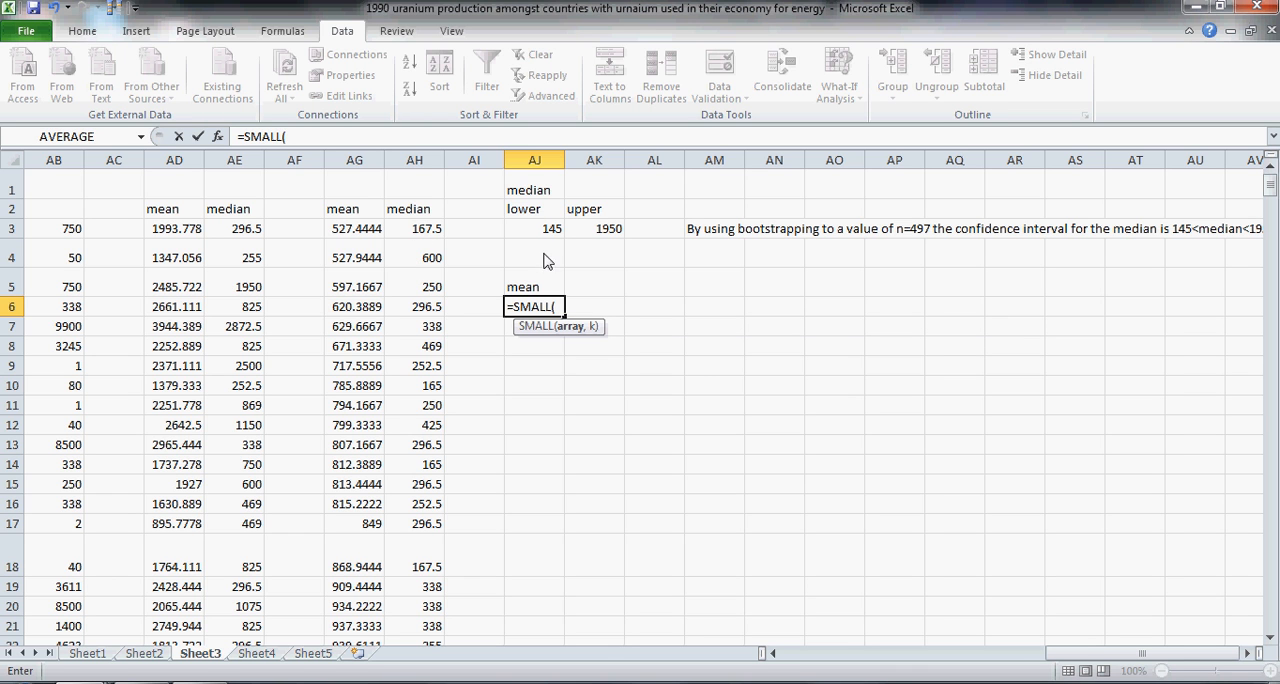
left_click(338, 232)
left_click_drag(338, 232, 362, 632)
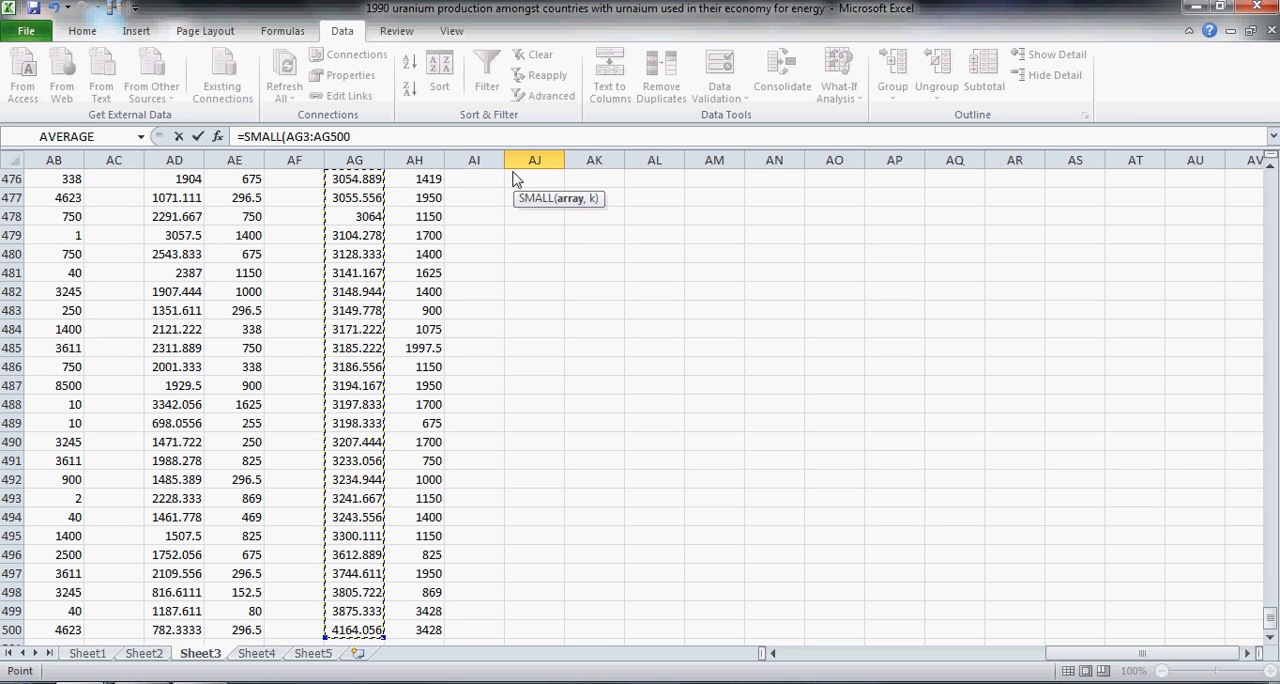
left_click(475, 140)
type(",")
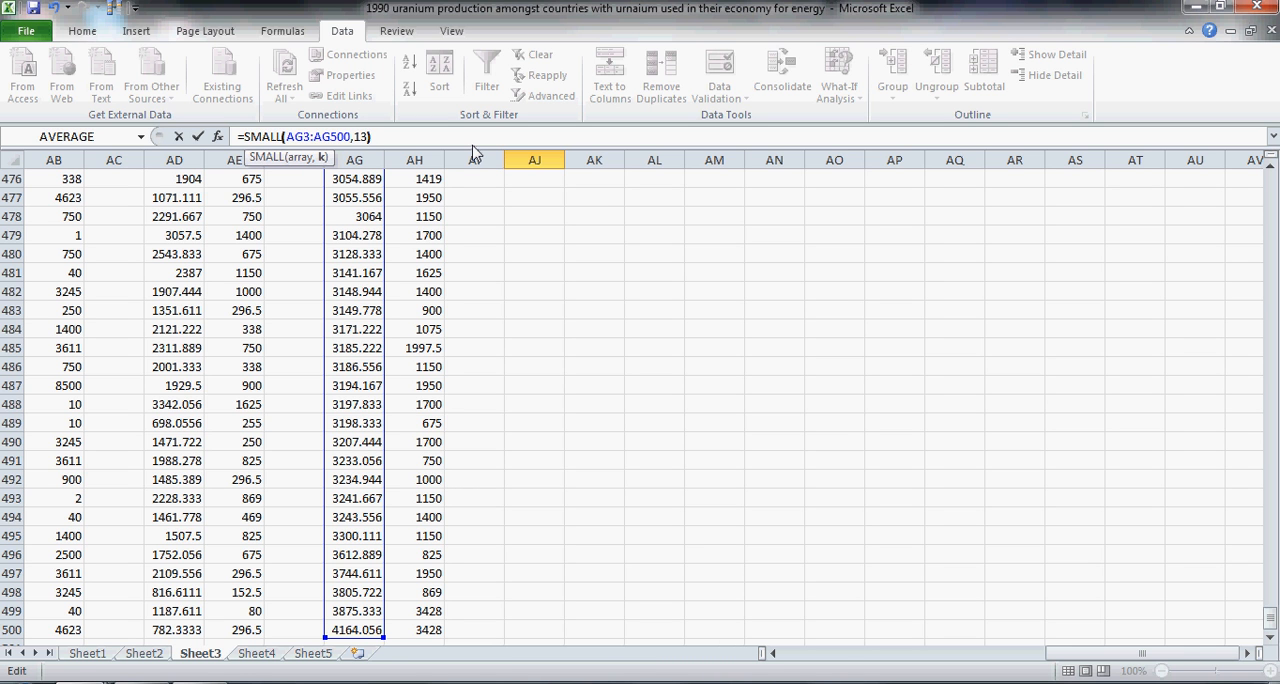
type("13)")
key("Escape")
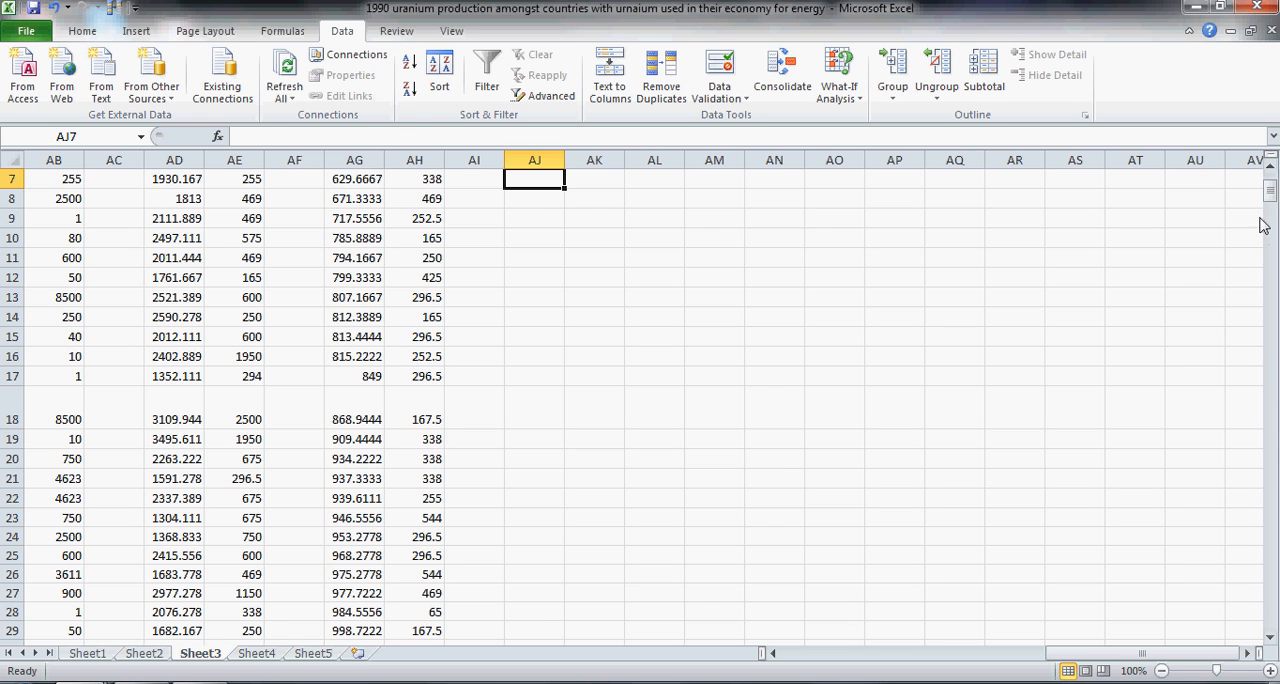
Step: Copy the text of the SMALL formula in AJ6 for reuse in the upper limit of the means
left_click_drag(1272, 200, 1272, 182)
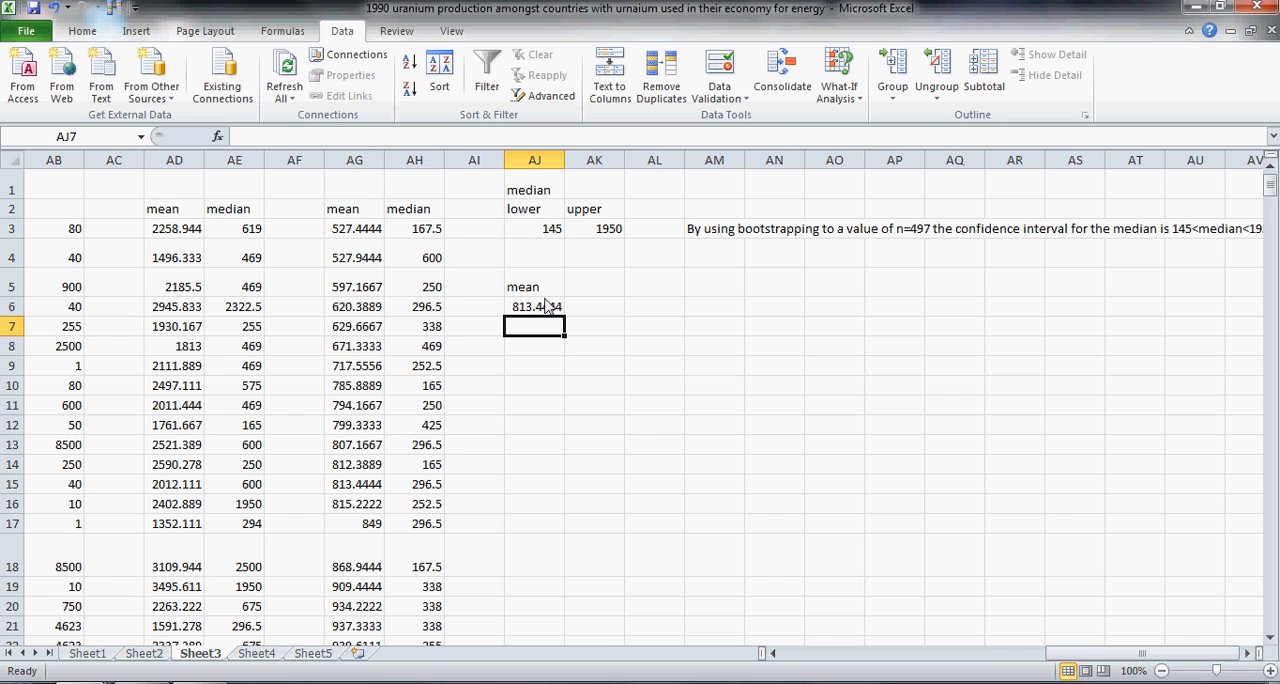
left_click(603, 308)
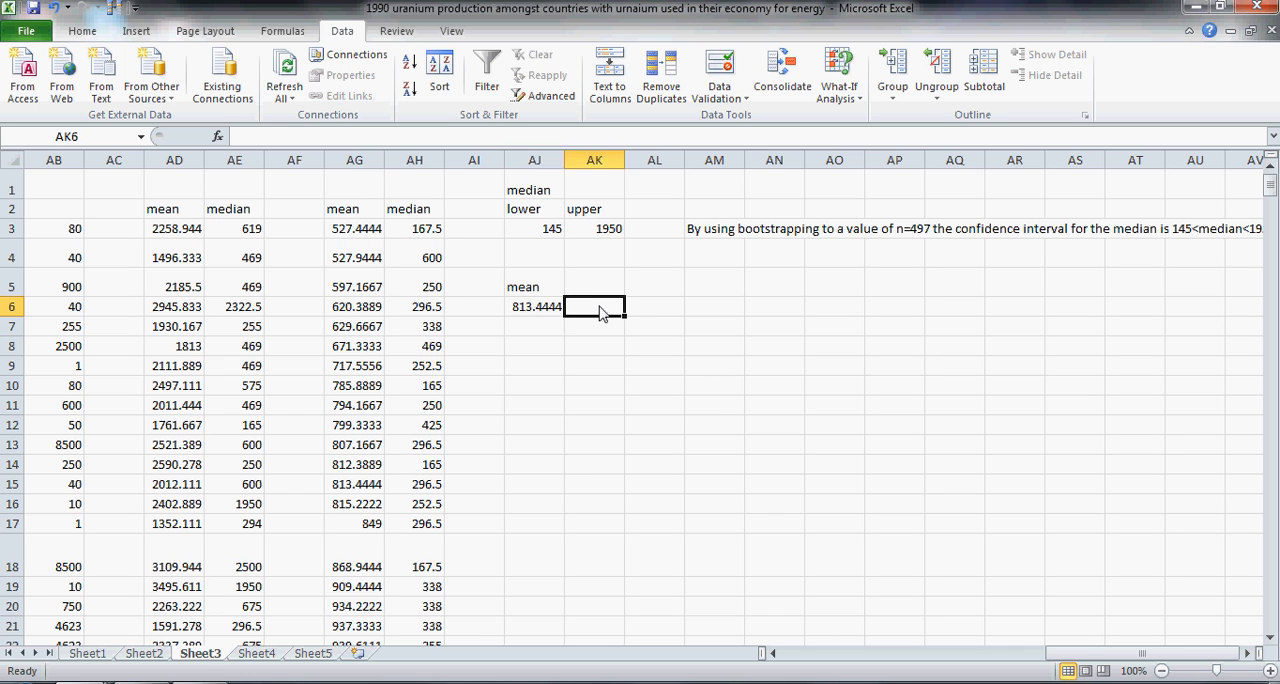
left_click(528, 308)
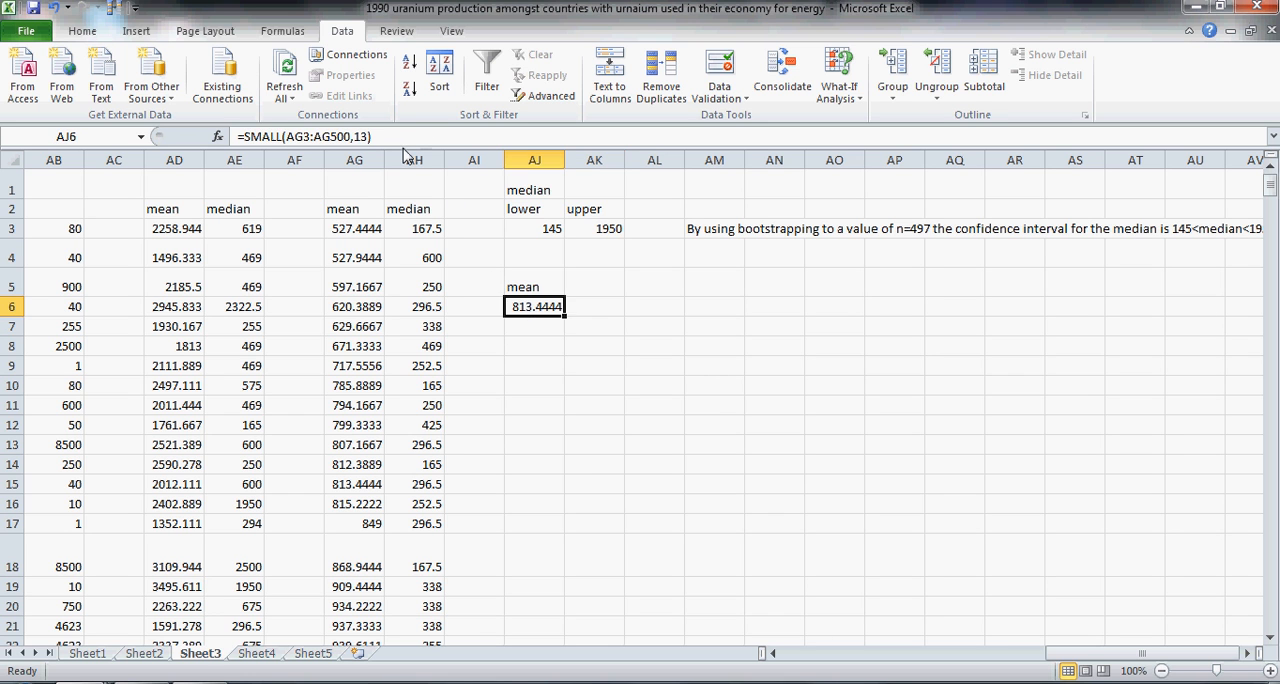
left_click_drag(388, 137, 243, 130)
key("ctrl+c")
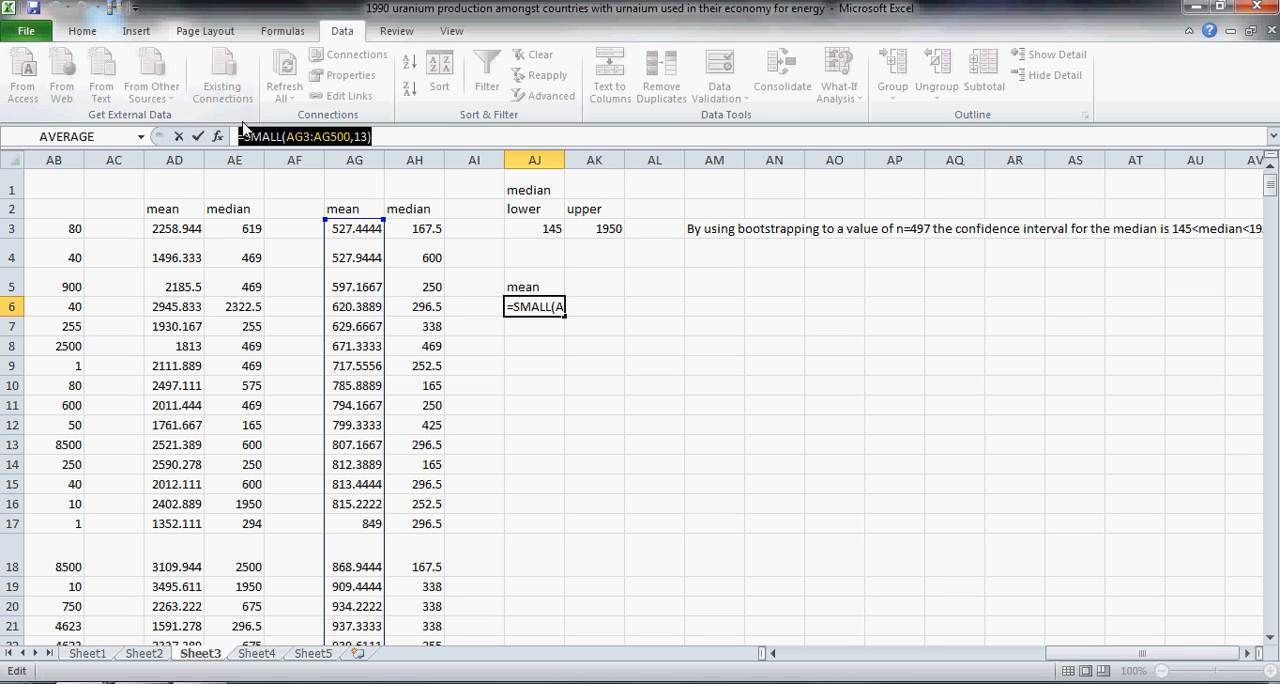
type("=")
left_click(598, 312)
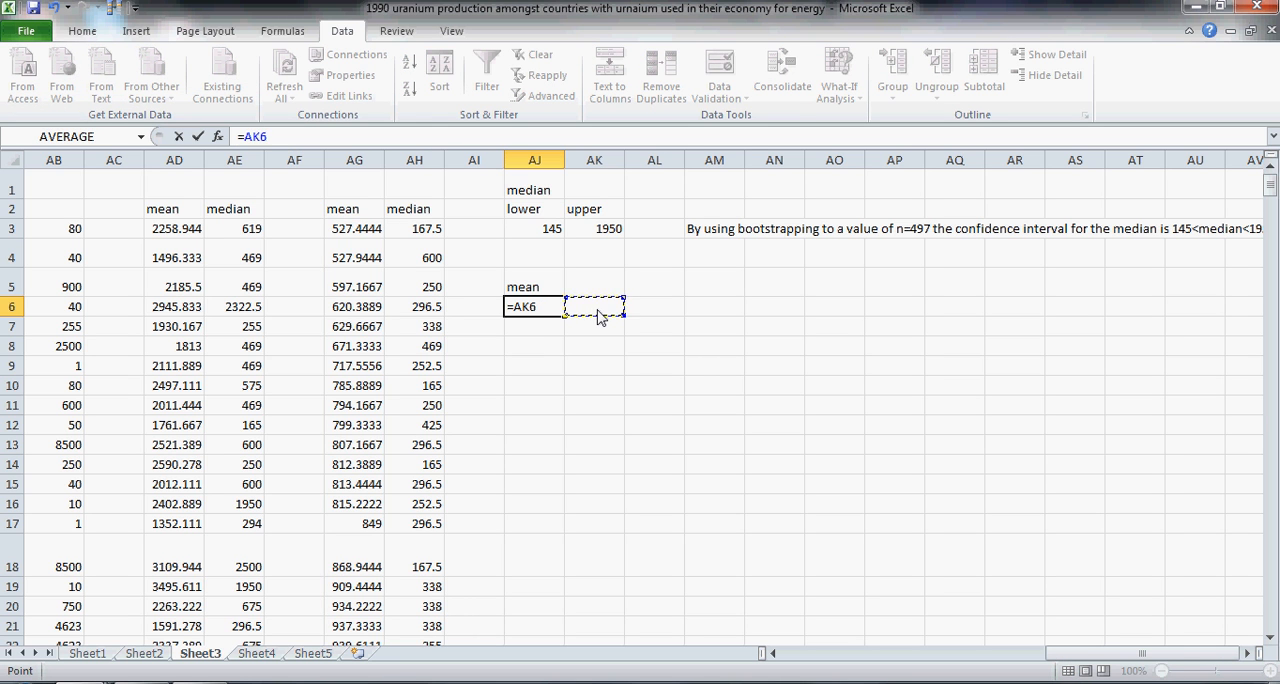
left_click(553, 334)
left_click(606, 354)
left_click(606, 353)
key("Return")
key("ctrl+z")
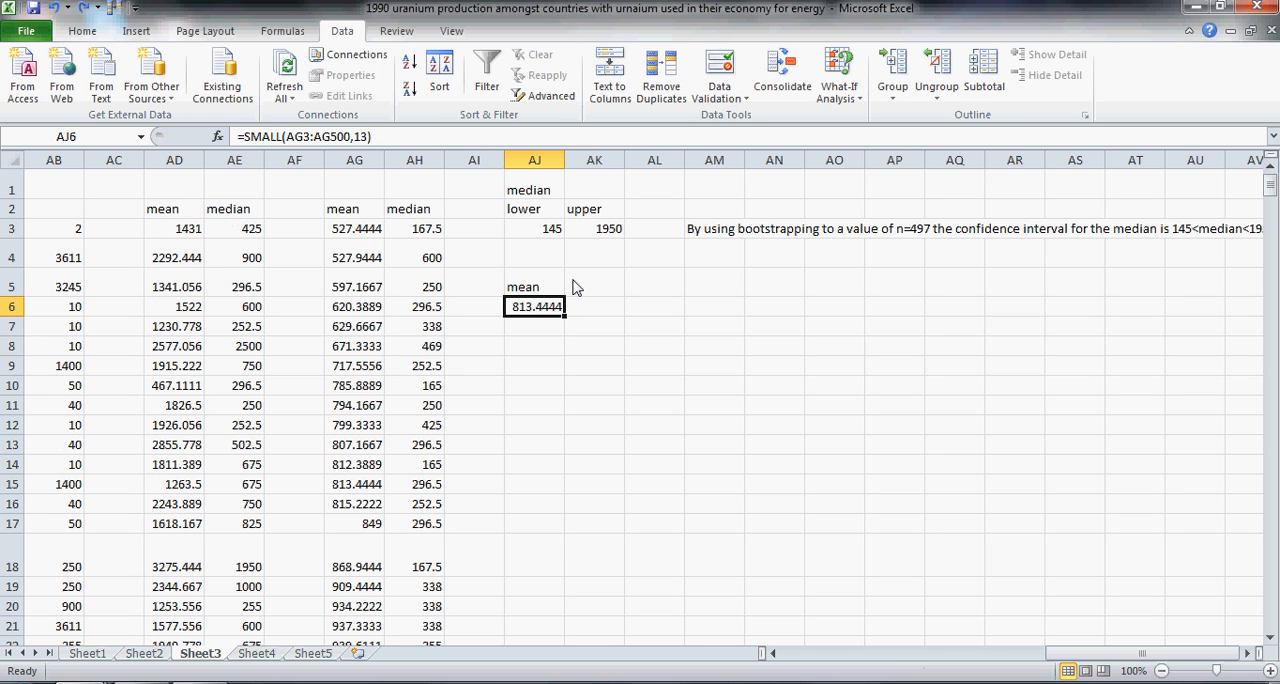
Step: Paste the copied formula into AK6 and replace SMALL with LARGE to give =LARGE(AG3:AG500,13) as the upper limit of the means
left_click(600, 316)
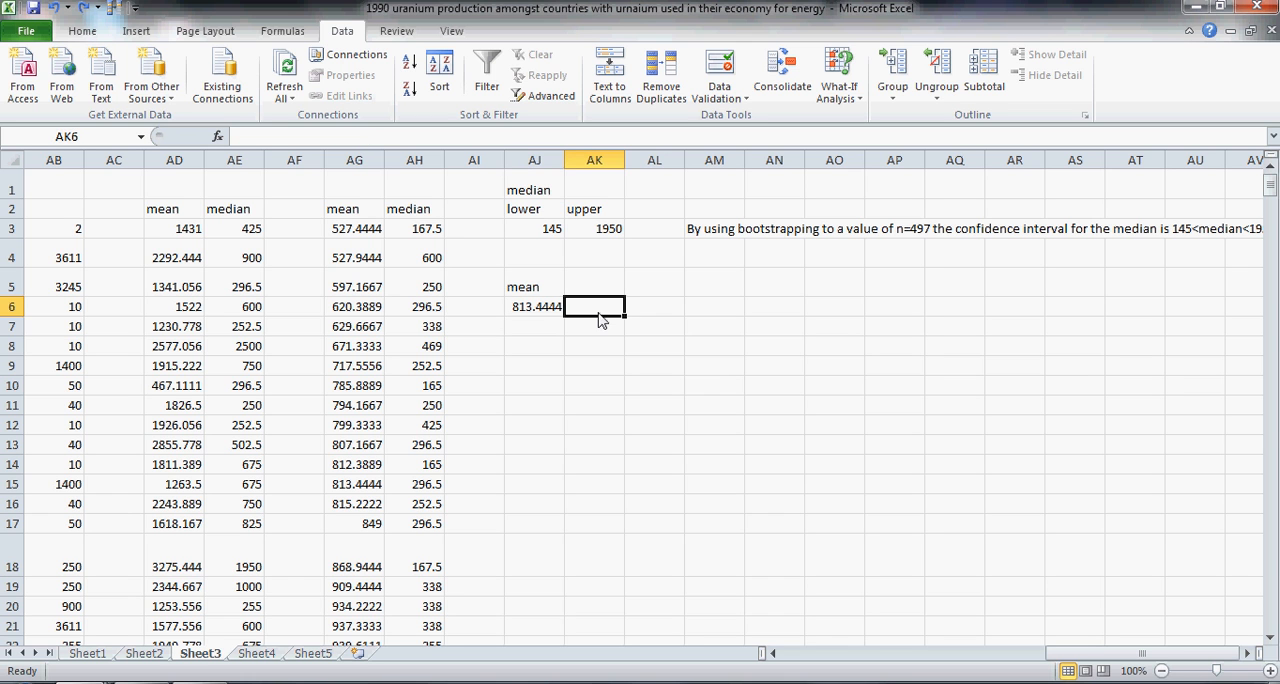
left_click(433, 140)
key("ctrl+v")
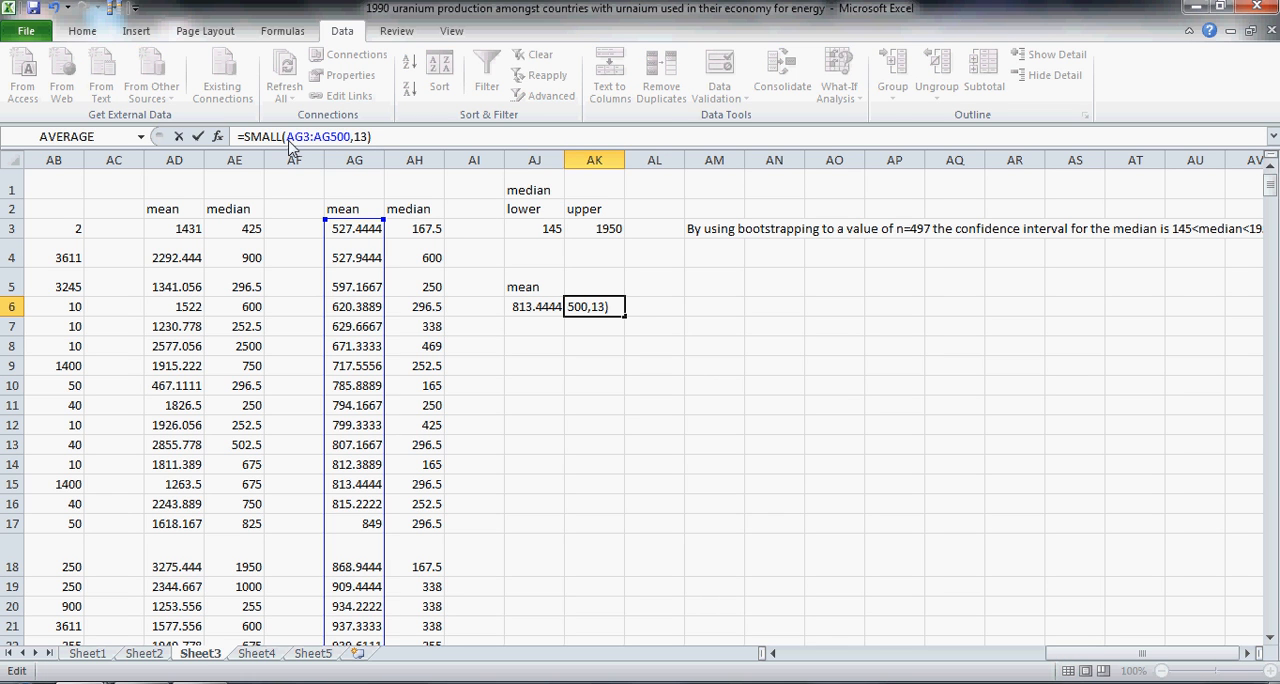
left_click_drag(270, 143, 248, 143)
type("LARGE")
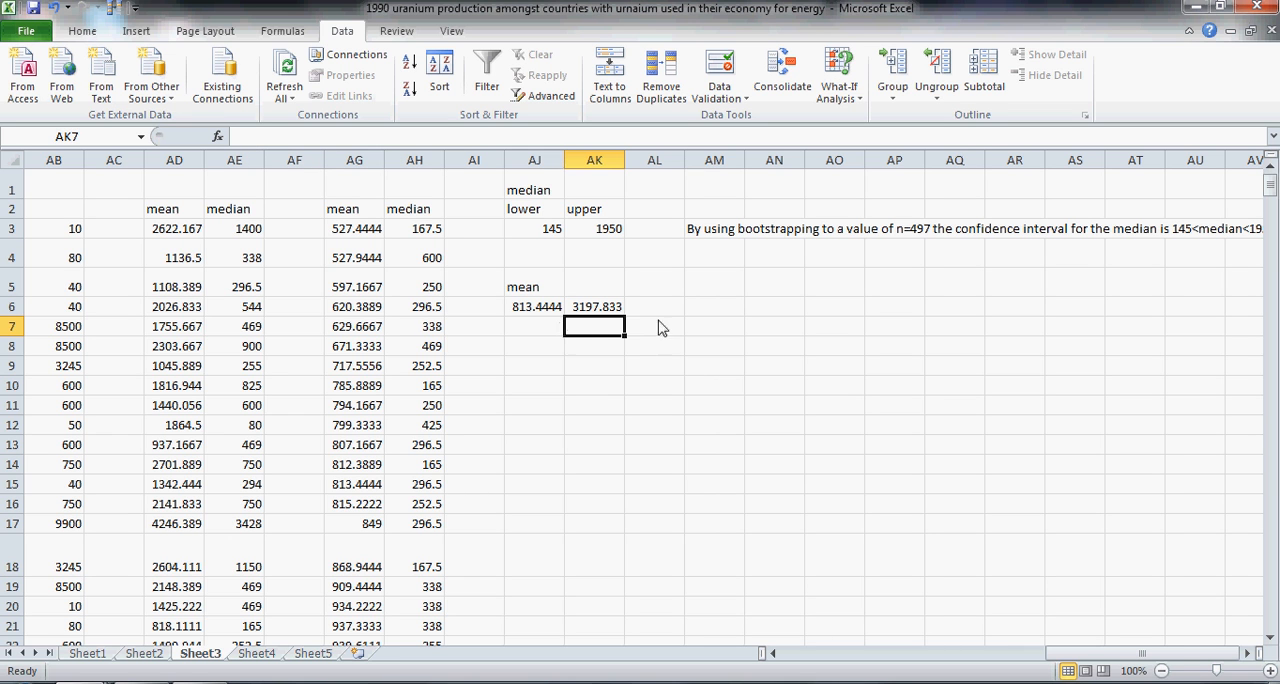
Step: Start the conclusion in AM6 with the text "By using bootstrapping to a value of n=497 the 95% confidence interval for the mean"
left_click(712, 313)
type("B")
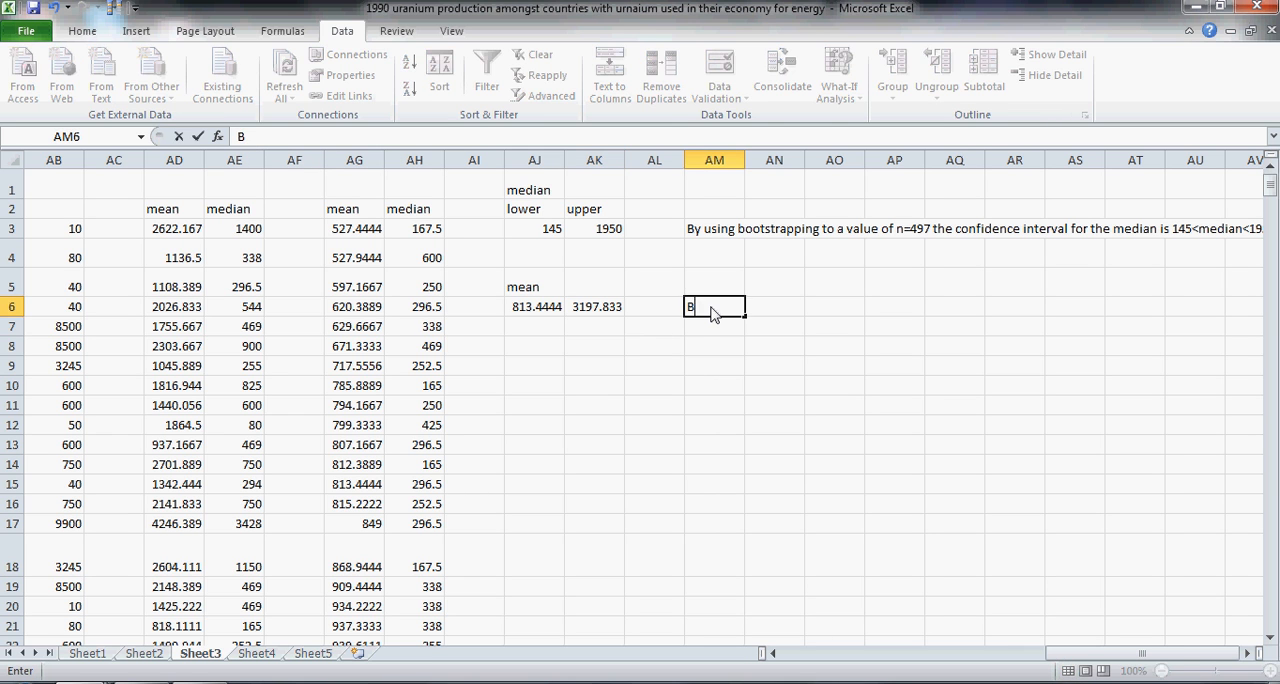
type("y using boots")
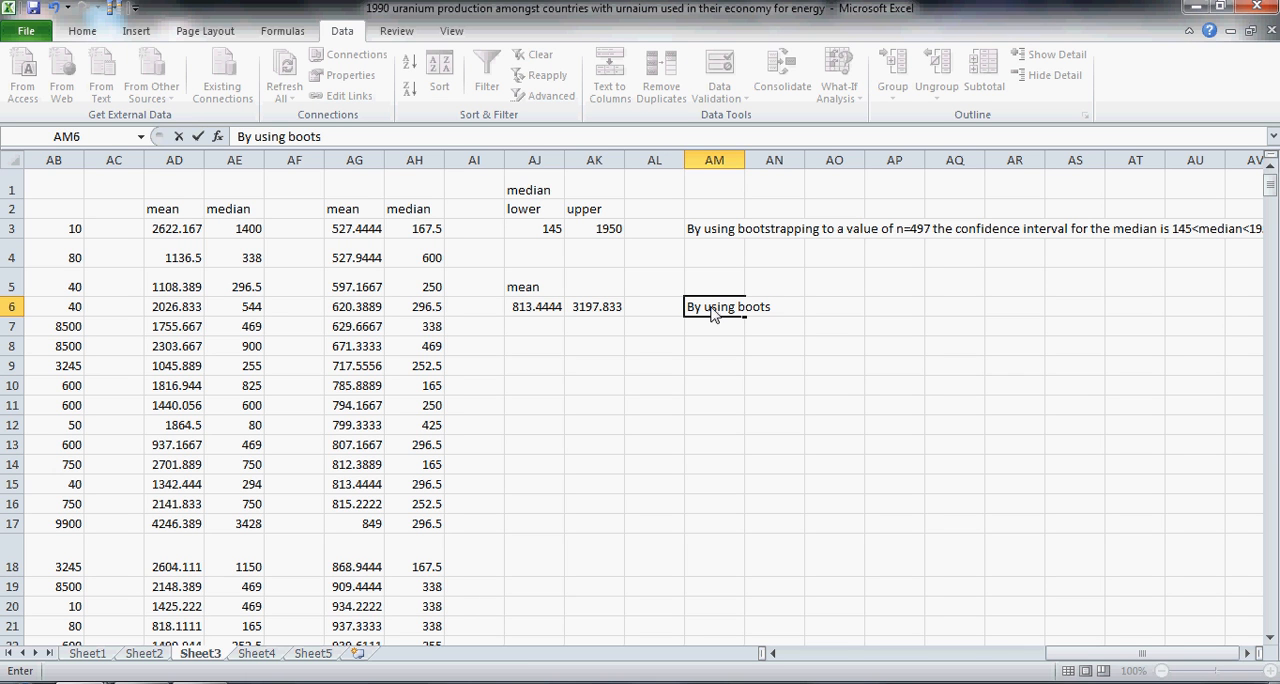
type("ttrapping to a value of ")
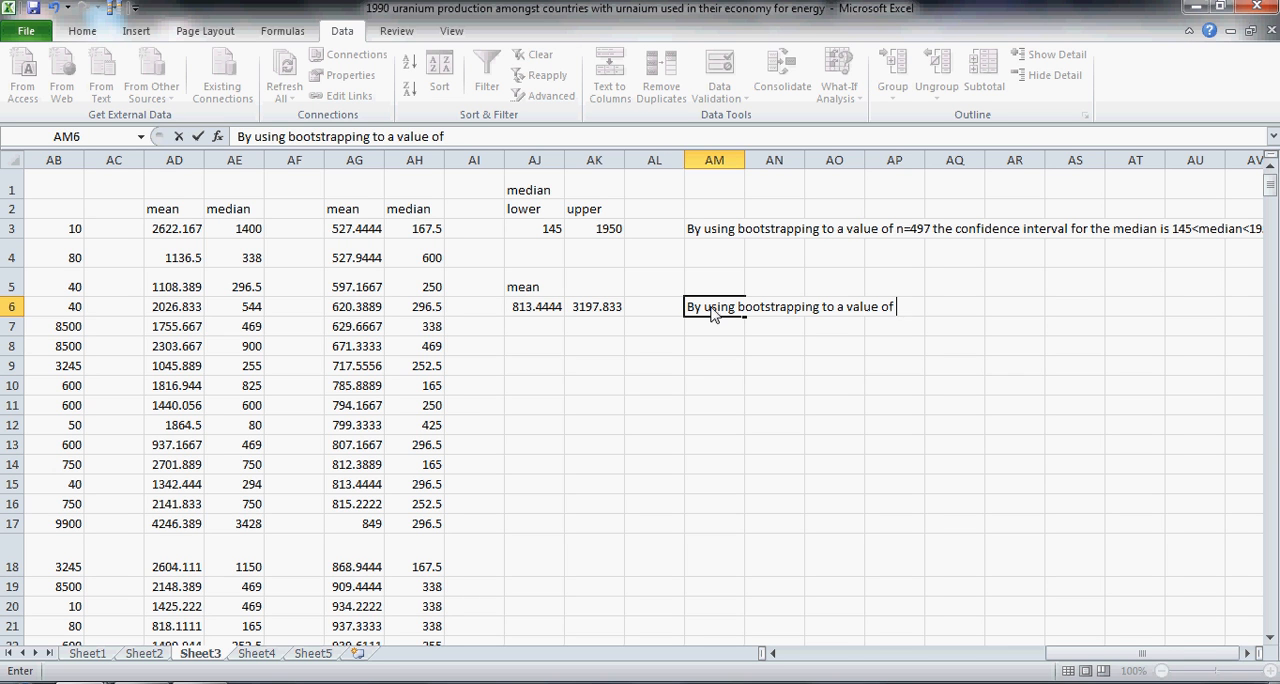
type("n=497 the 9")
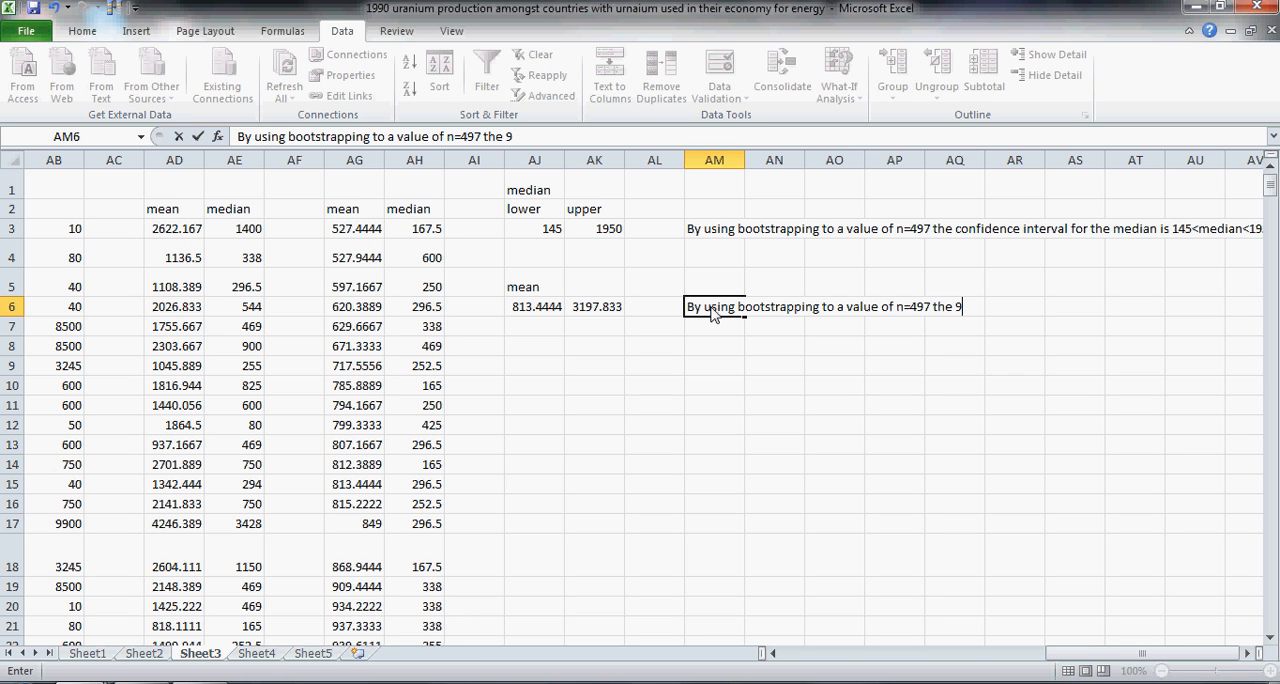
type("5% confidence inte")
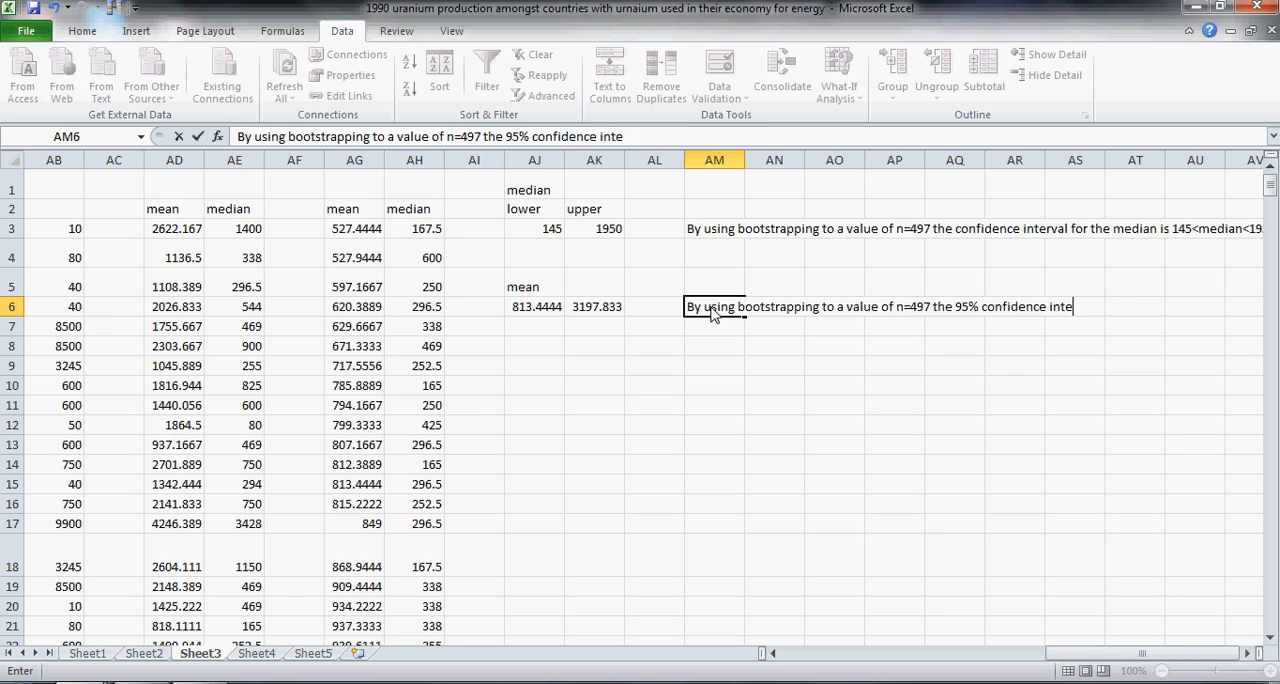
type("rval for the mean ")
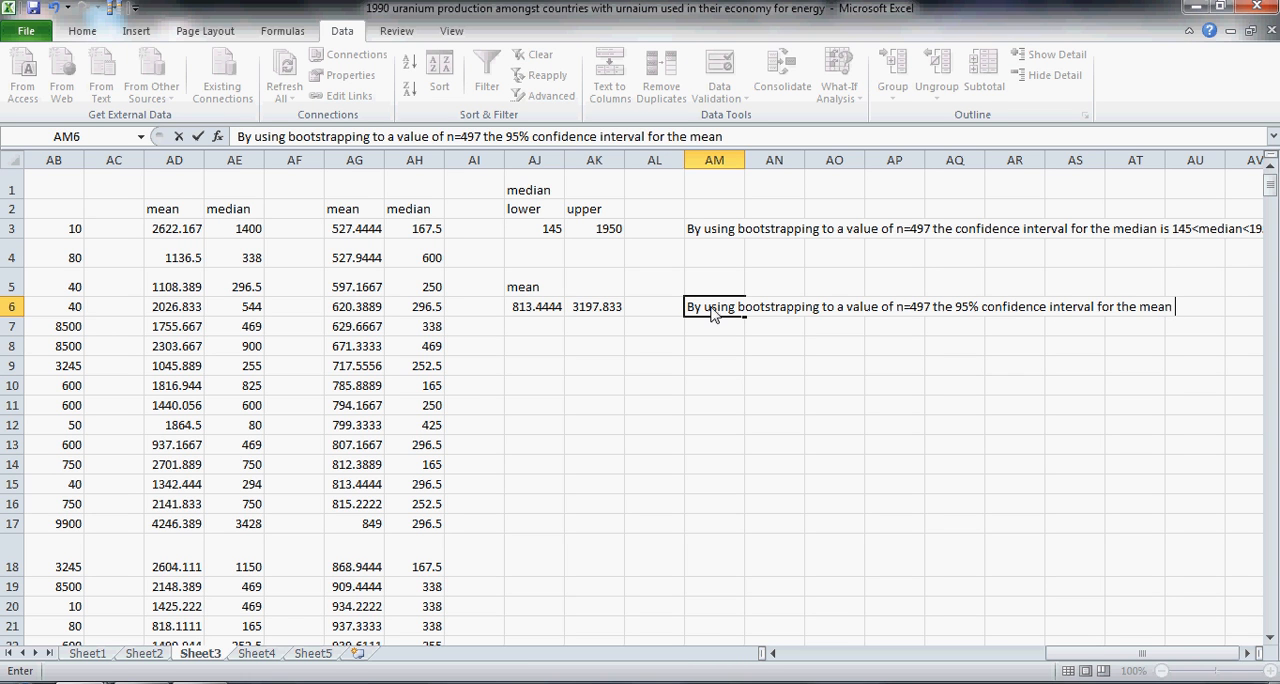
type("is 813,mean")
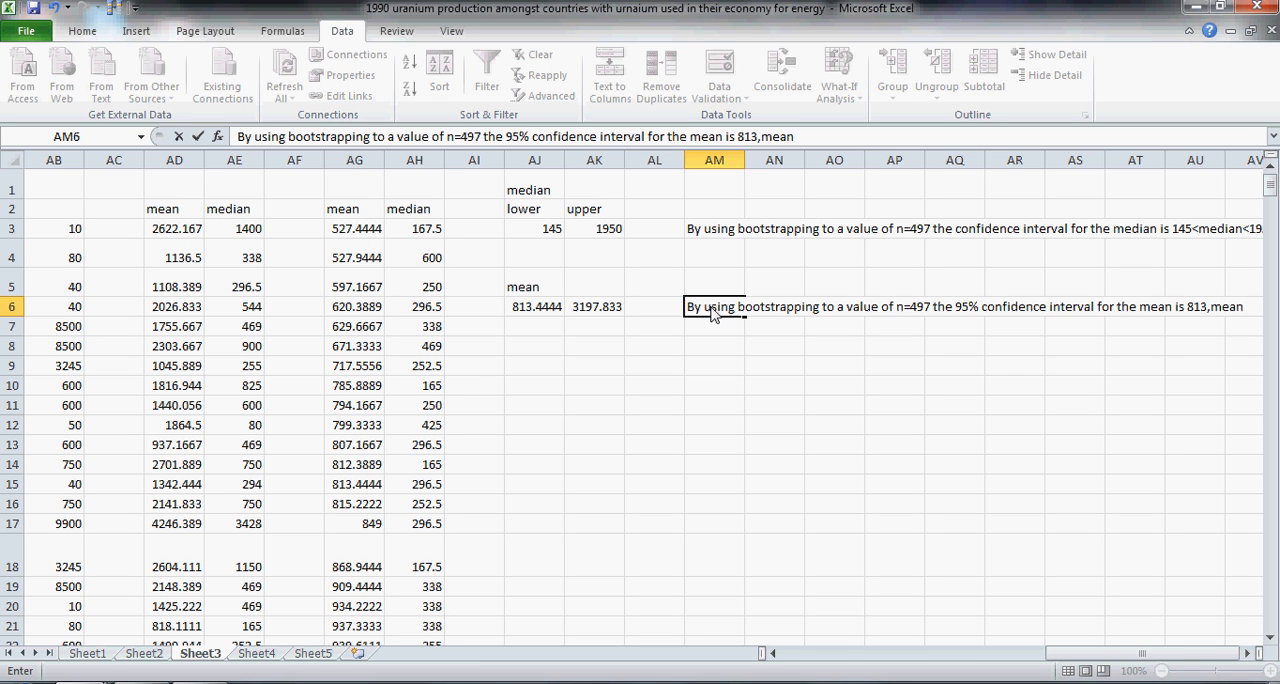
Step: Complete the conclusion in AM6 with the interval text "is 813<mean<3197" and commit the entry
key("BackSpace")
key("BackSpace")
key("BackSpace")
key("BackSpace")
key("BackSpace")
type("<mean<31")
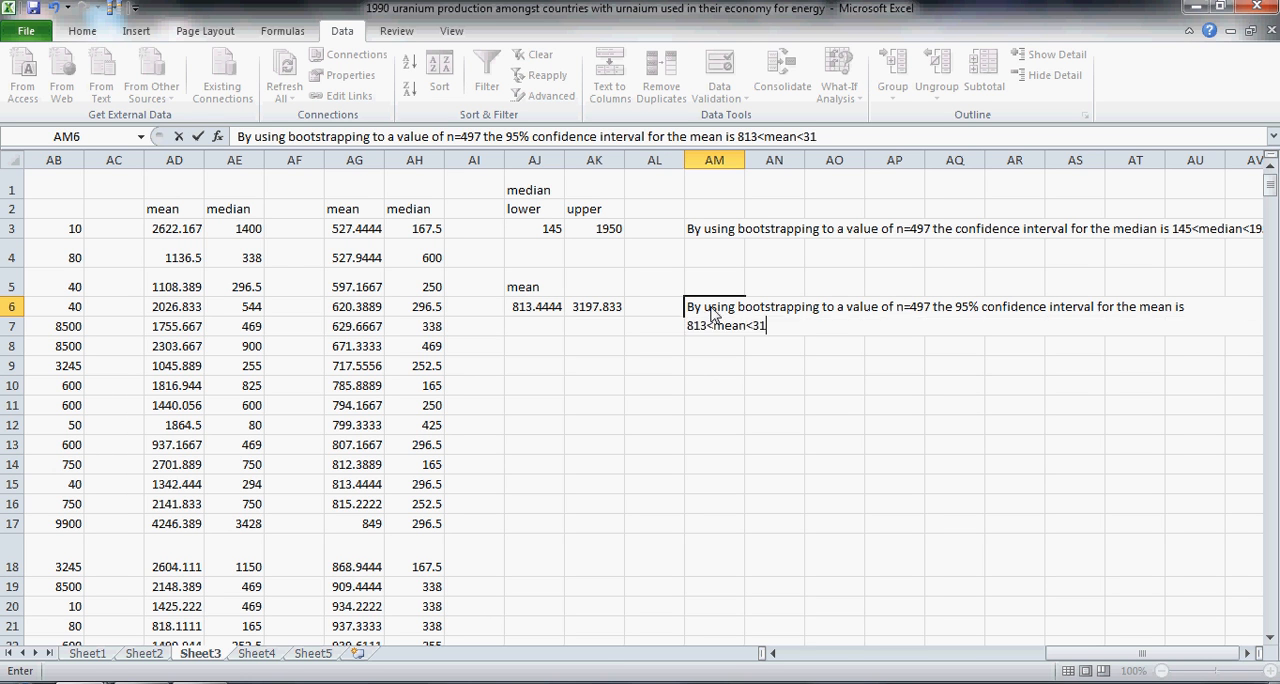
type("97")
key("Return")
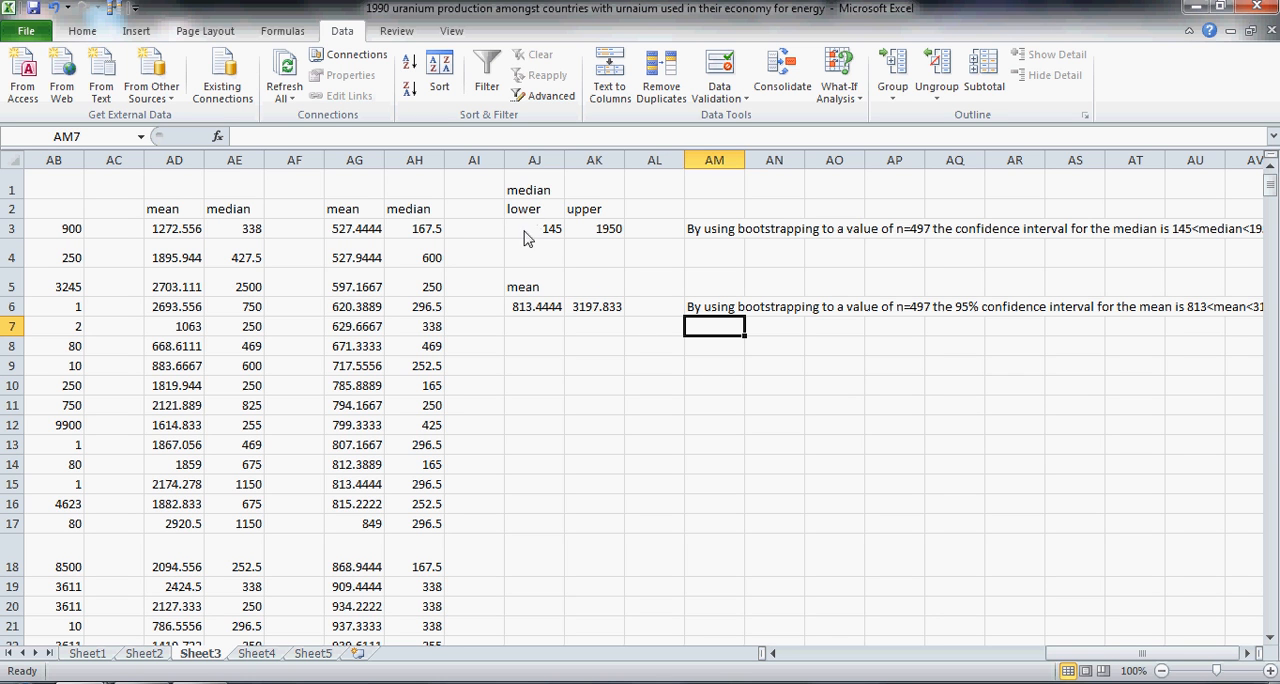
left_click_drag(1077, 657, 1070, 657)
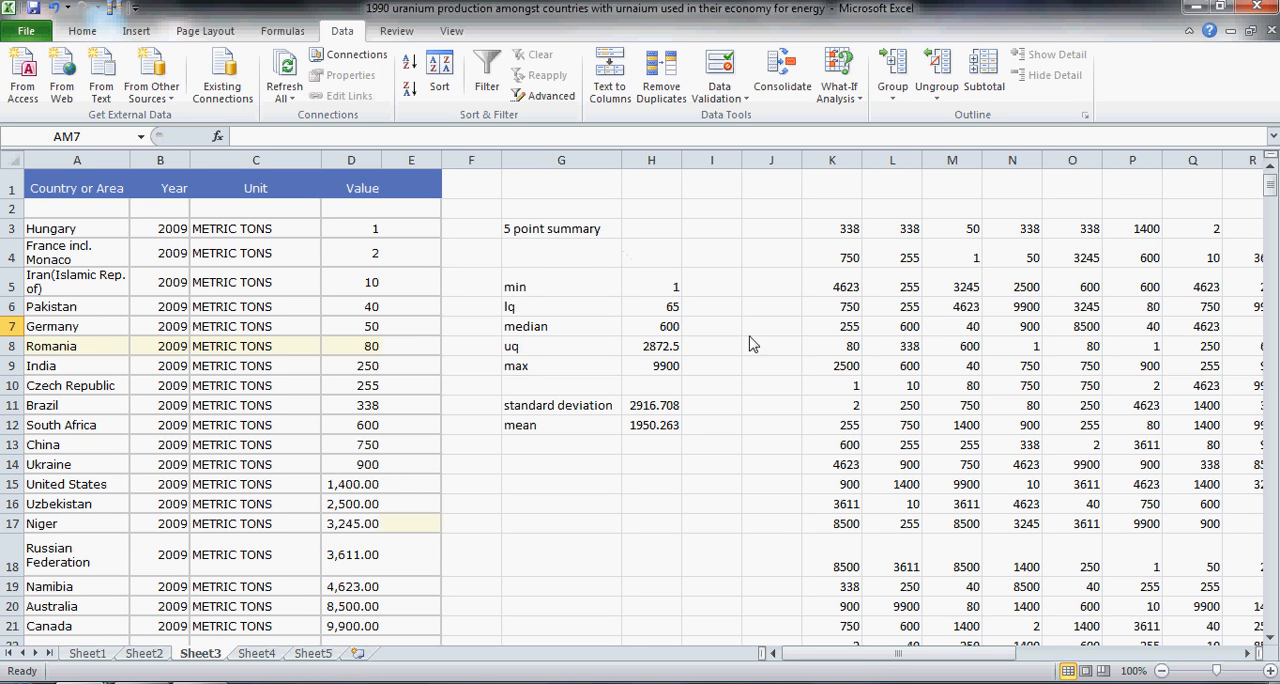
left_click_drag(893, 657, 1137, 671)
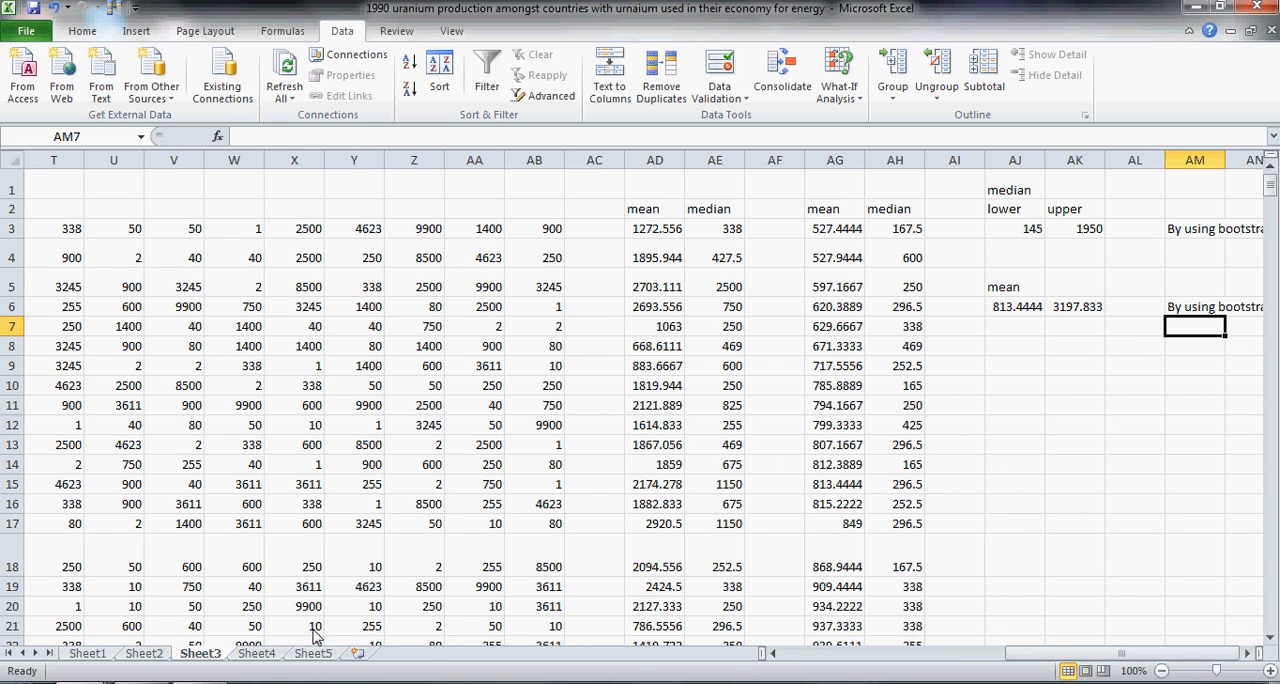
left_click(340, 683)
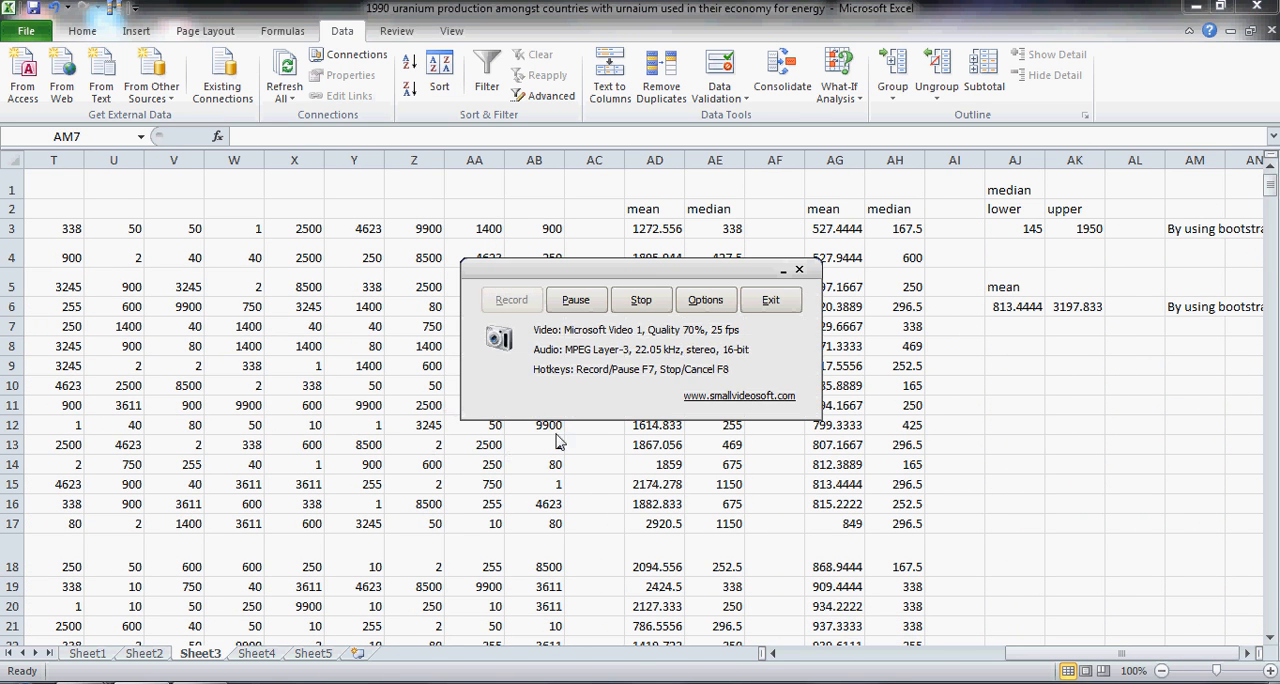